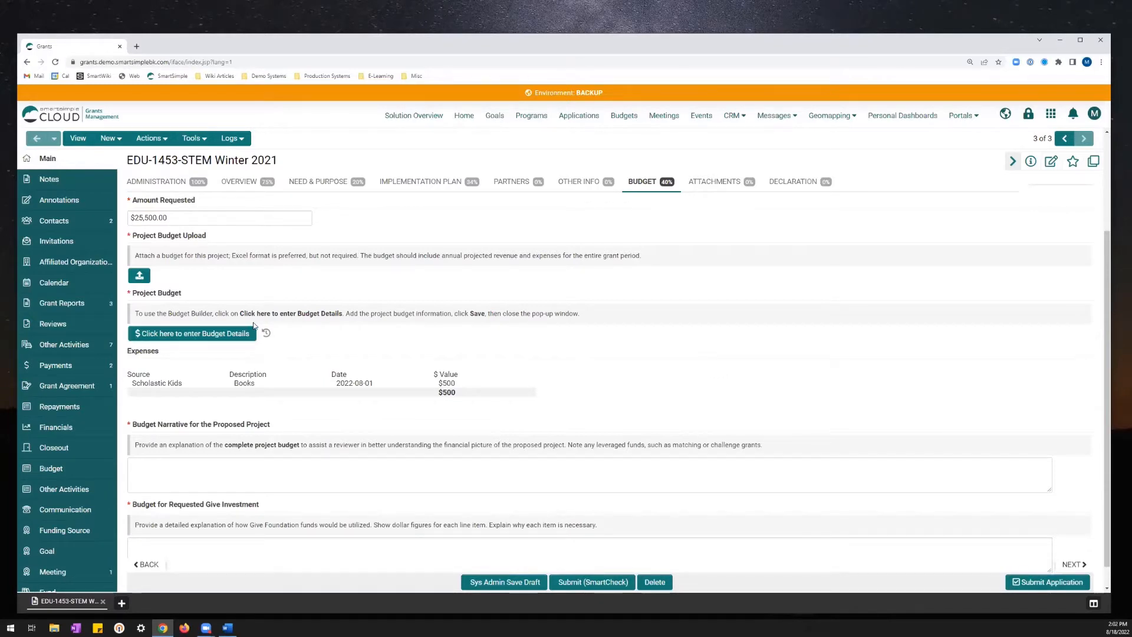
Open the Project Budget entry form, try adding and removing a blank Revenues row, and close the form without saving
left_click(182, 334)
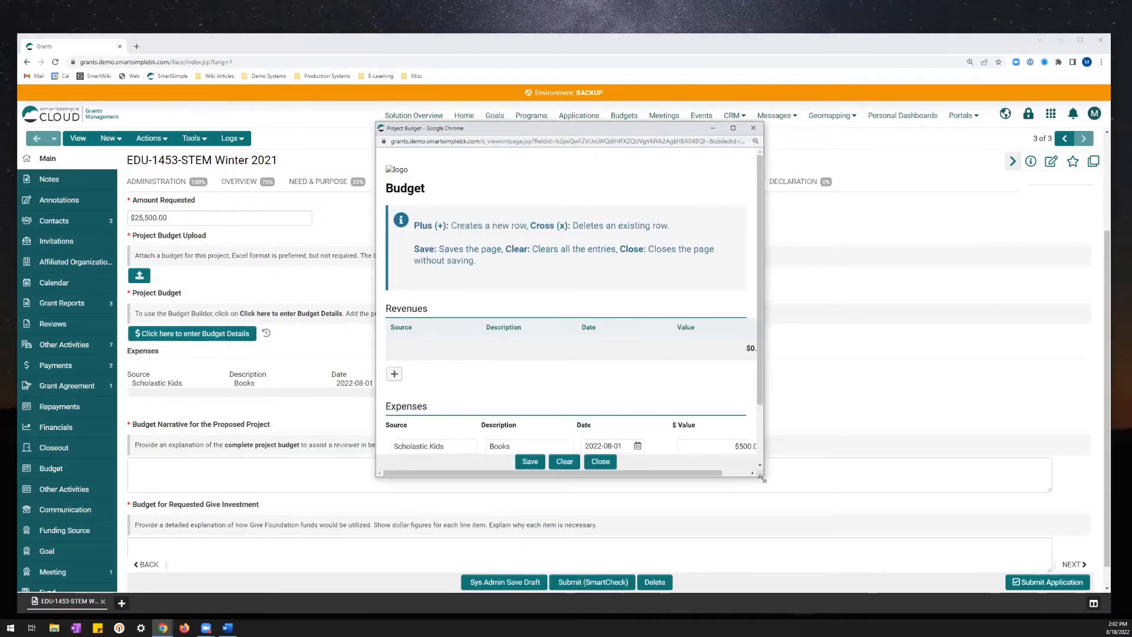
left_click_drag(763, 482, 972, 558)
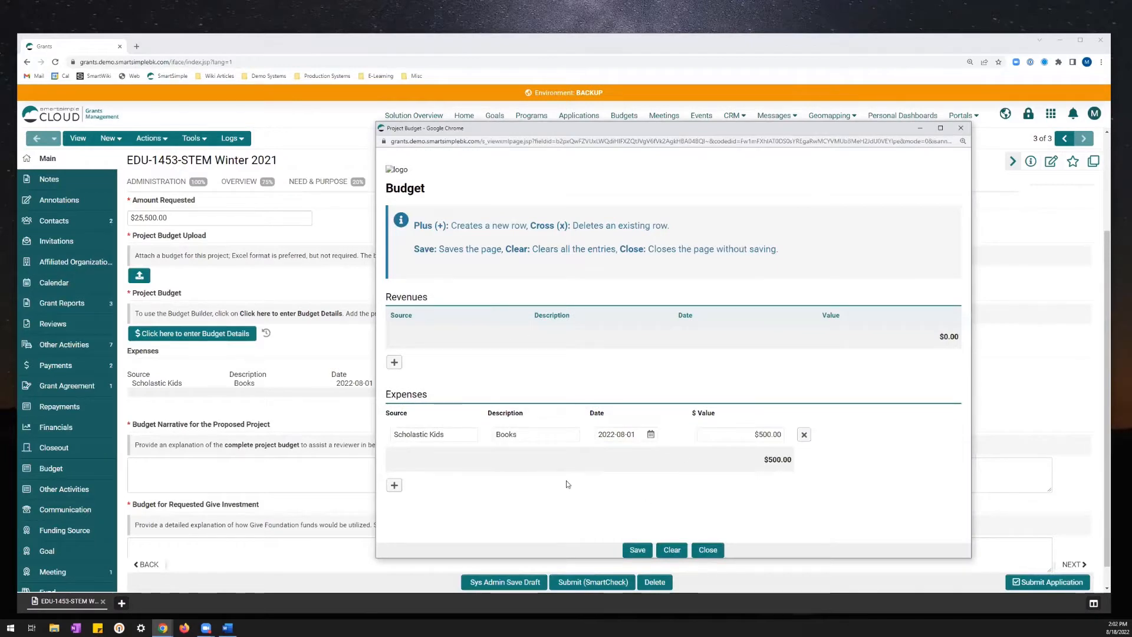
left_click(394, 362)
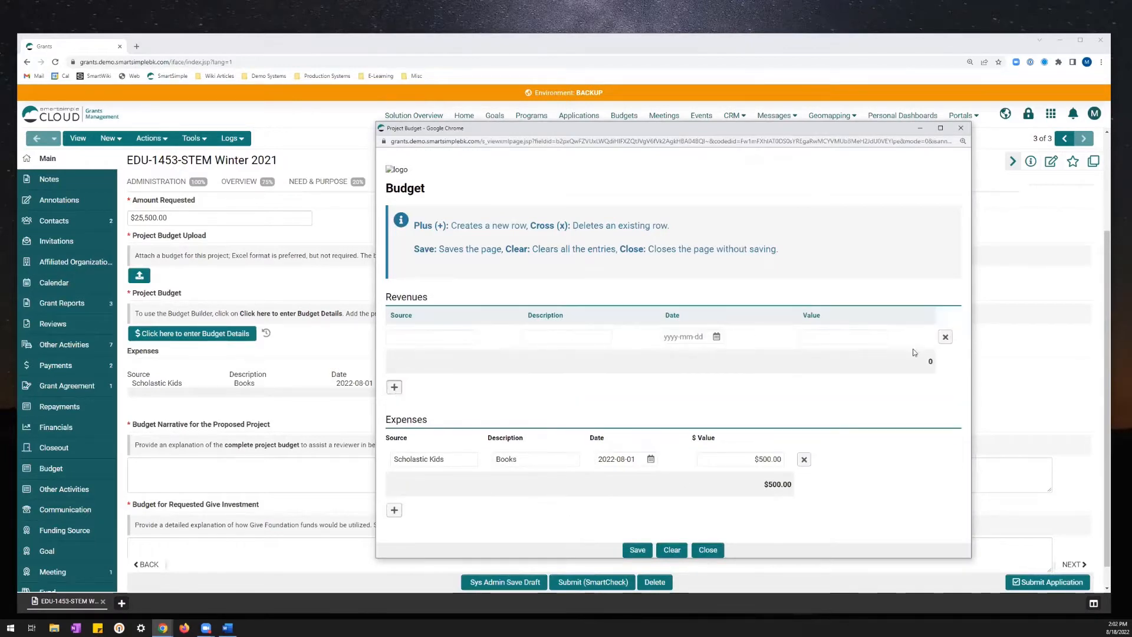
left_click(942, 334)
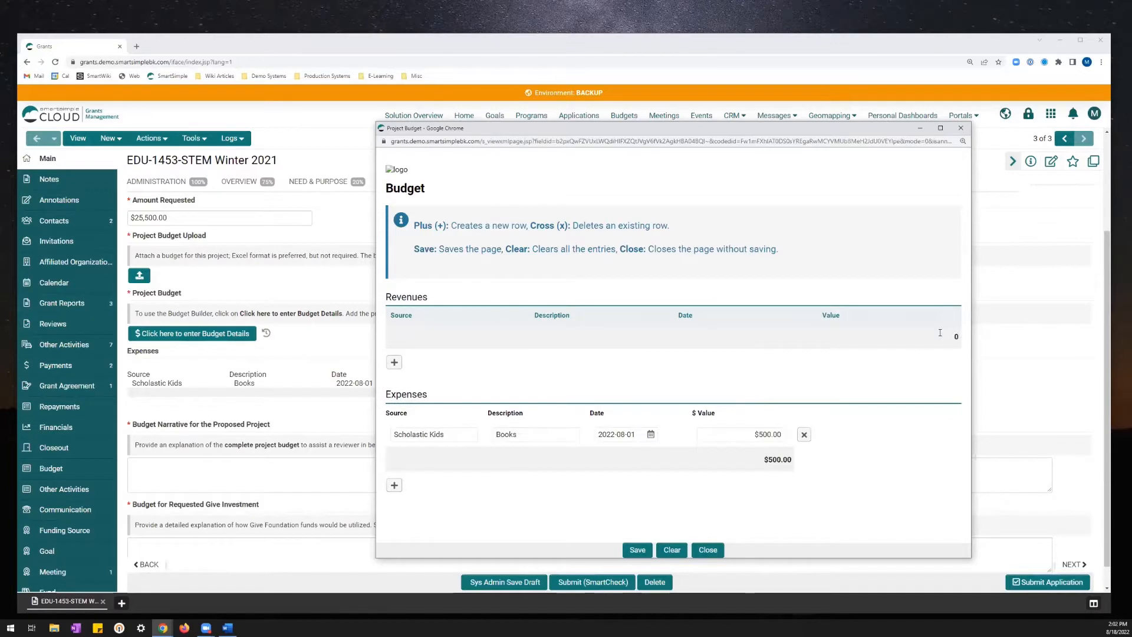
left_click(960, 128)
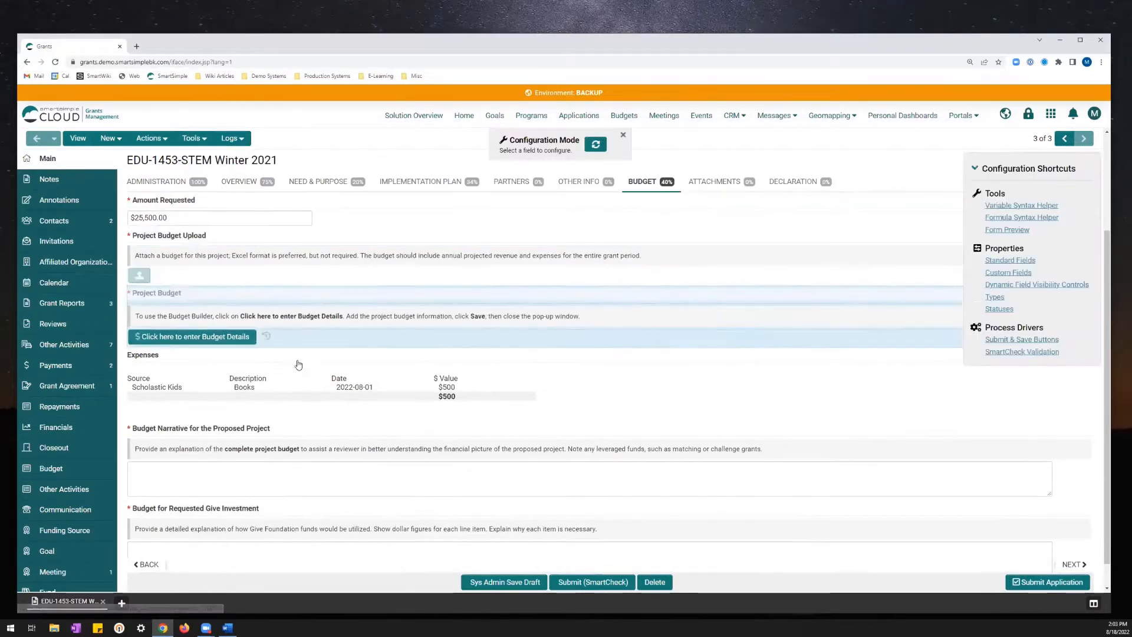
Open the configuration of the Project Budget field and review its general settings down to the XSL template
left_click(317, 325)
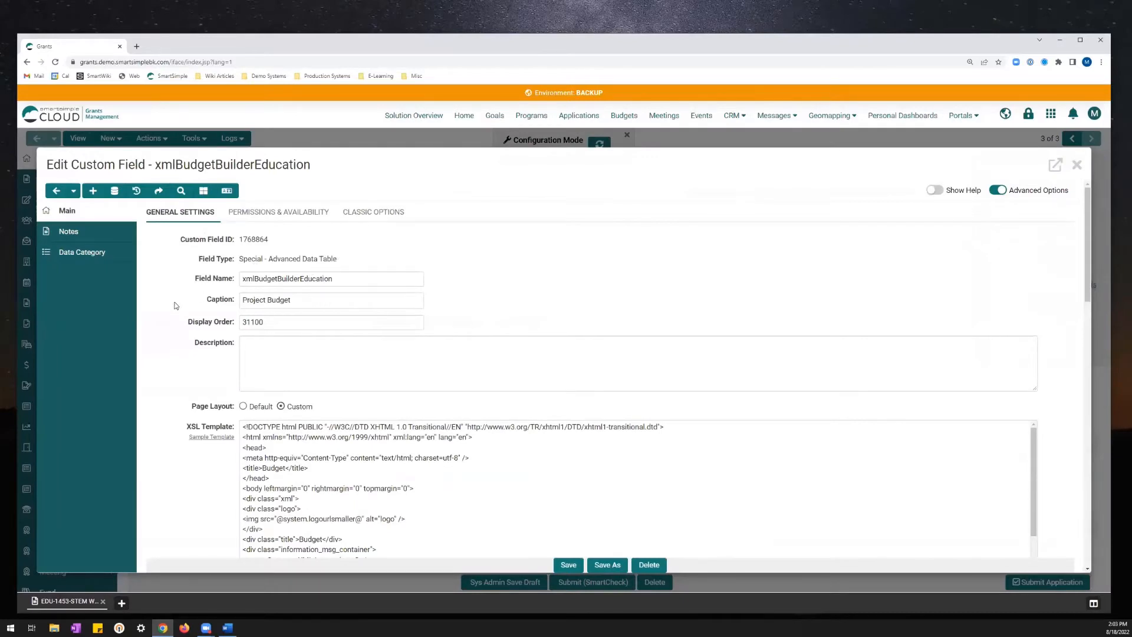
scroll(188, 354, "down", 3)
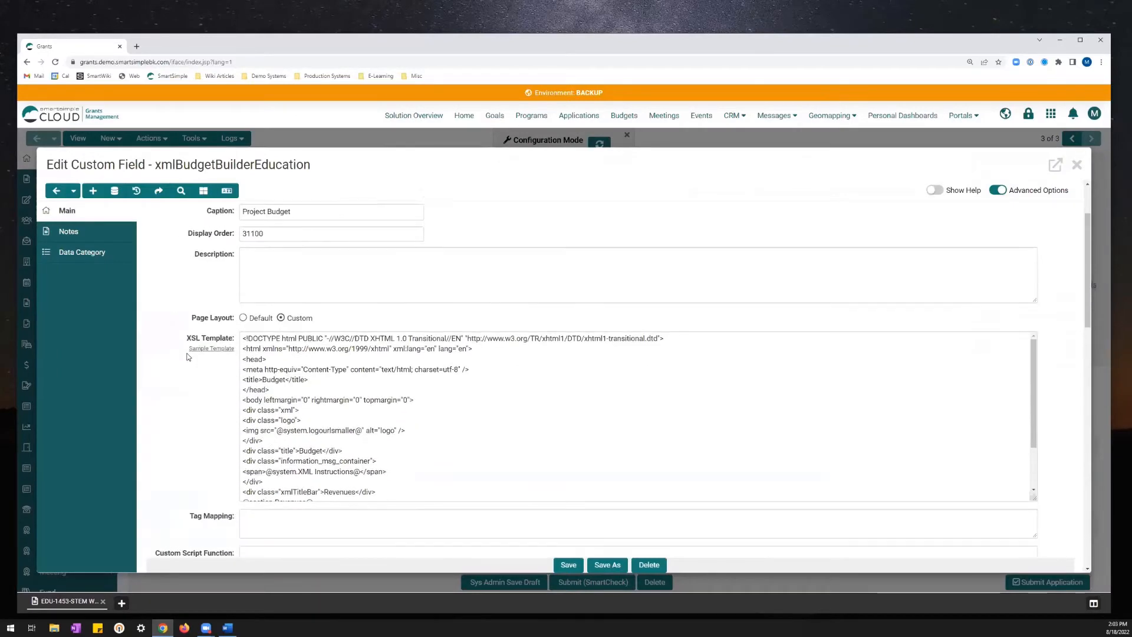
scroll(188, 357, "down", 1)
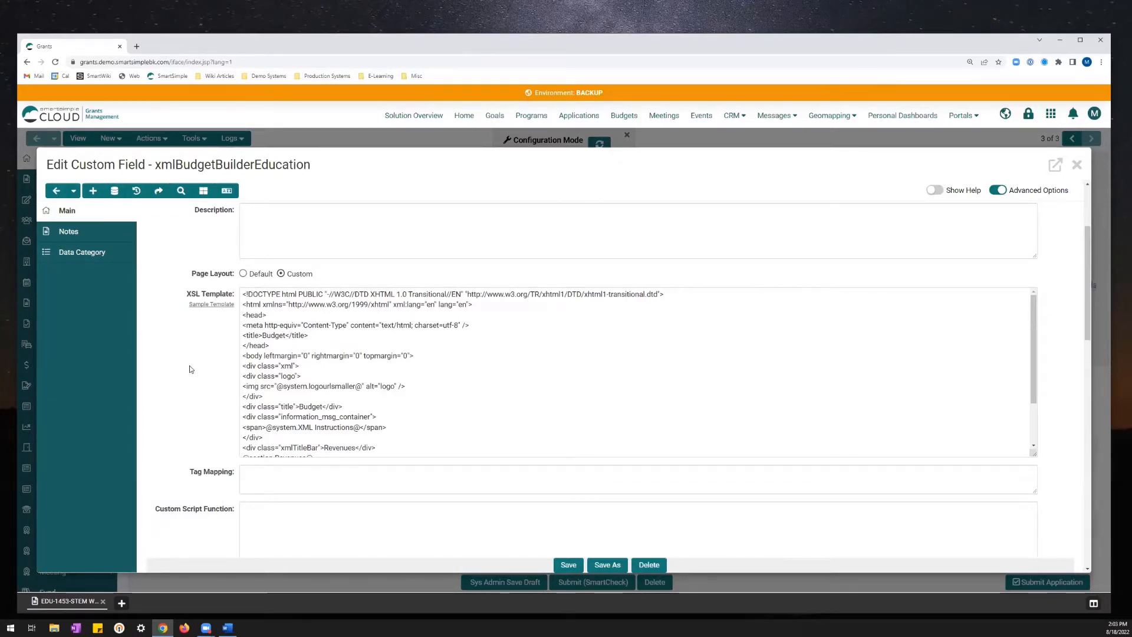
Try the Default page layout to check its title and instructions fields, and return the layout to Custom
left_click(243, 274)
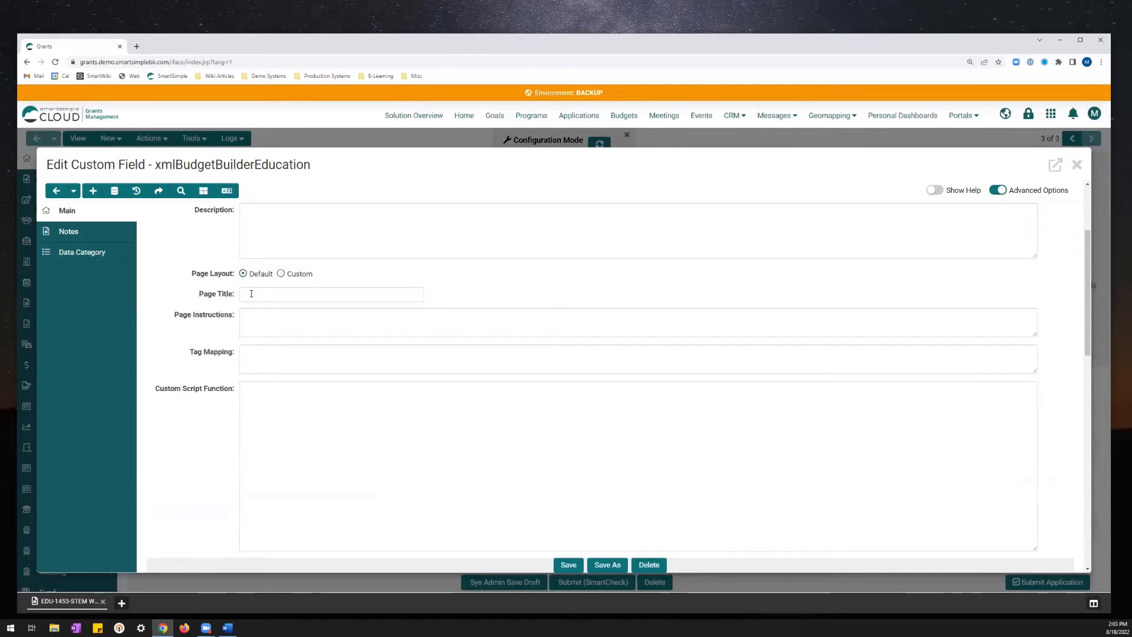
left_click(252, 294)
left_click(264, 321)
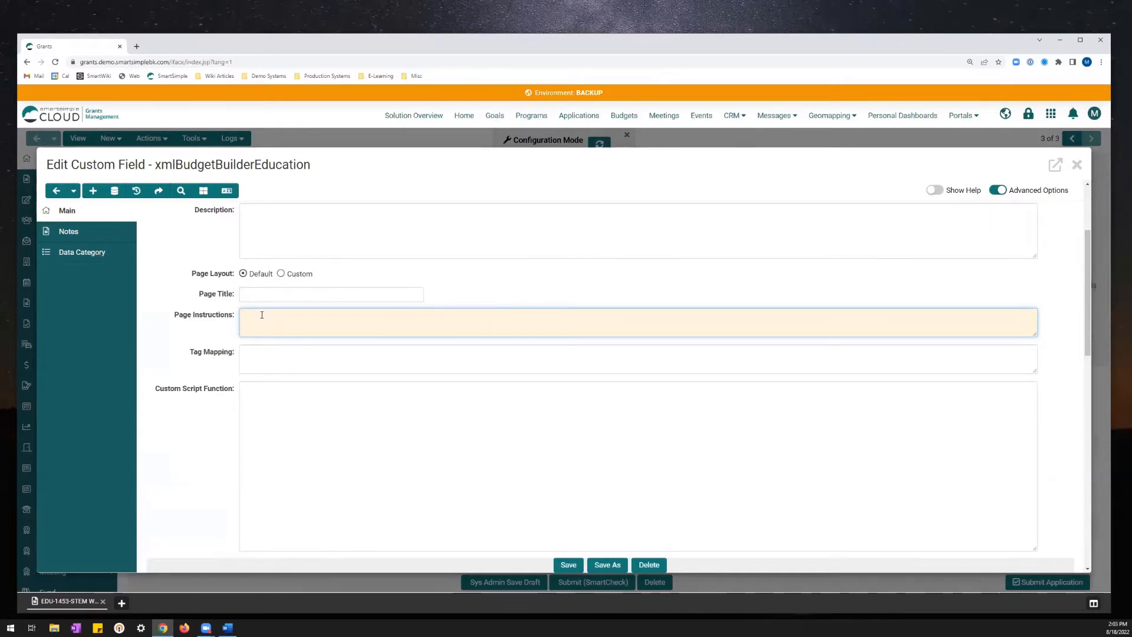
left_click(281, 274)
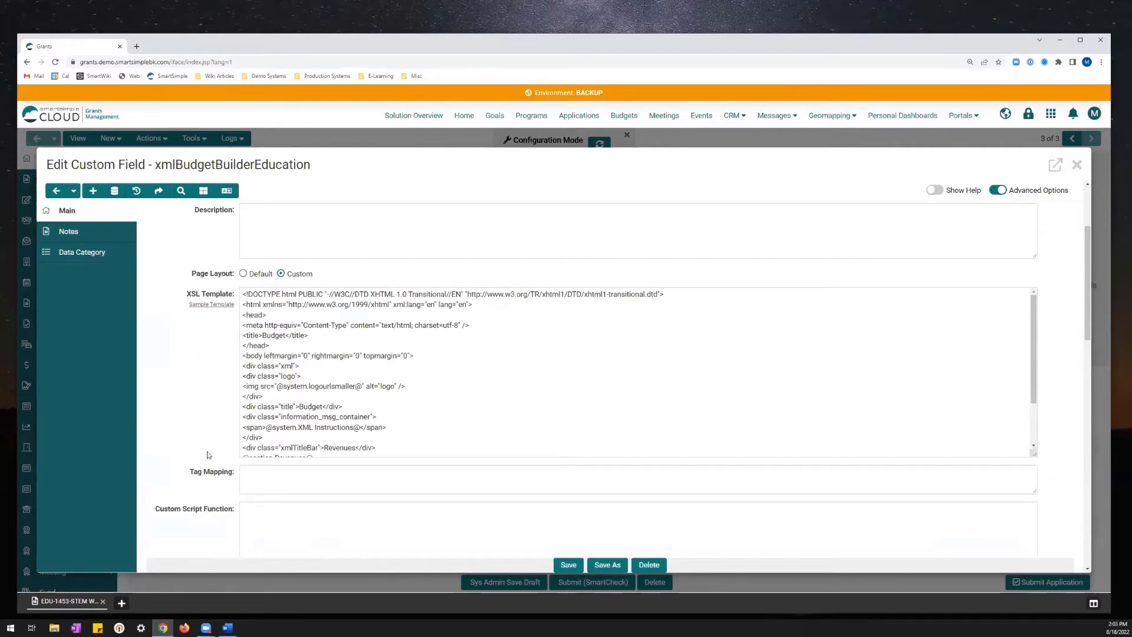
Review the Project Budget field's button options and its display, validation, feature and value storage settings
scroll(207, 455, "down", 8)
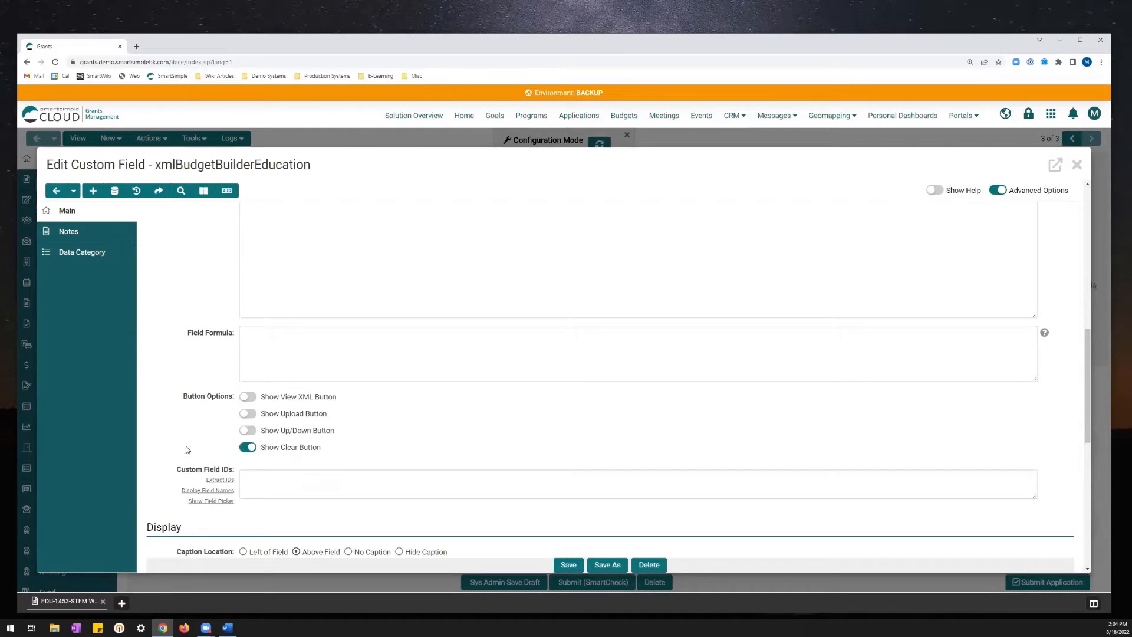
scroll(183, 456, "down", 1)
scroll(182, 456, "down", 4)
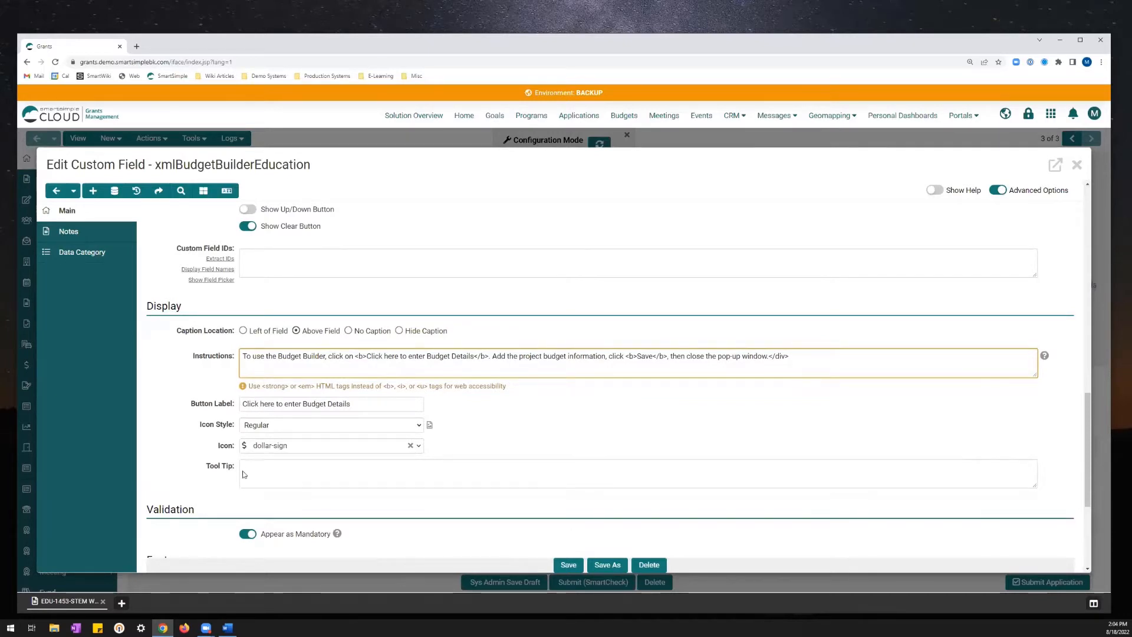
scroll(197, 468, "down", 3)
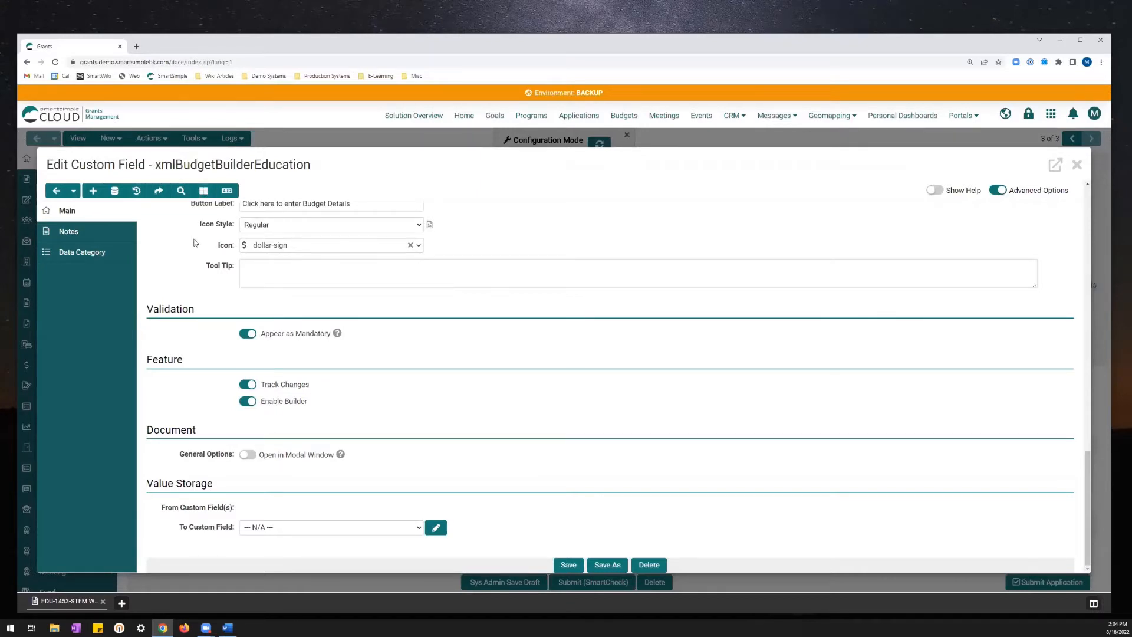
Open the Section Builder for the budget field and examine the Expenses section's details and validation settings
left_click(203, 191)
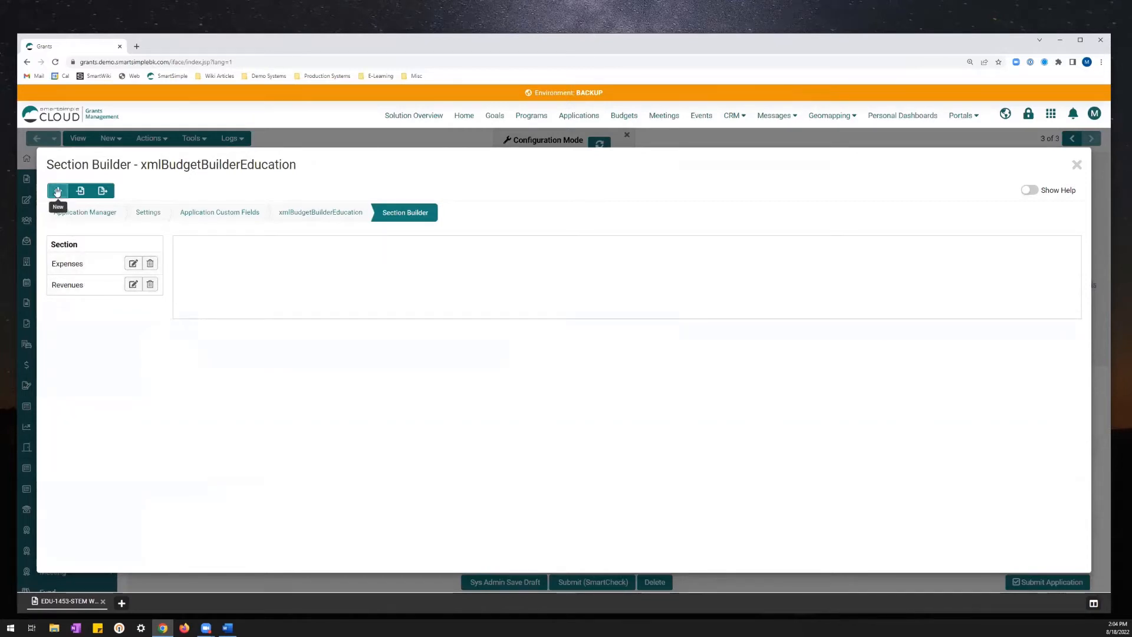
left_click(133, 264)
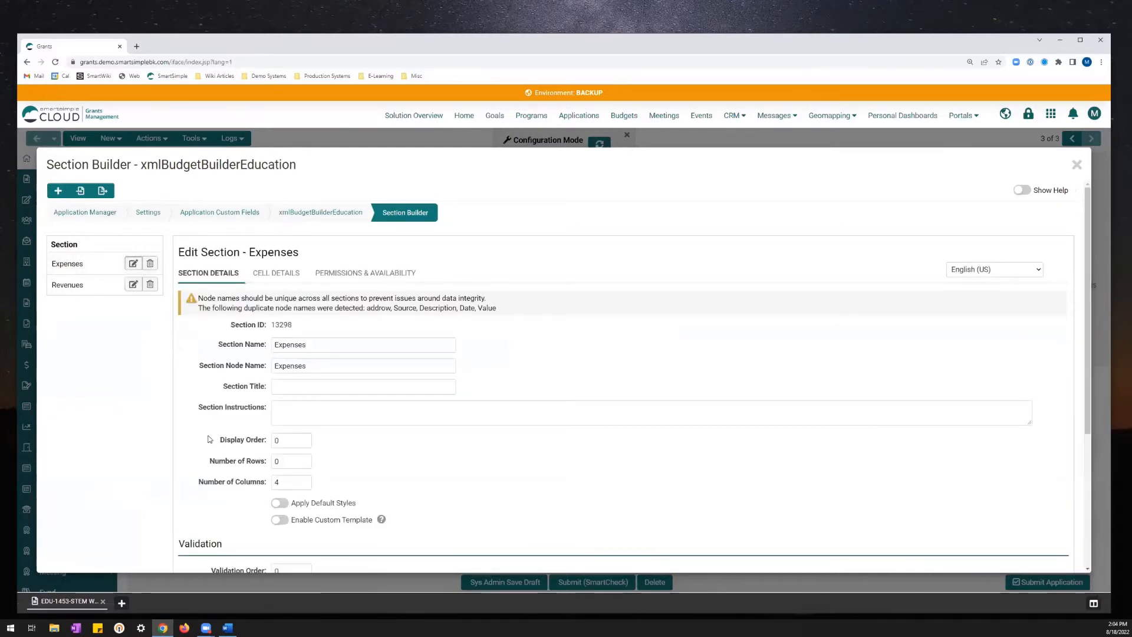
scroll(274, 331, "down", 1)
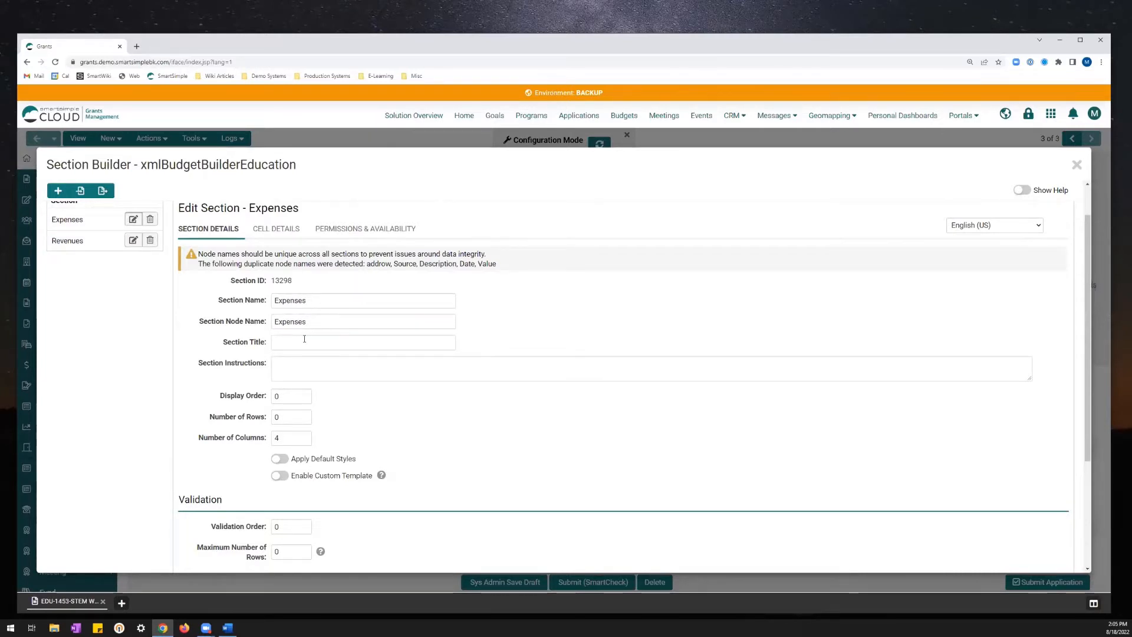
scroll(196, 425, "down", 1)
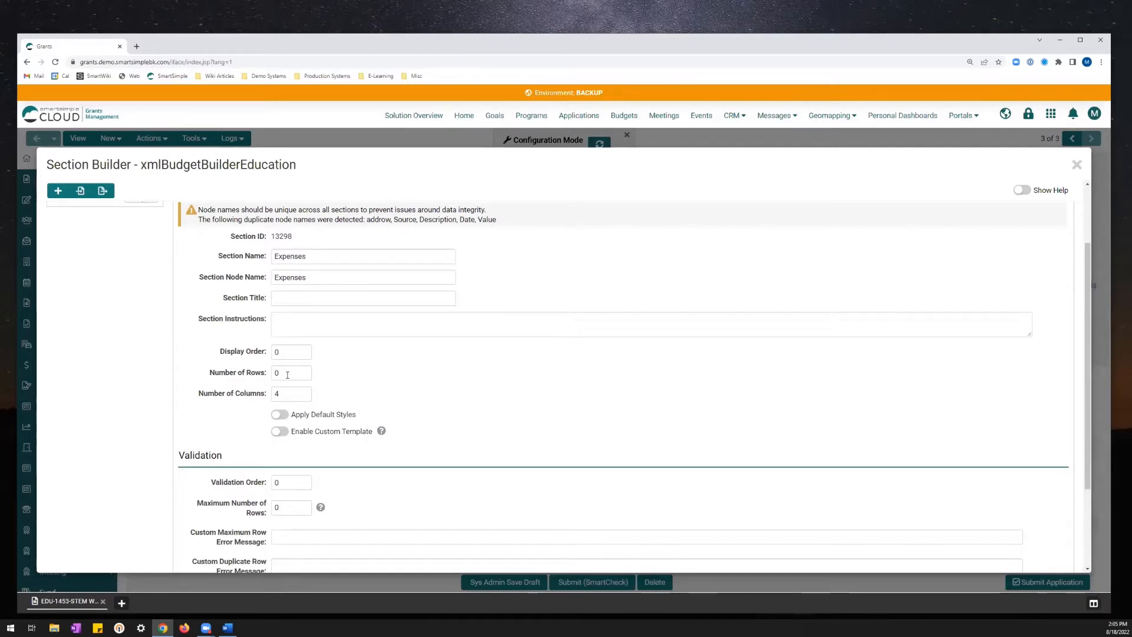
scroll(279, 434, "down", 2)
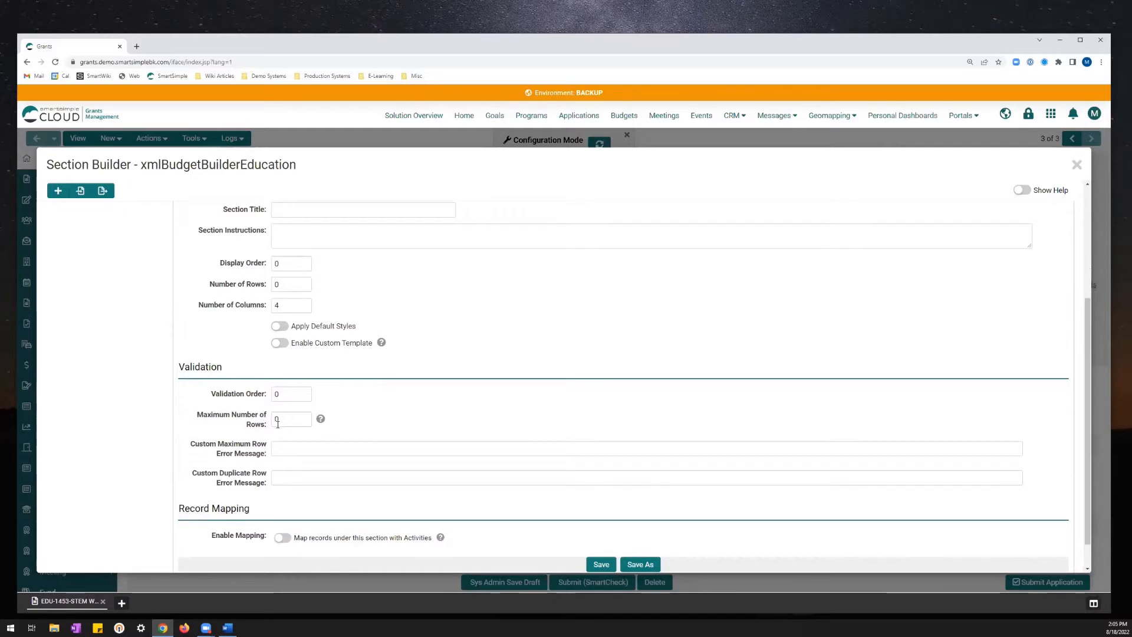
scroll(331, 458, "up", 3)
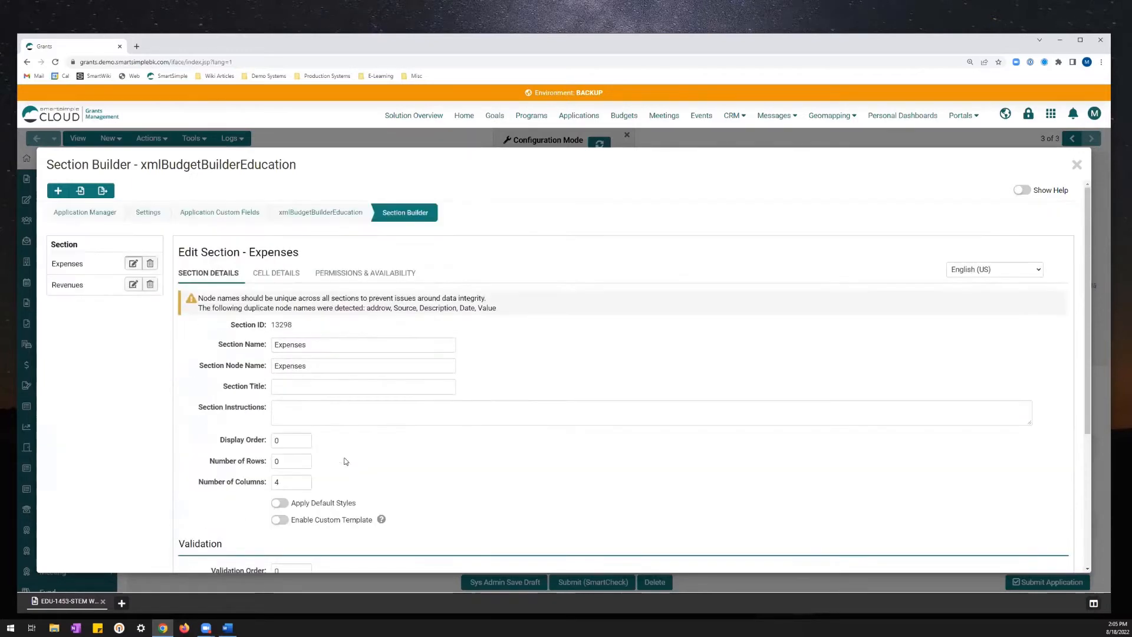
Inspect the cell properties of the Expenses section's add-row cell and its Source, Description and Date columns
left_click(272, 273)
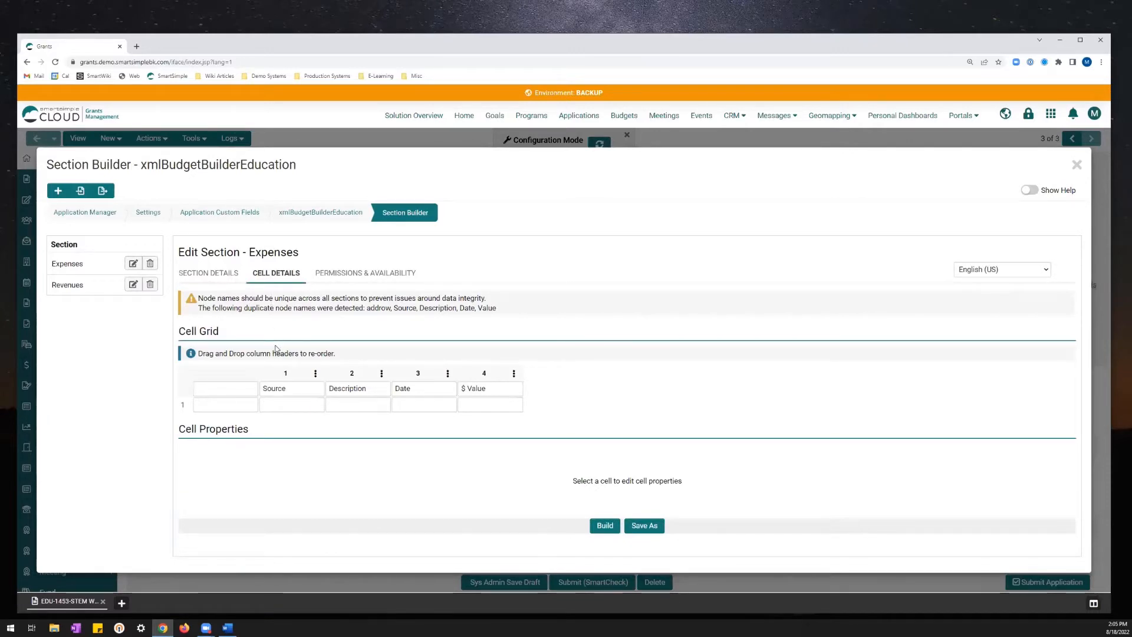
left_click(208, 407)
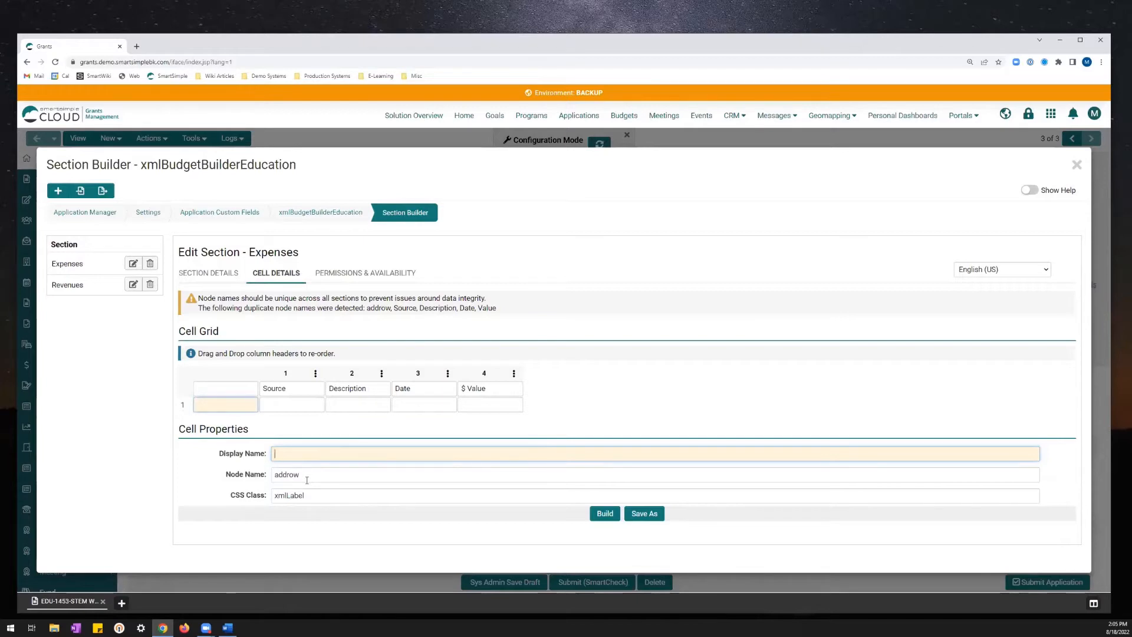
left_click(299, 390)
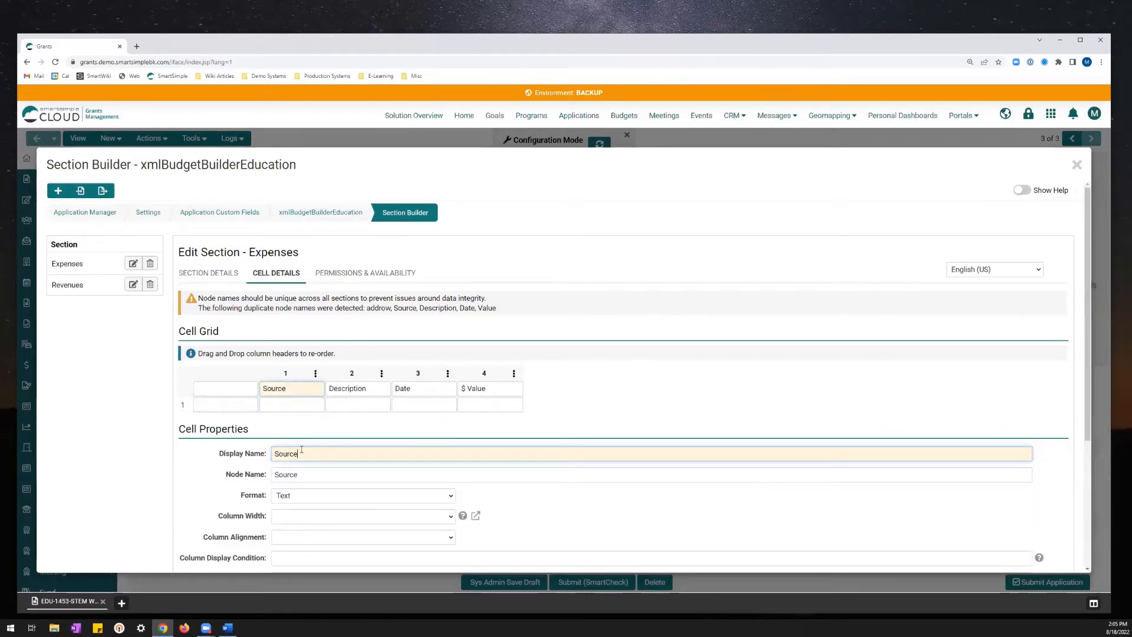
scroll(228, 511, "down", 1)
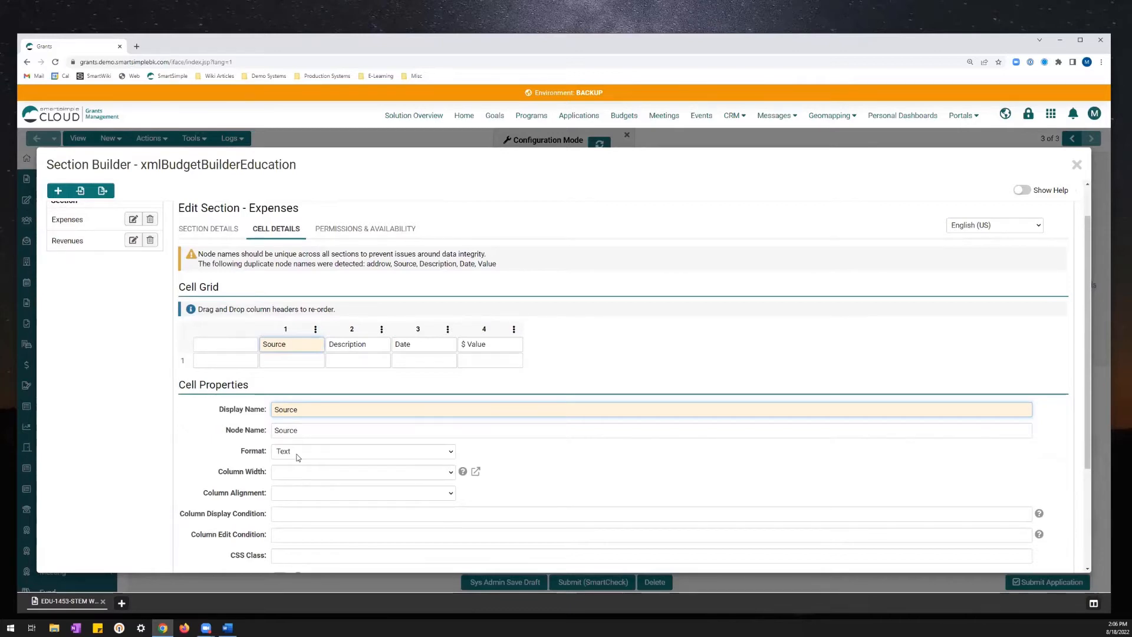
left_click(370, 345)
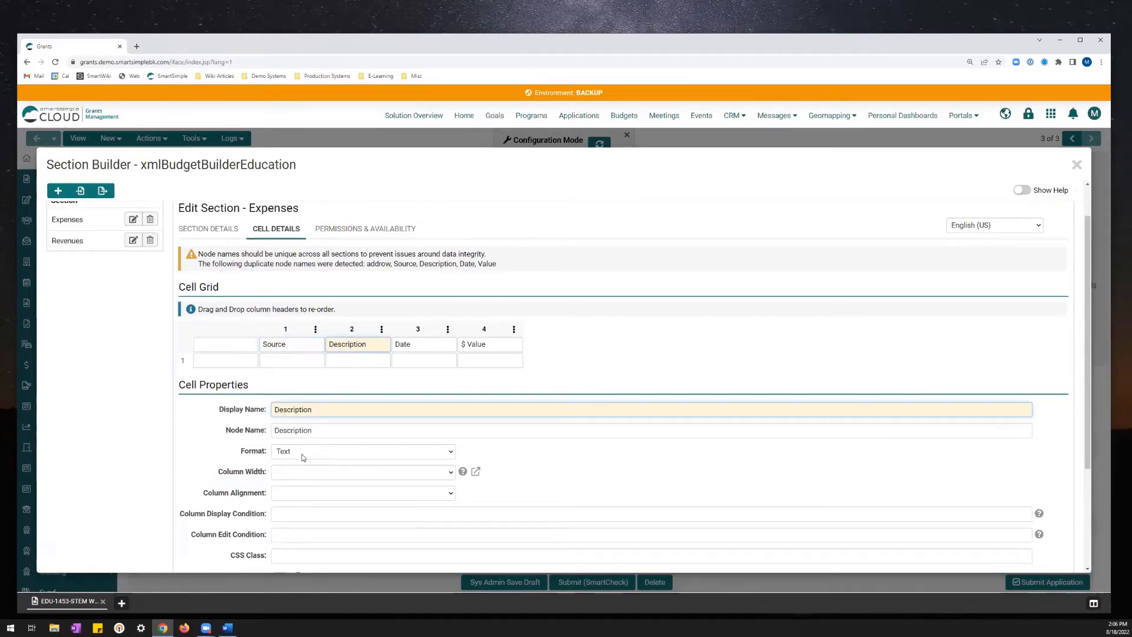
left_click(416, 348)
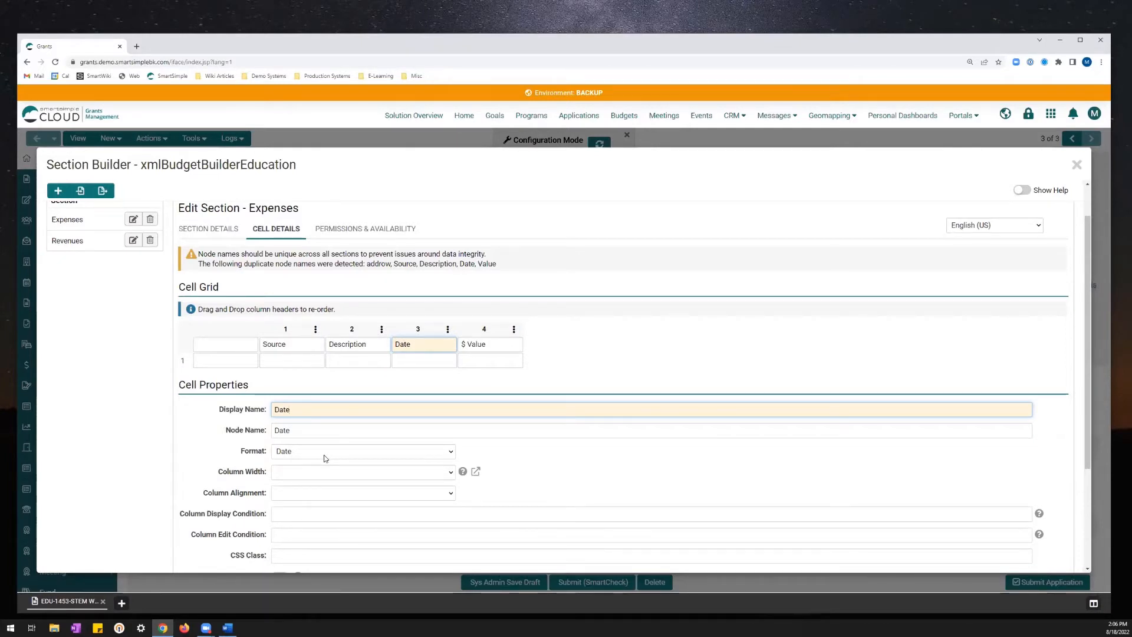
Examine the $ Value column's format and total settings, and exit the Section Builder and Configuration Mode without saving
left_click(495, 345)
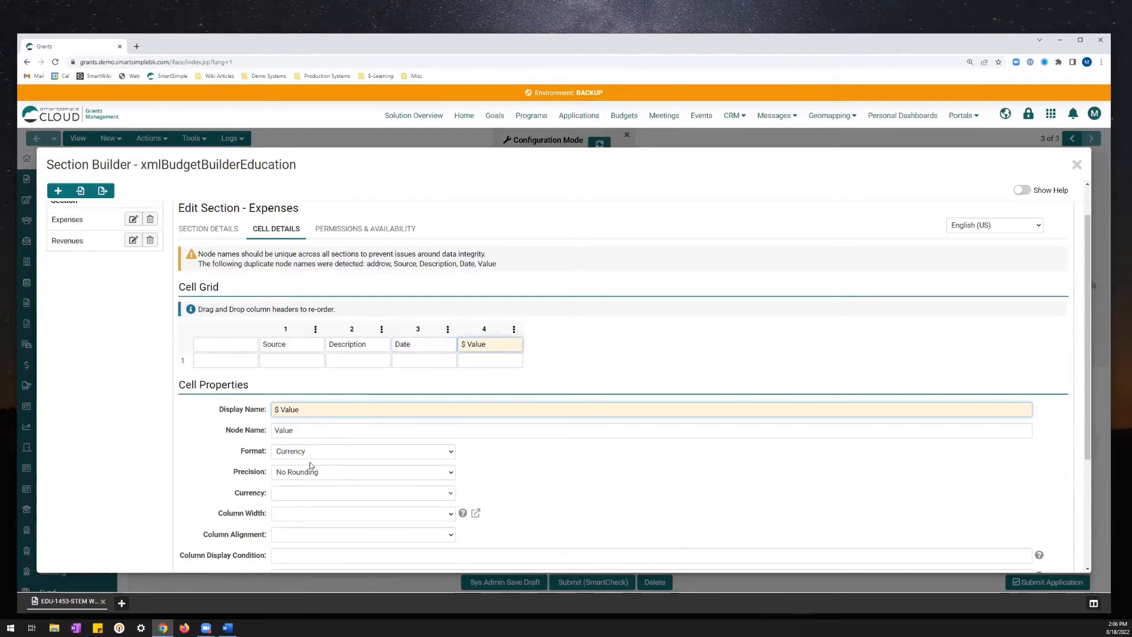
scroll(519, 477, "down", 1)
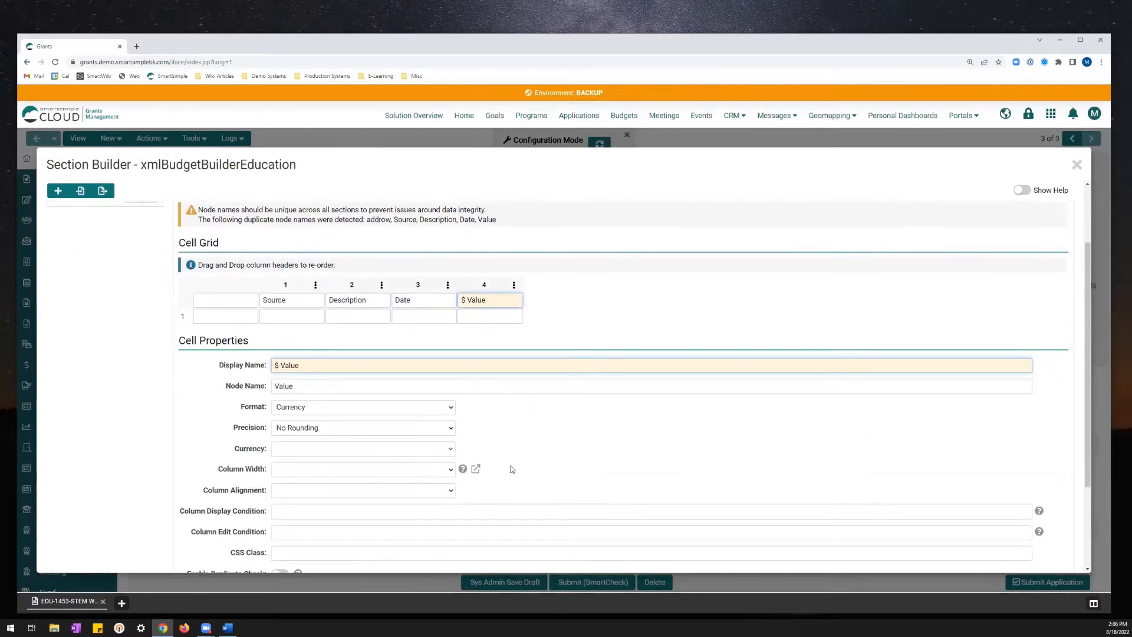
scroll(547, 498, "down", 2)
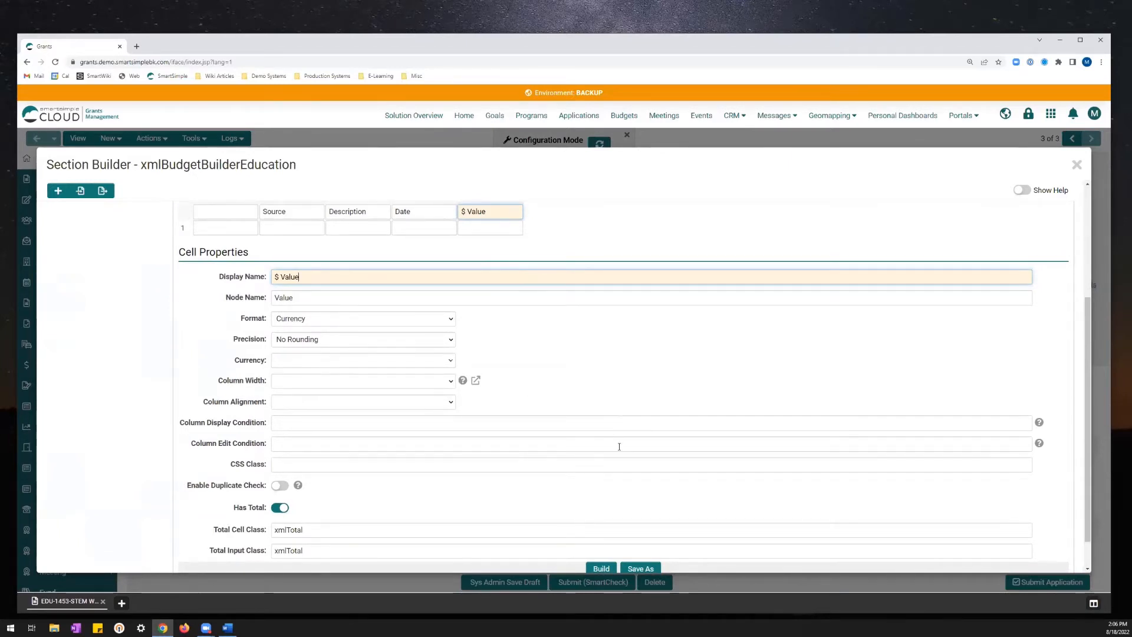
scroll(622, 445, "down", 1)
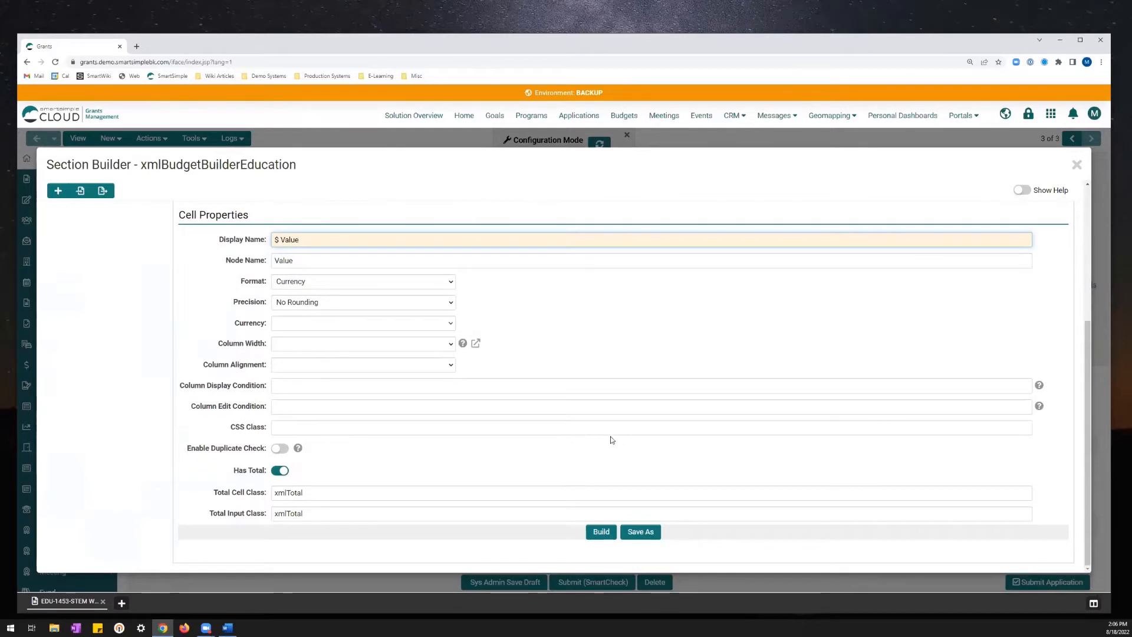
left_click(1077, 164)
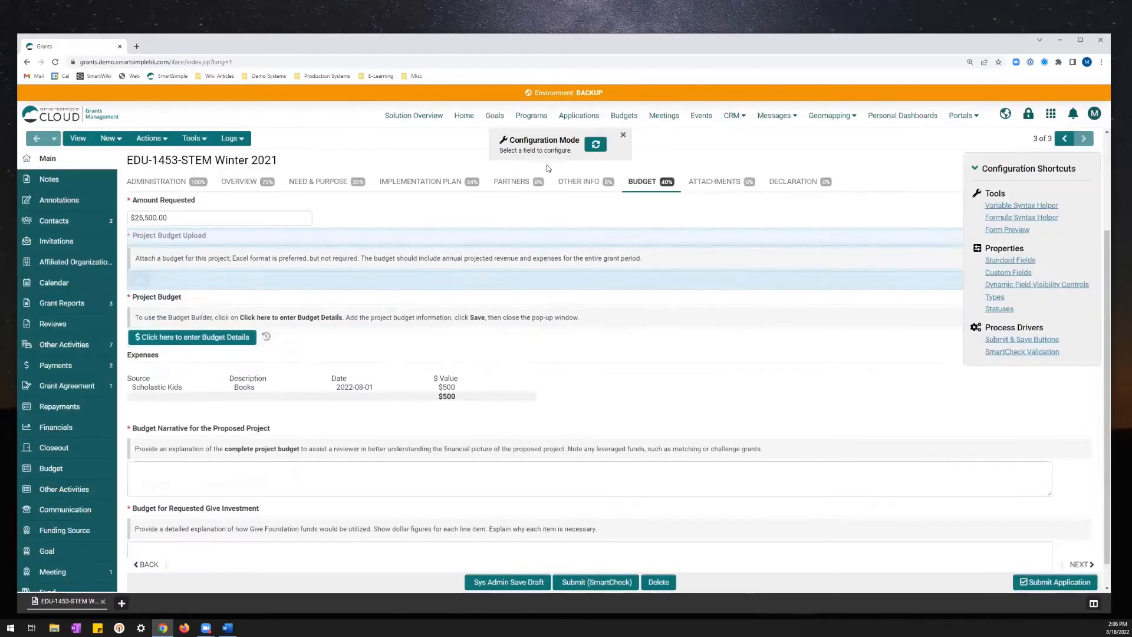
left_click(624, 135)
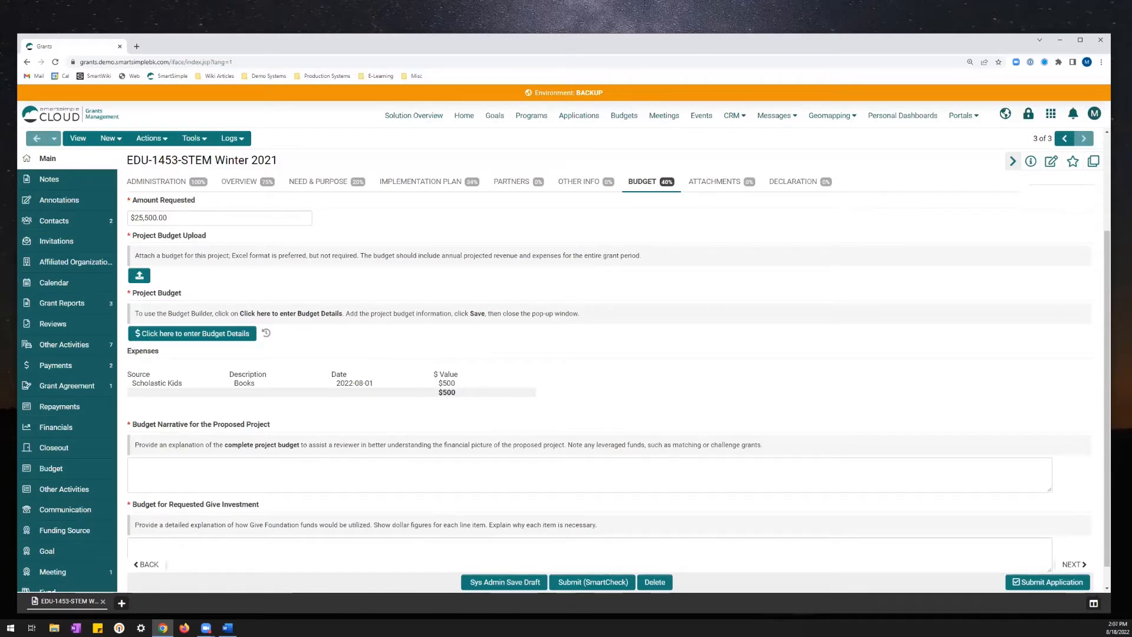
Turn Configuration Mode back on and open the settings of the Expenses display field below the budget entry field
left_click(192, 138)
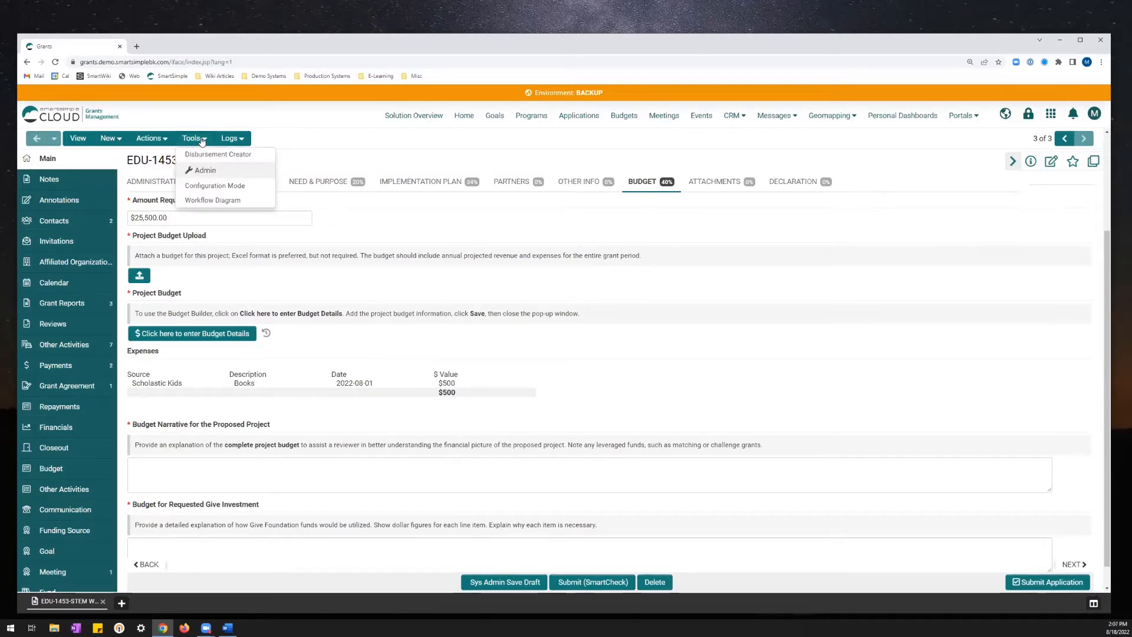
left_click(211, 186)
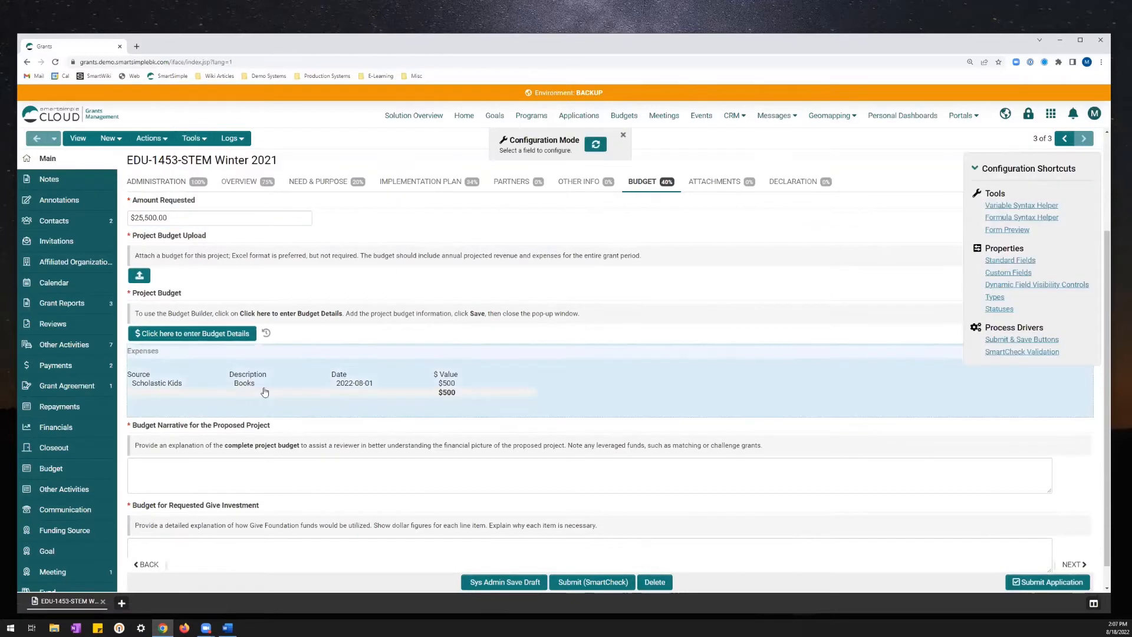
left_click(264, 386)
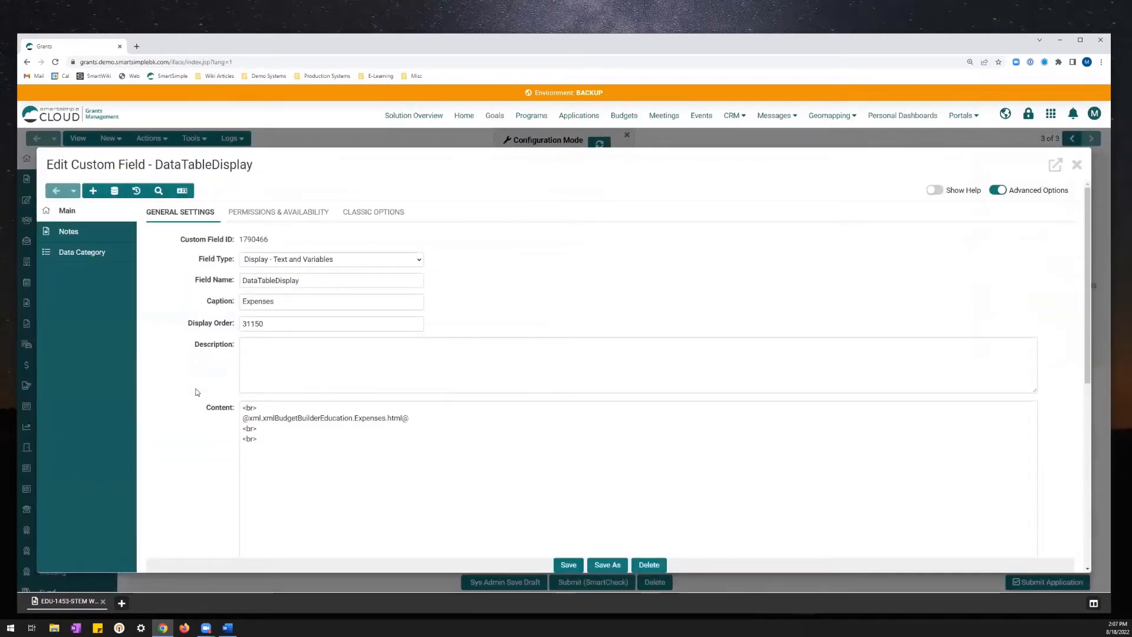
scroll(222, 383, "down", 1)
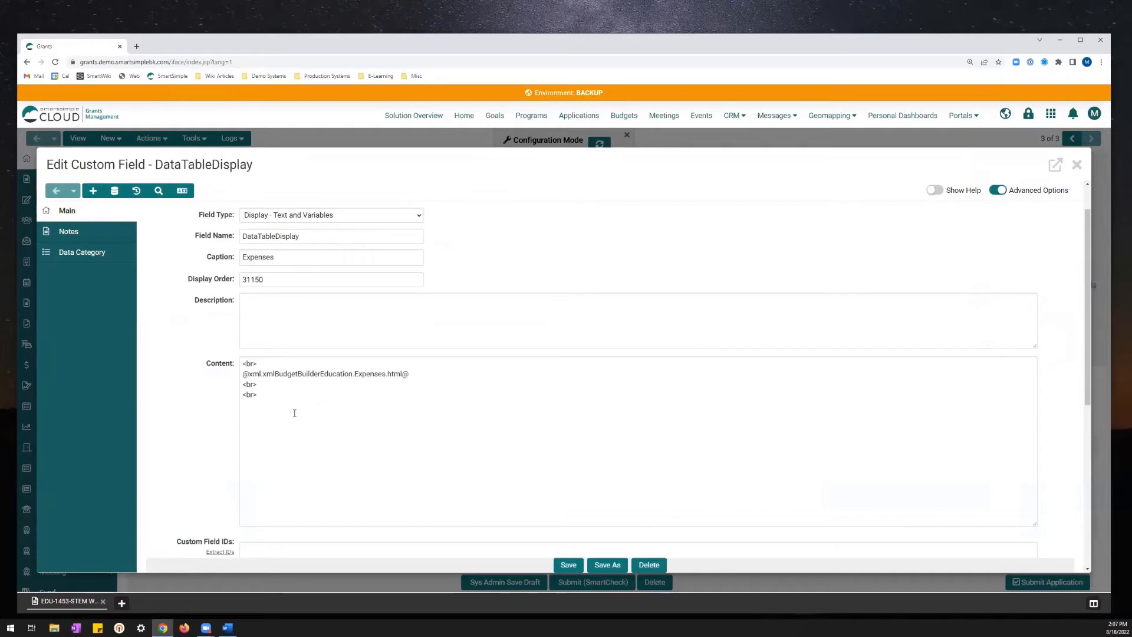
key("alt+Tab")
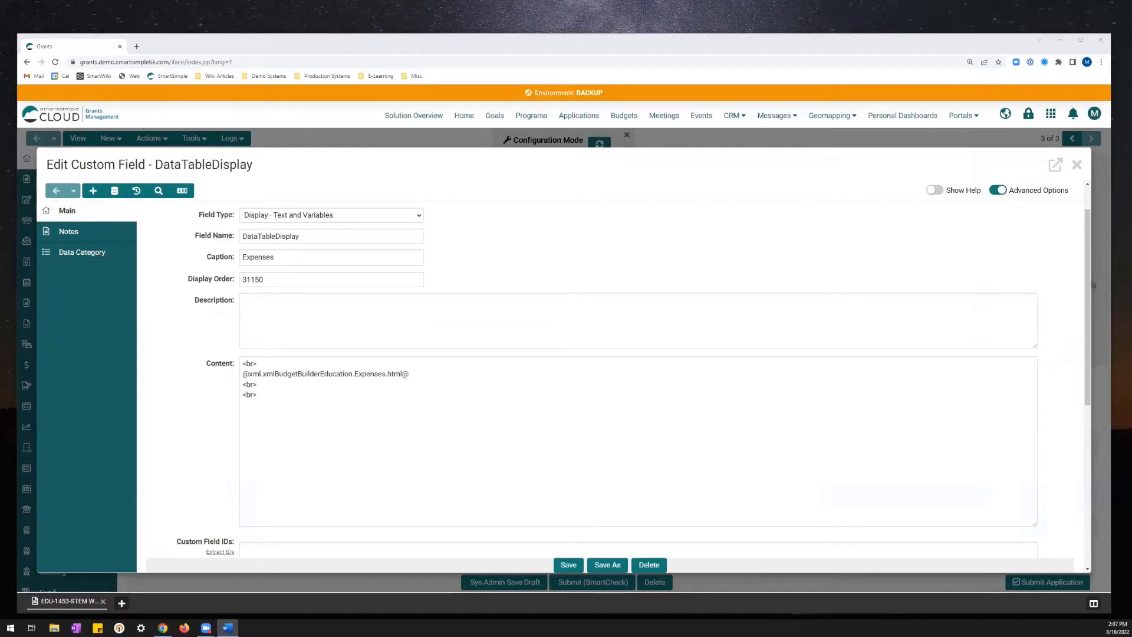
left_click(270, 397)
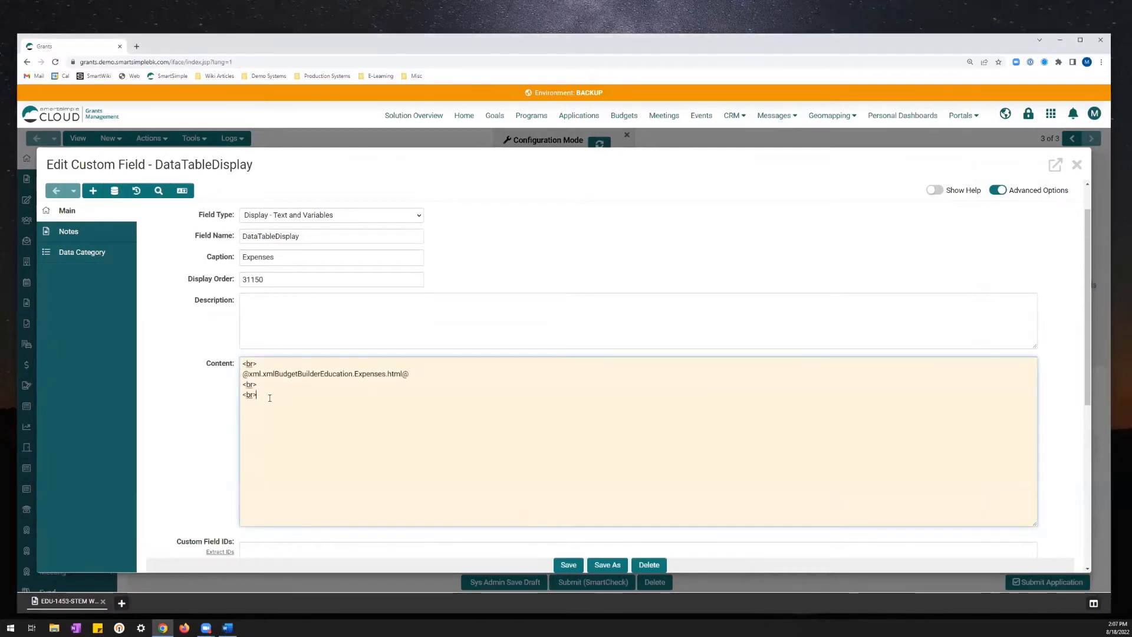
type("@xml.custom field name.section node name.html@")
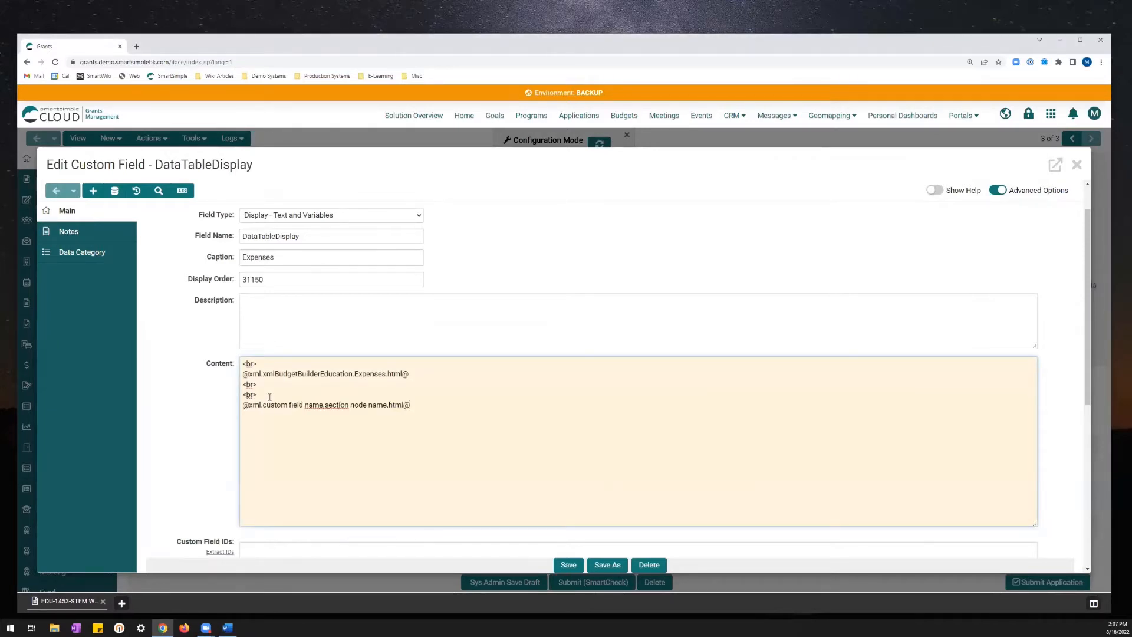
left_click_drag(264, 404, 388, 406)
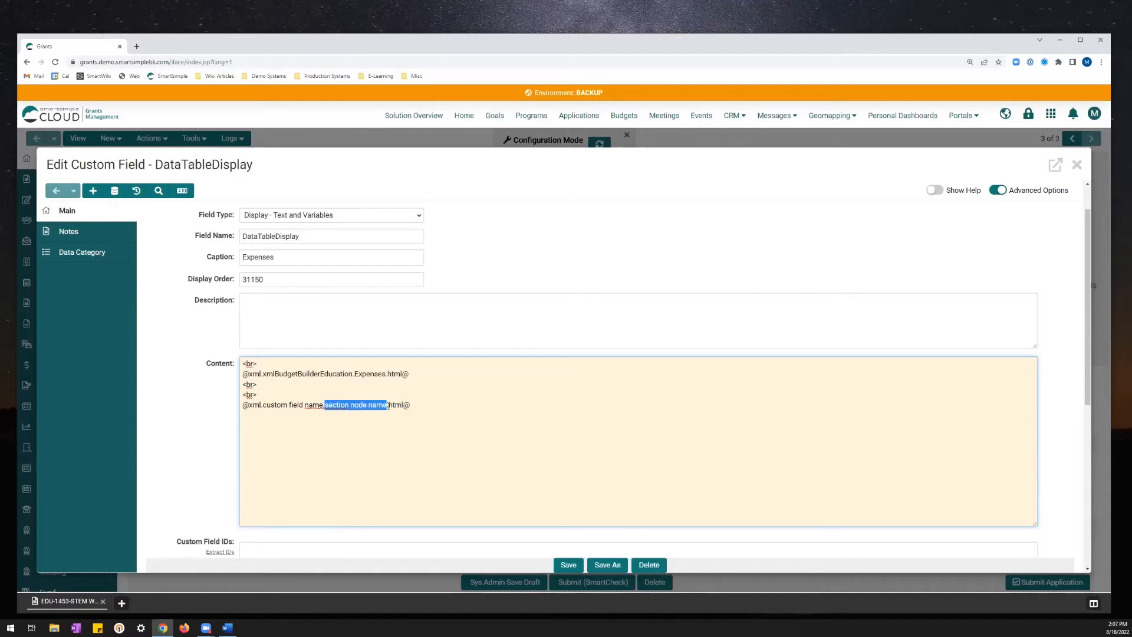
left_click(404, 445)
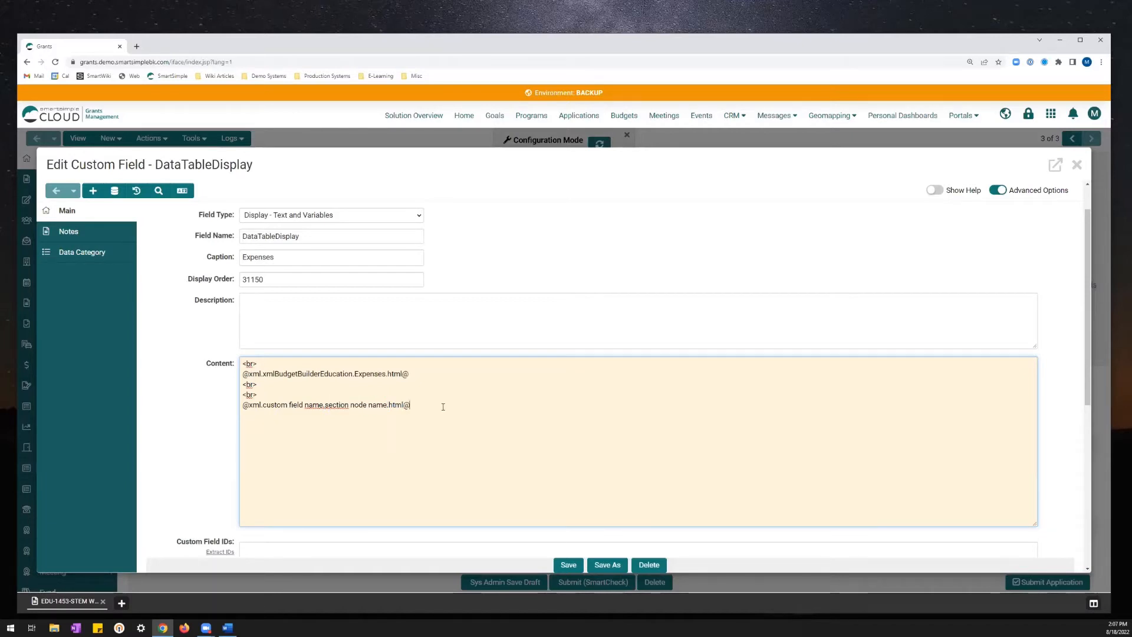
left_click(1077, 165)
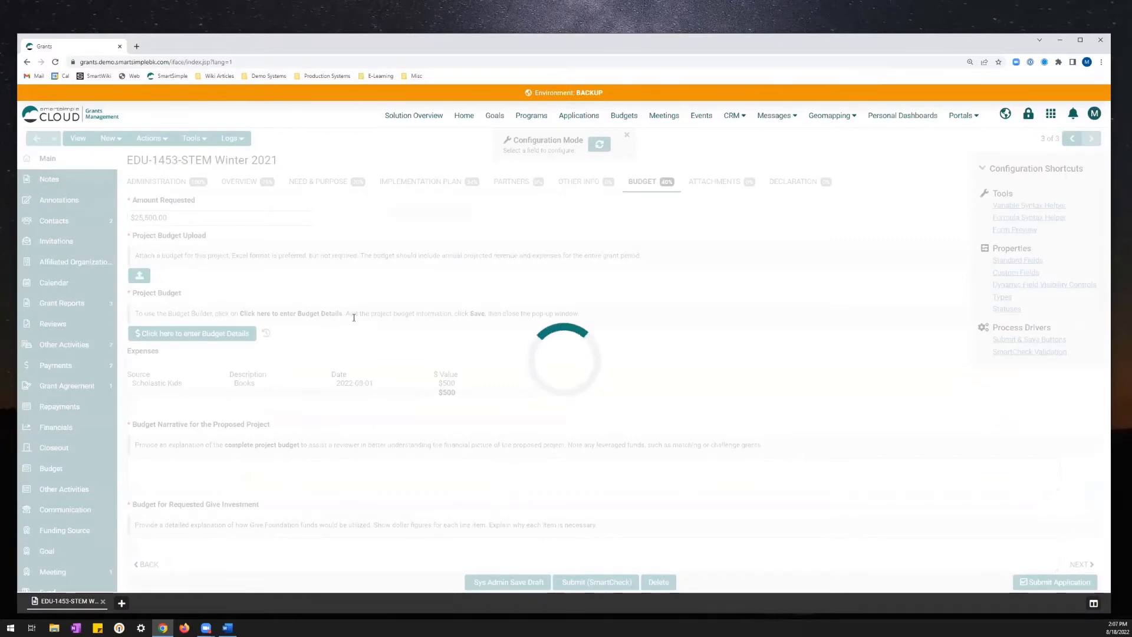
Open the budget field's Section Builder and examine the Expenses section's Section Node Name
left_click(204, 191)
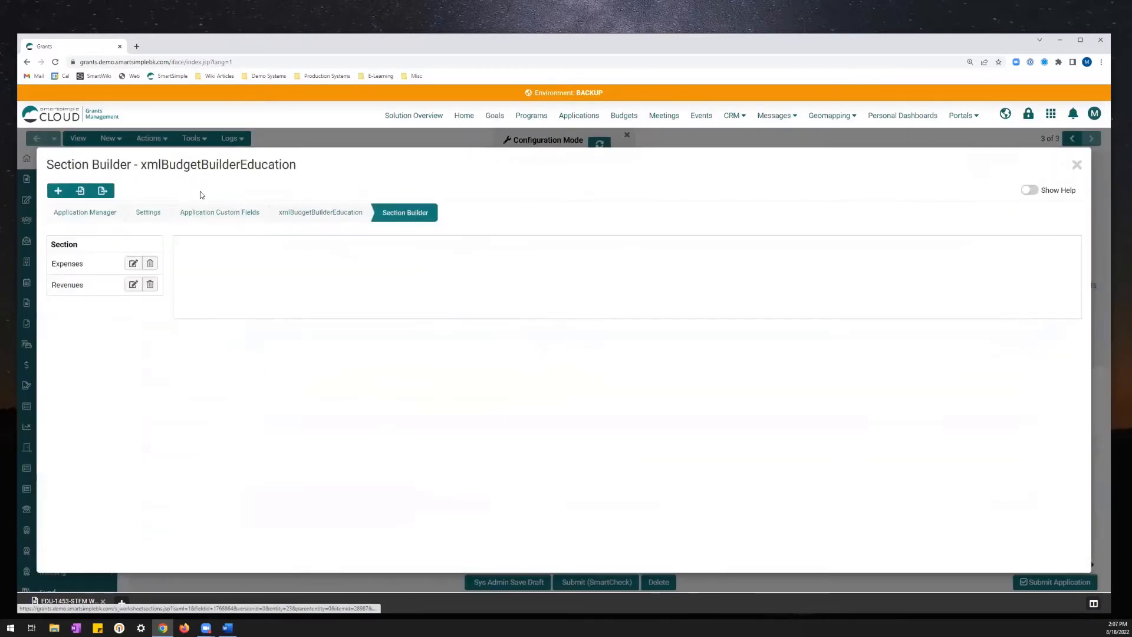
left_click(135, 267)
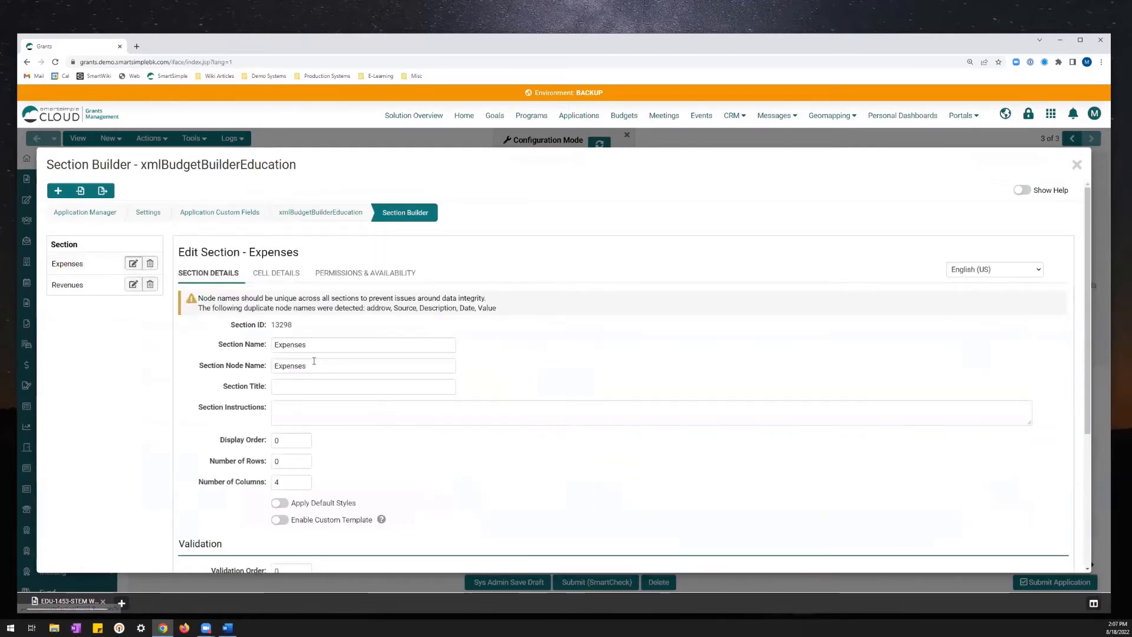
left_click_drag(314, 365, 263, 361)
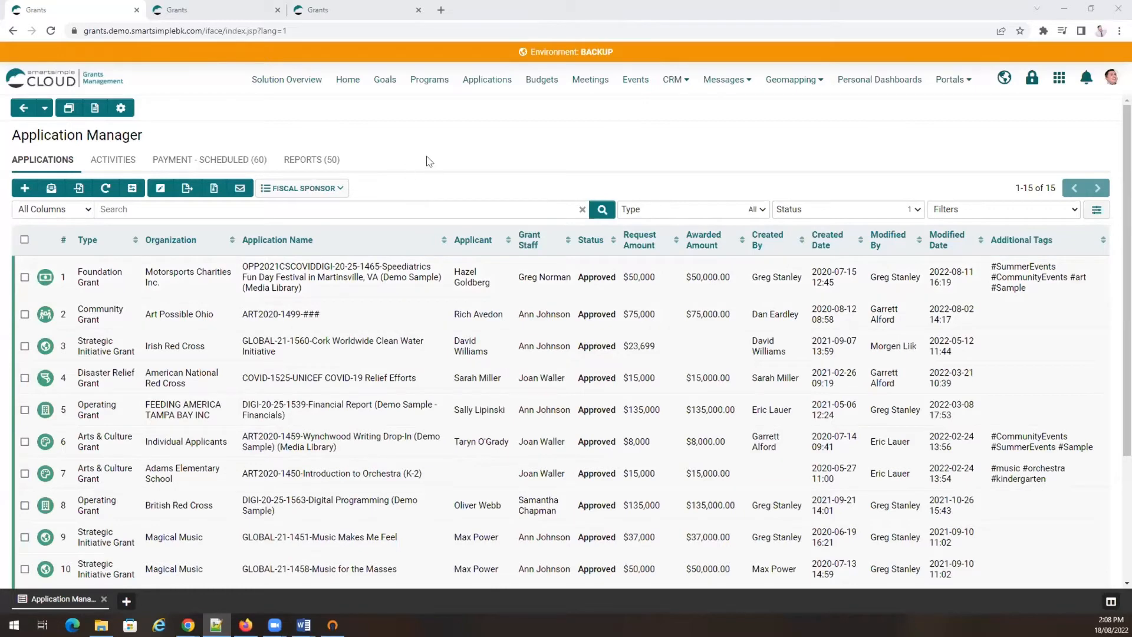
Open the Speediatrics Fun Day Festival application at its Approval Documentation section and view the merged award letter in Word
left_click(285, 273)
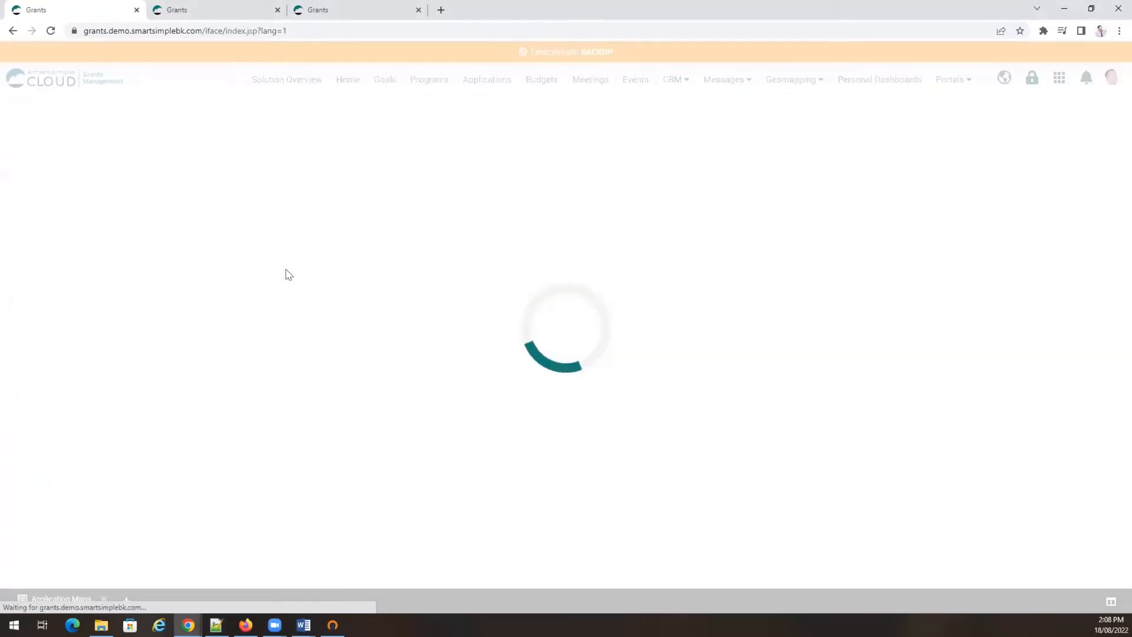
scroll(376, 367, "down", 5)
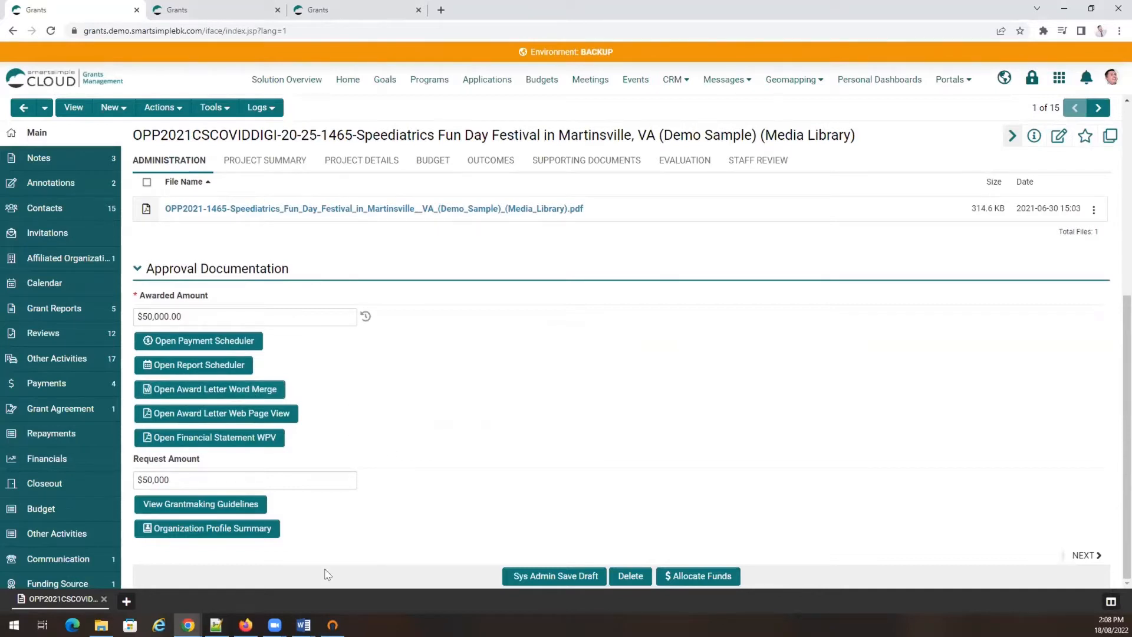
left_click(304, 625)
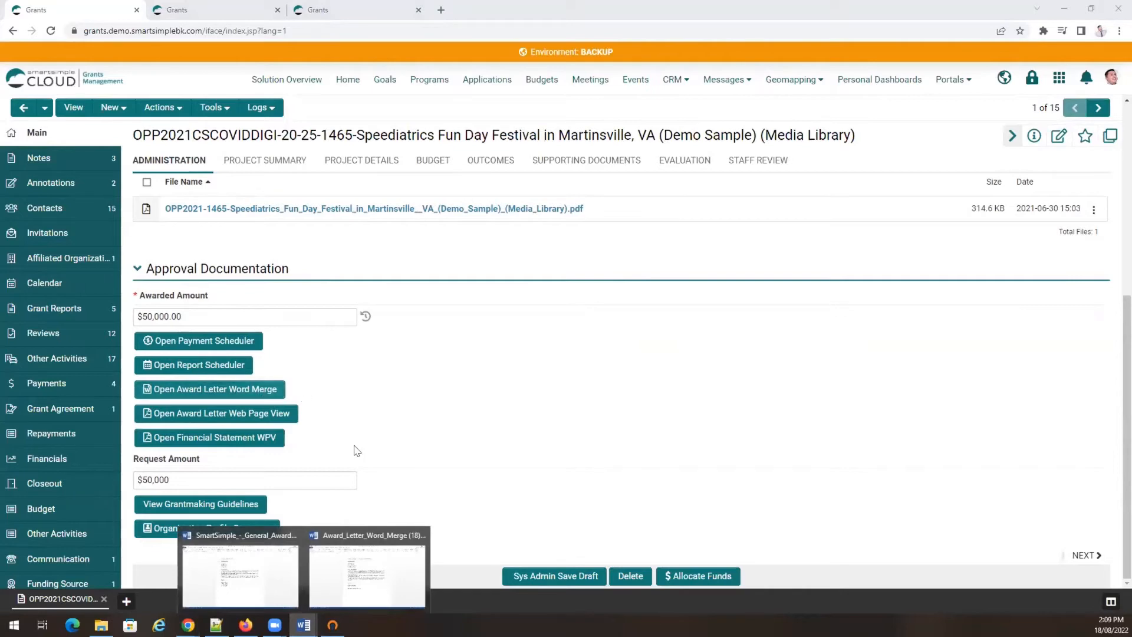
left_click(361, 549)
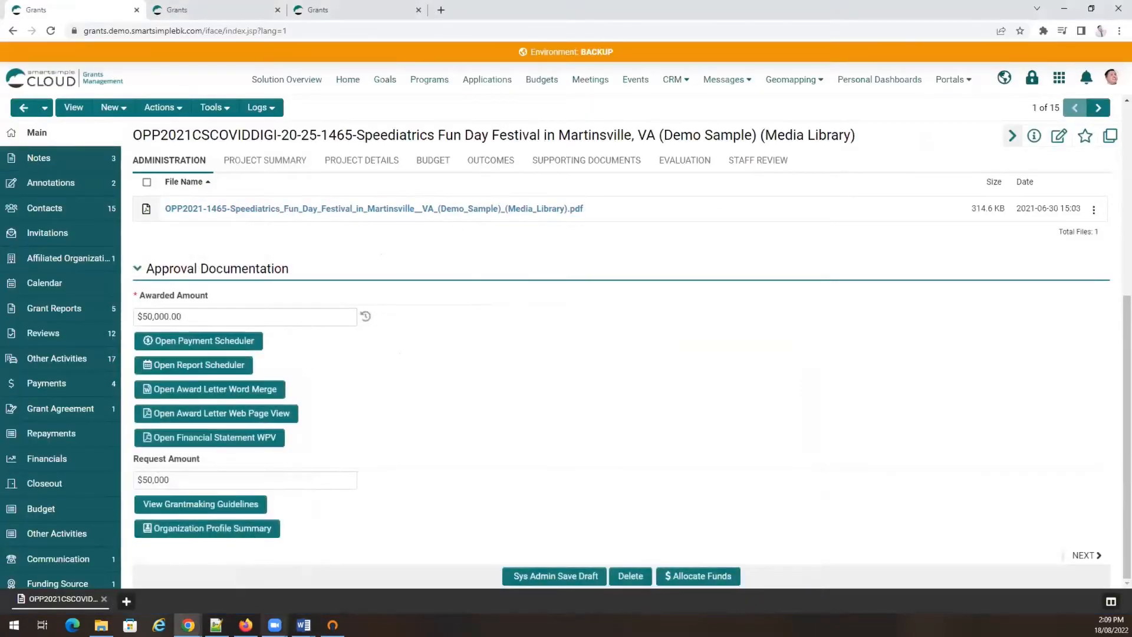
Switch to the General Award Letter template in Word and examine the Contact merge field in the salutation
mouse_move(304, 625)
left_click(259, 534)
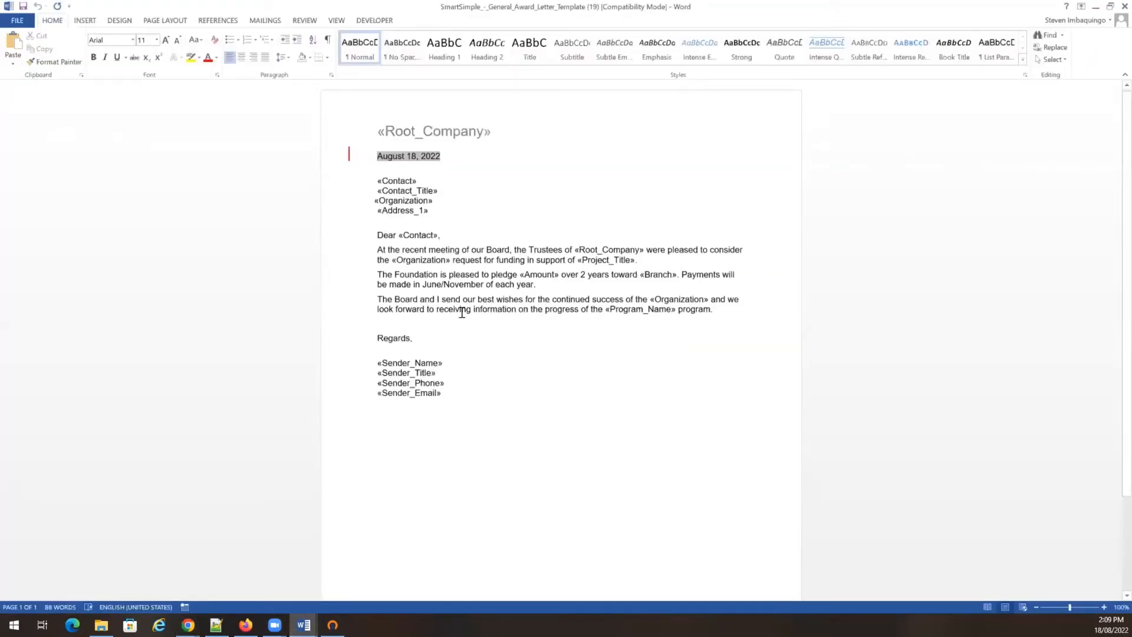
triple_click(382, 236)
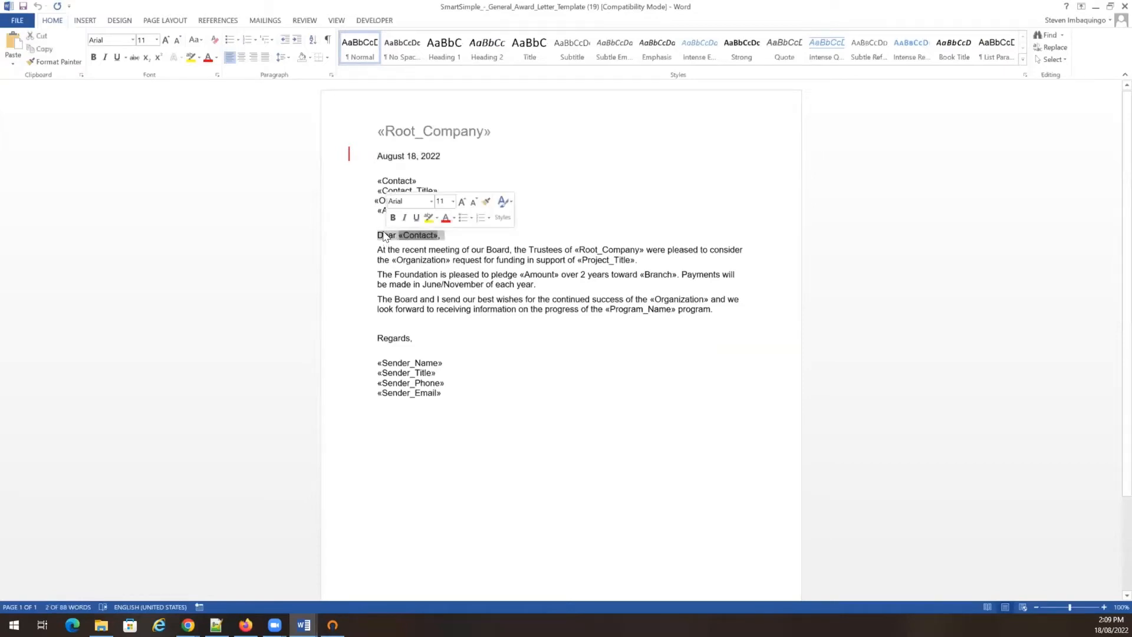
left_click(414, 235)
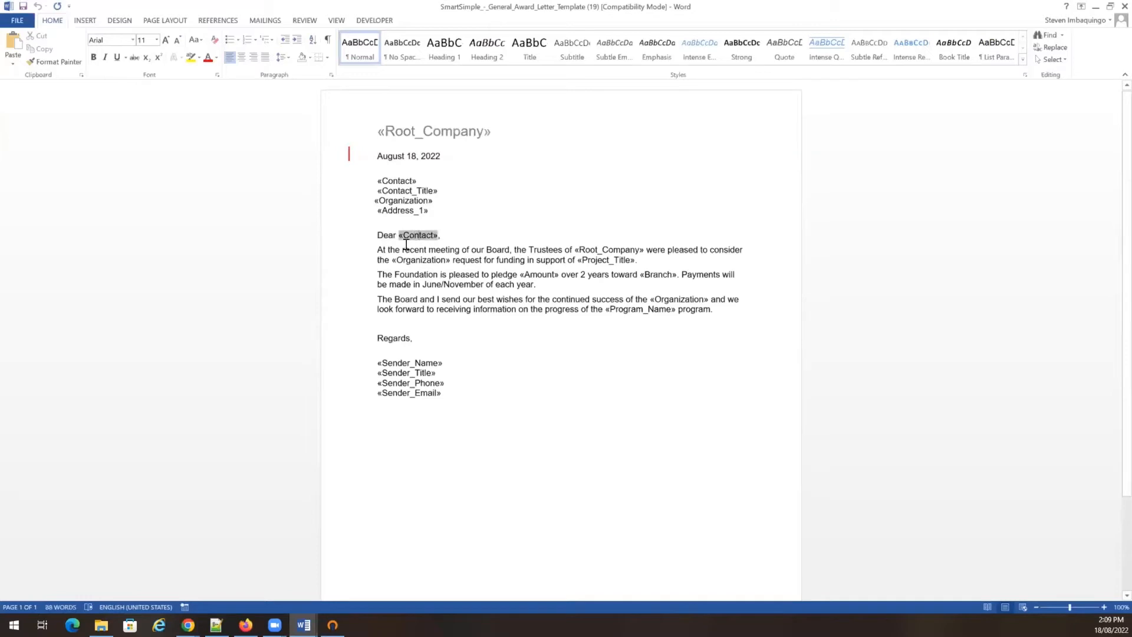
Insert a MergeField named Test1 on a new line below the Sender_Email field in the award letter template
left_click(452, 387)
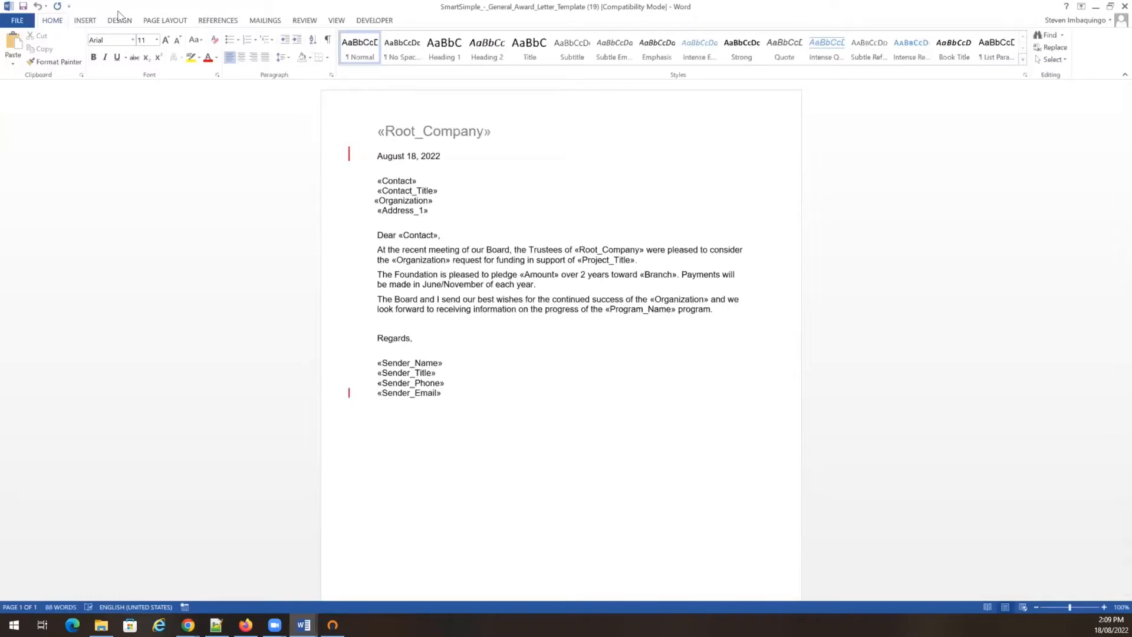
left_click(85, 20)
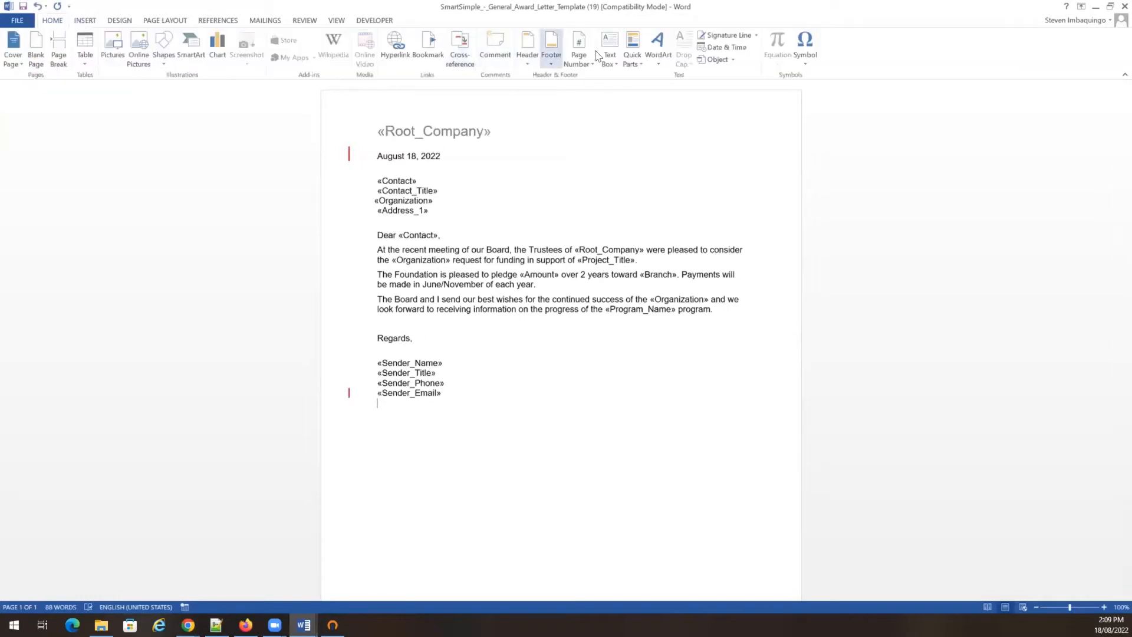
left_click(634, 63)
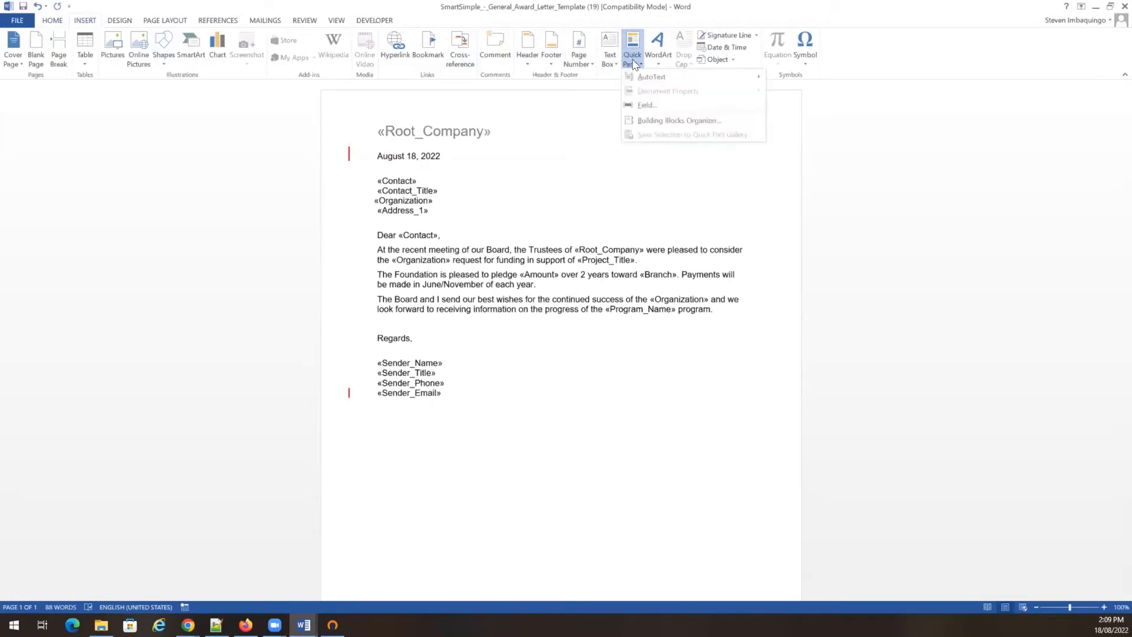
left_click(645, 106)
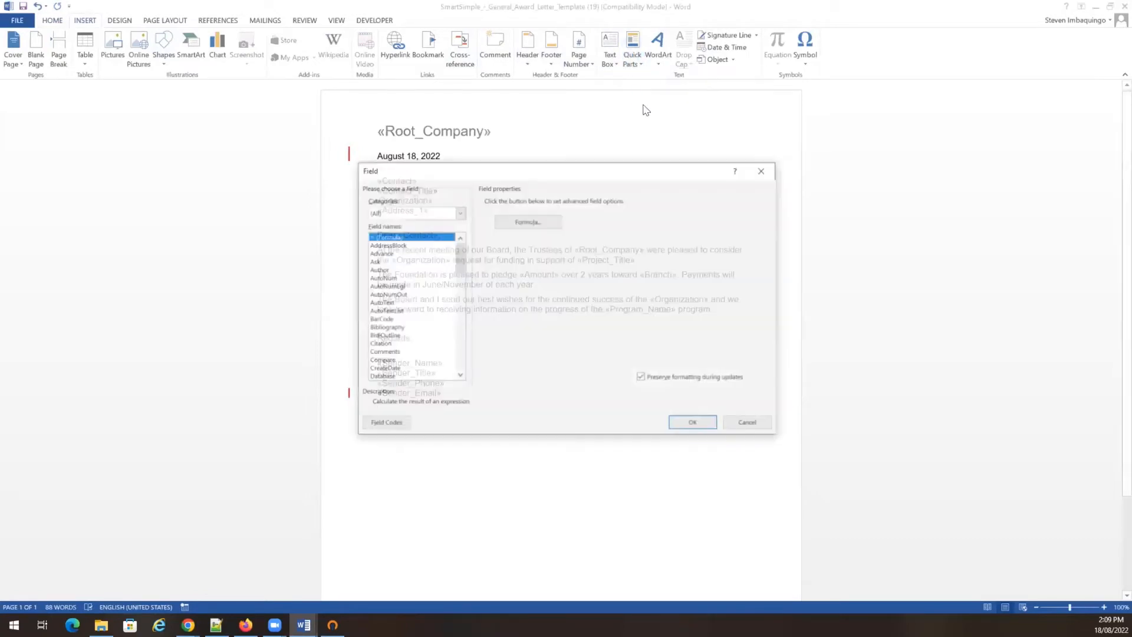
scroll(417, 295, "down", 7)
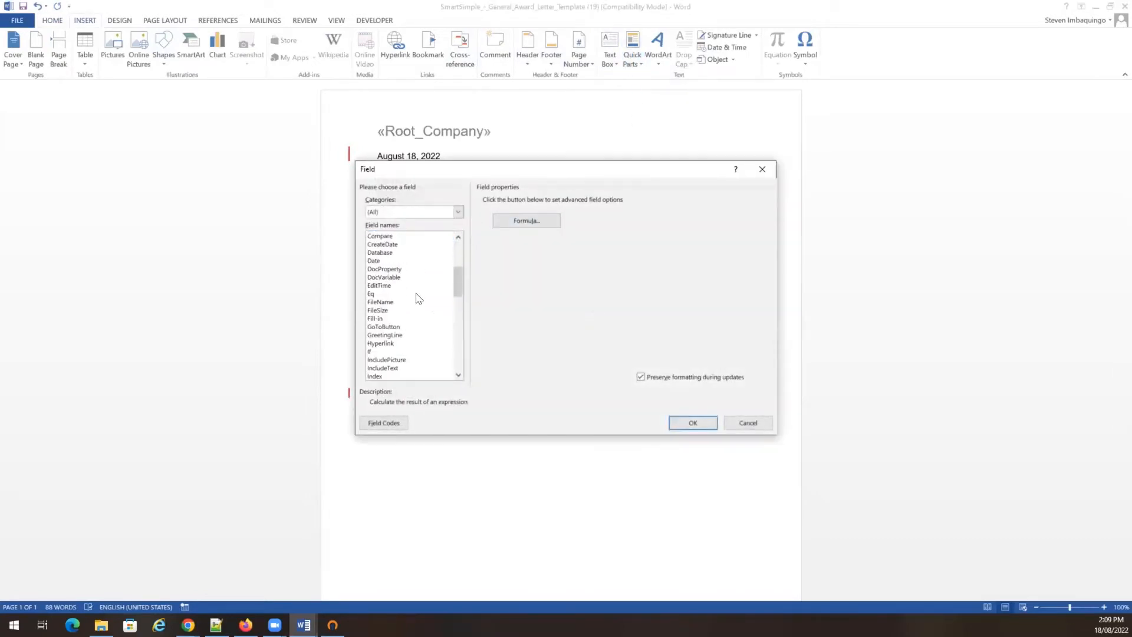
scroll(418, 297, "down", 2)
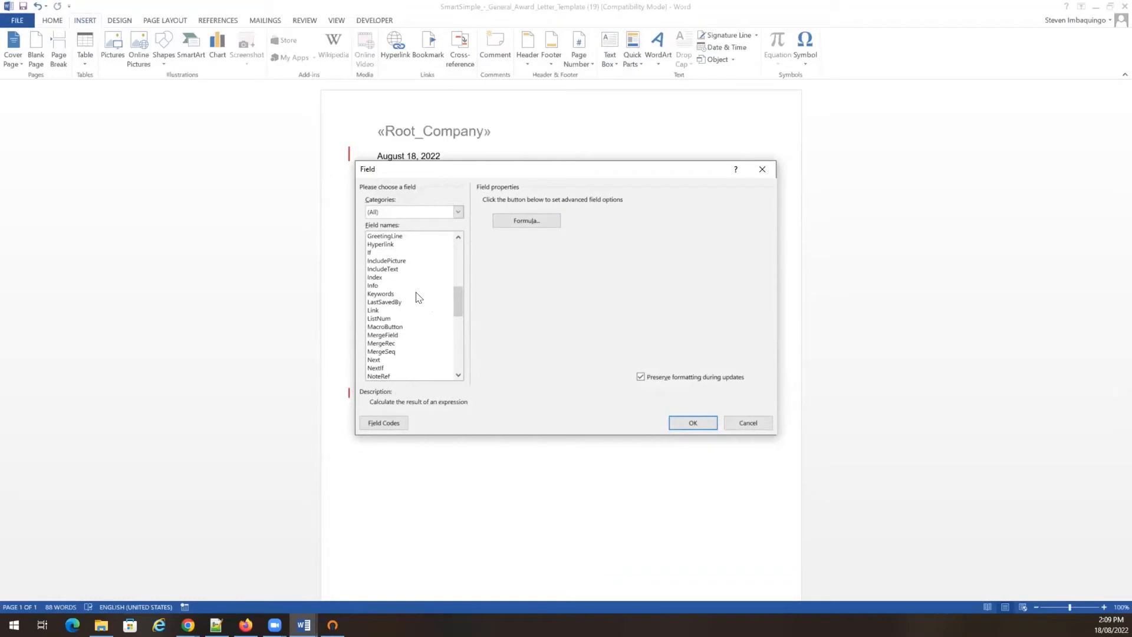
left_click(382, 335)
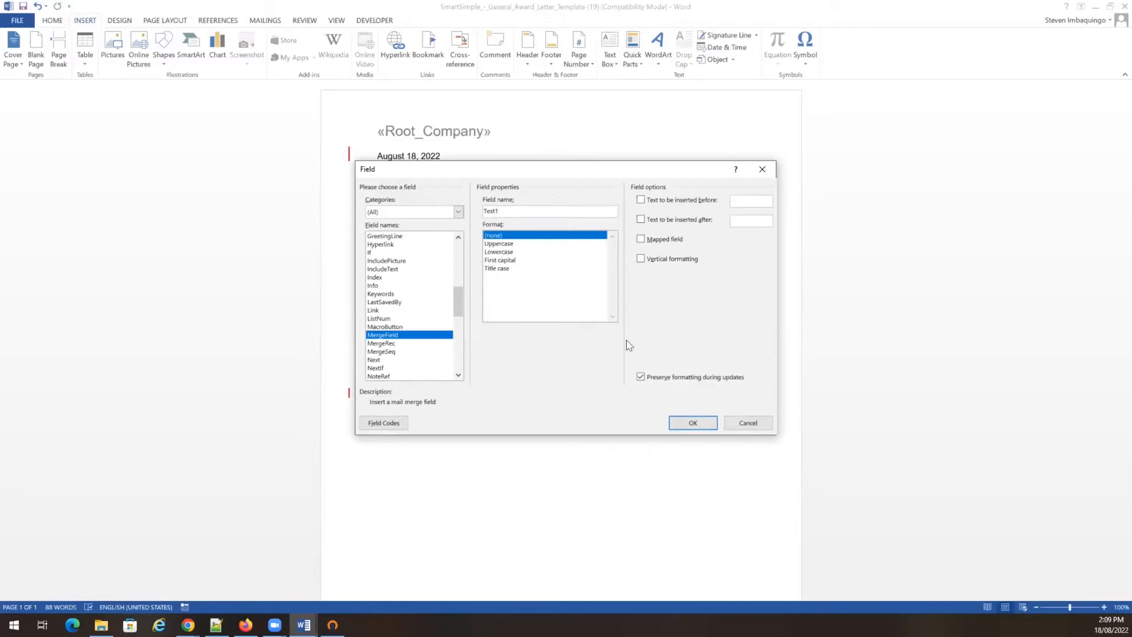
left_click(693, 422)
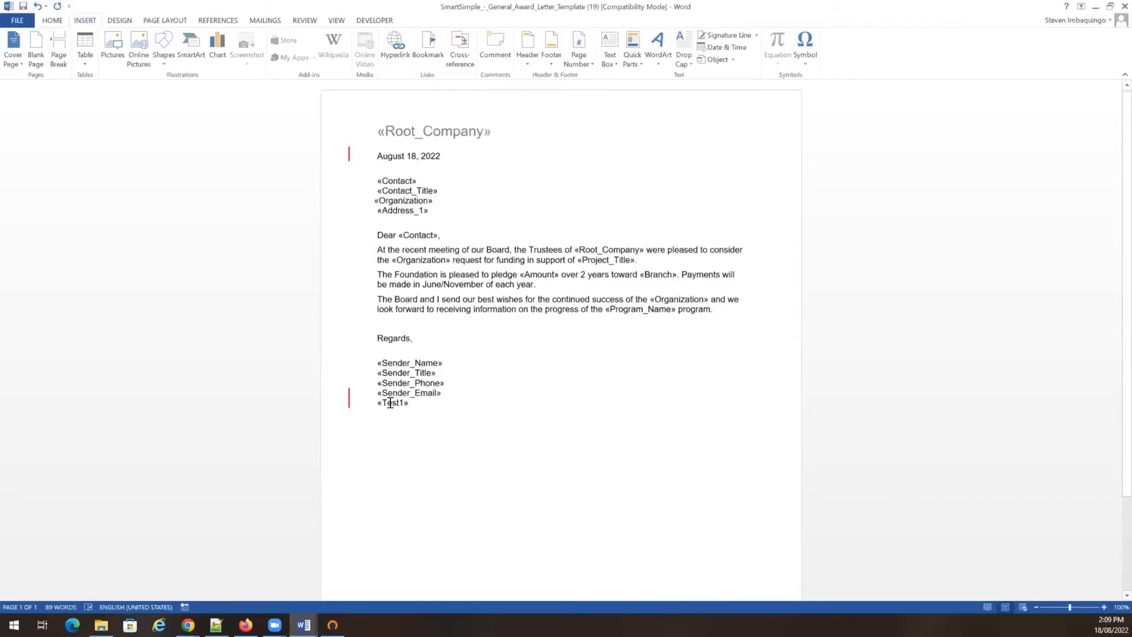
left_click(391, 403)
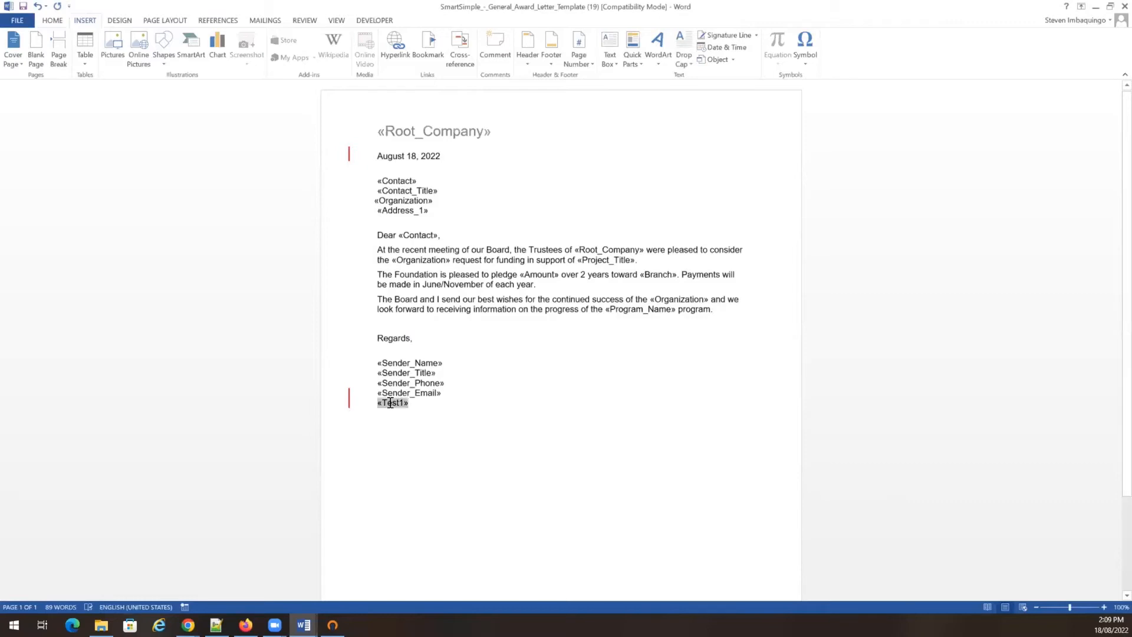
left_click(678, 297)
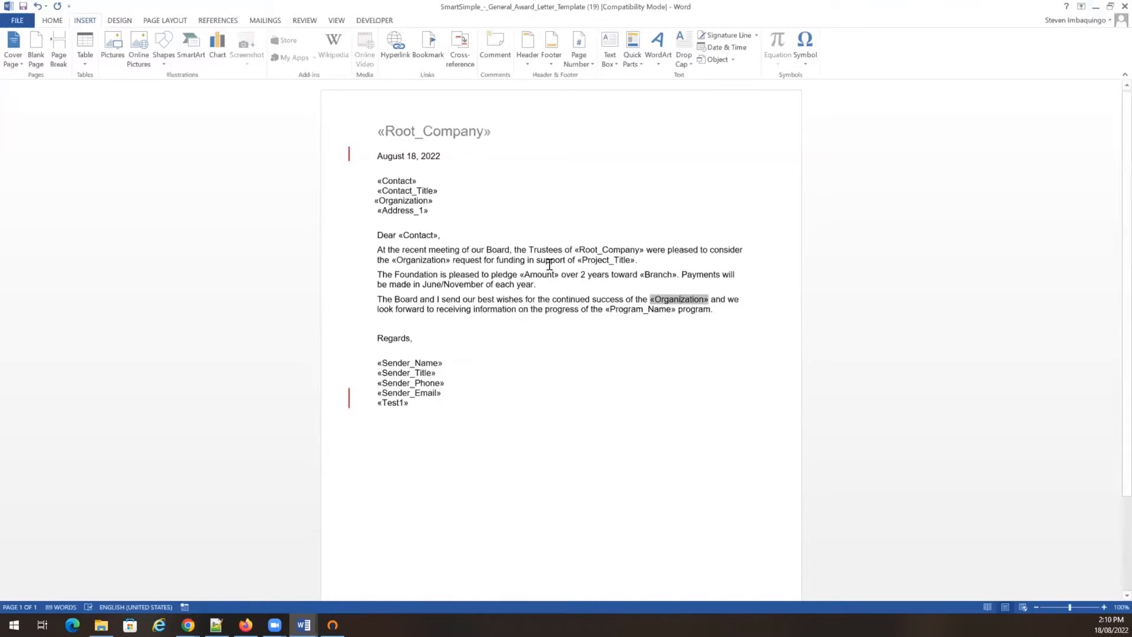
Switch back to the browser and locate the General Award Letter template among the SmartFolders files in the Files folder
left_click(1094, 9)
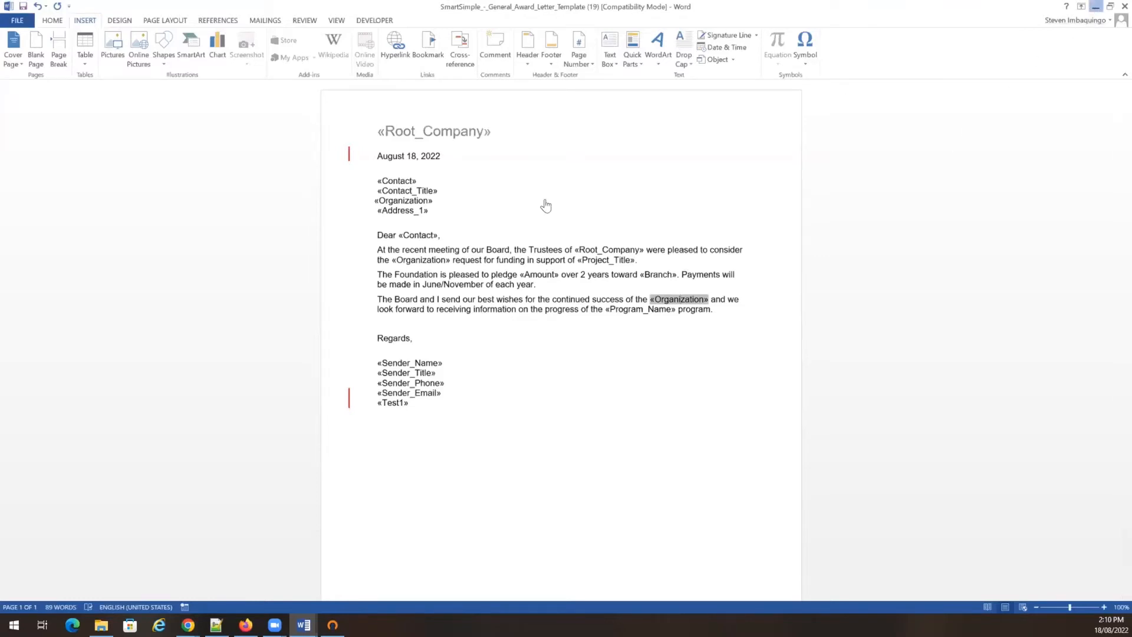
scroll(425, 283, "up", 4)
scroll(411, 283, "up", 2)
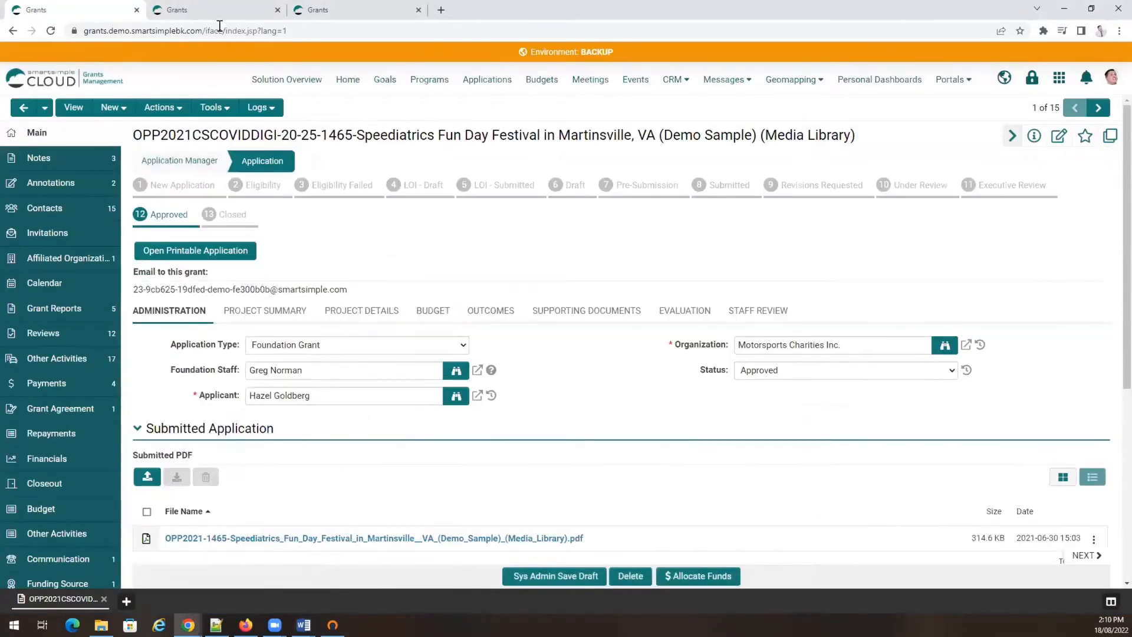
left_click(209, 12)
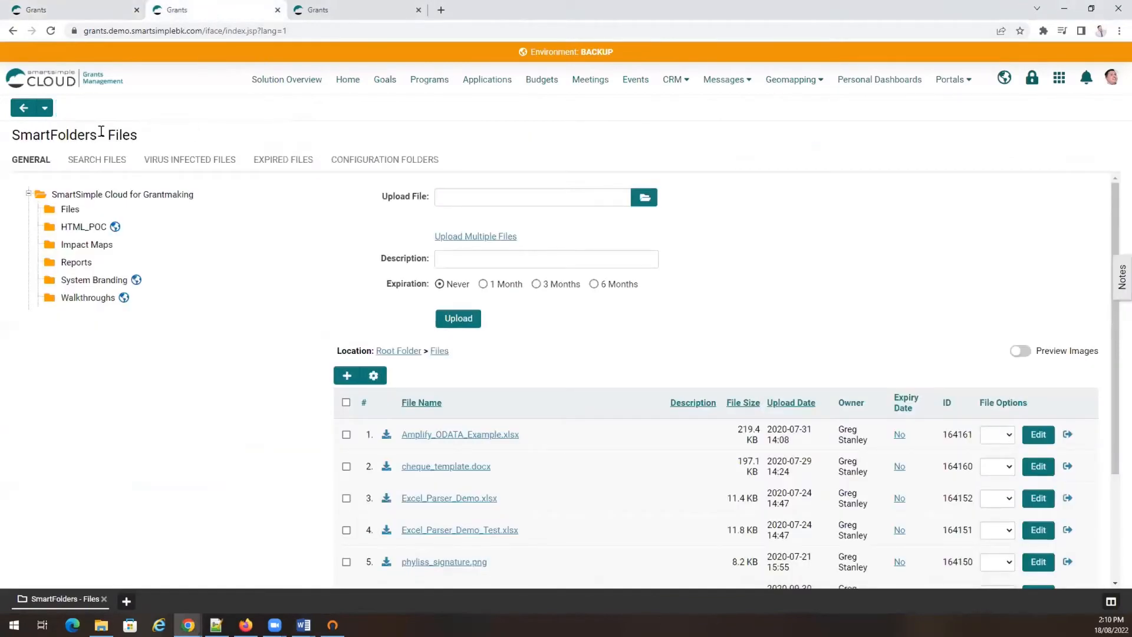
left_click(1057, 85)
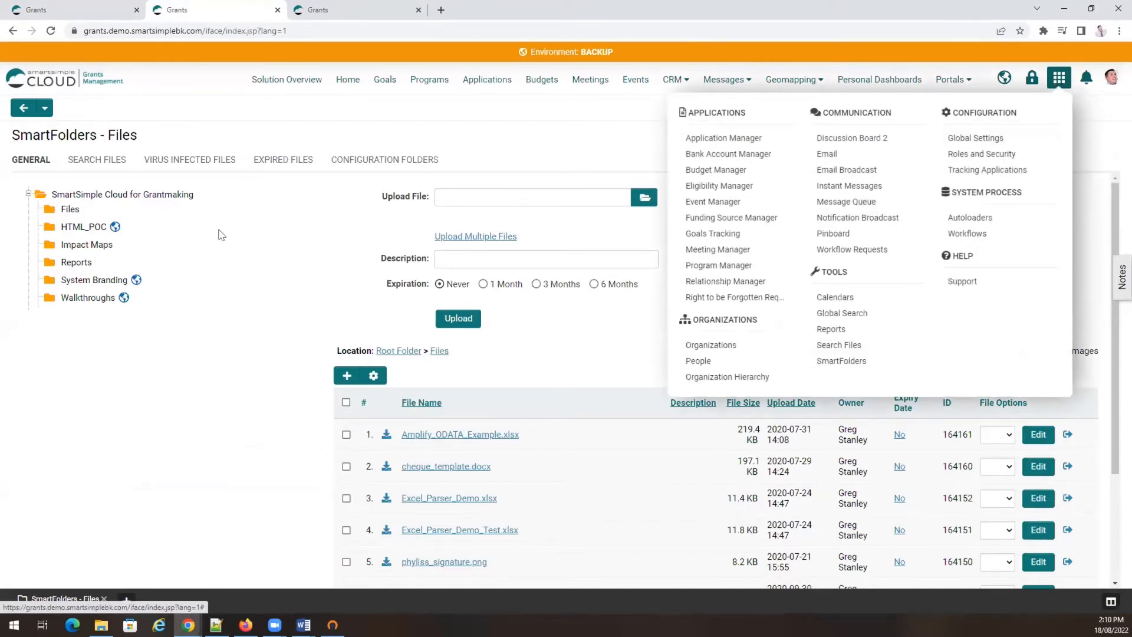
left_click(354, 211)
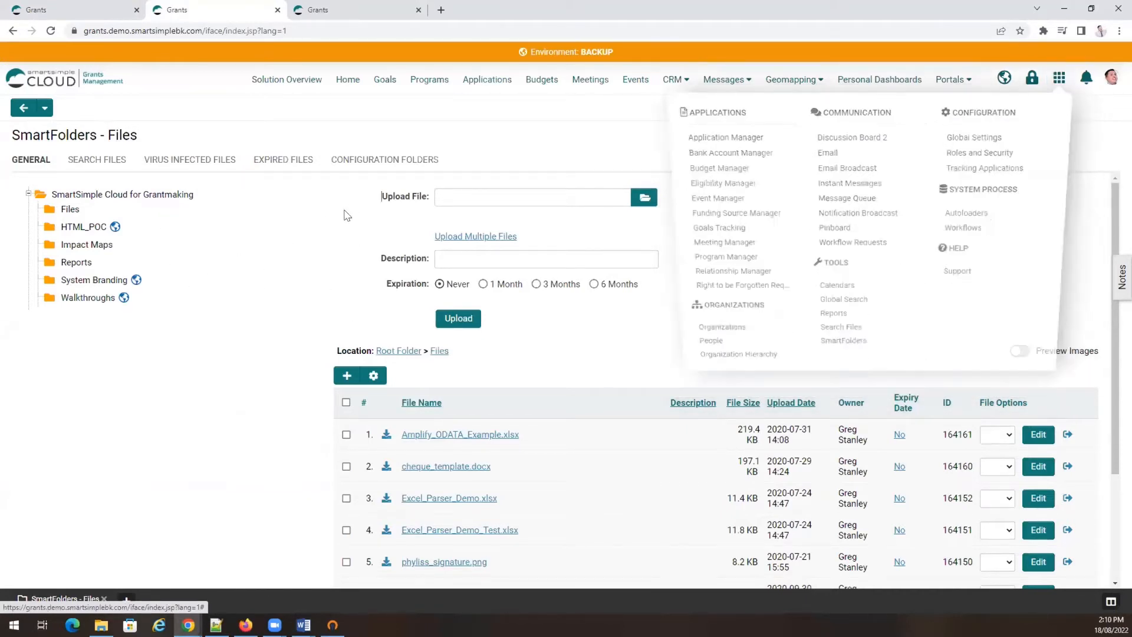
left_click(72, 212)
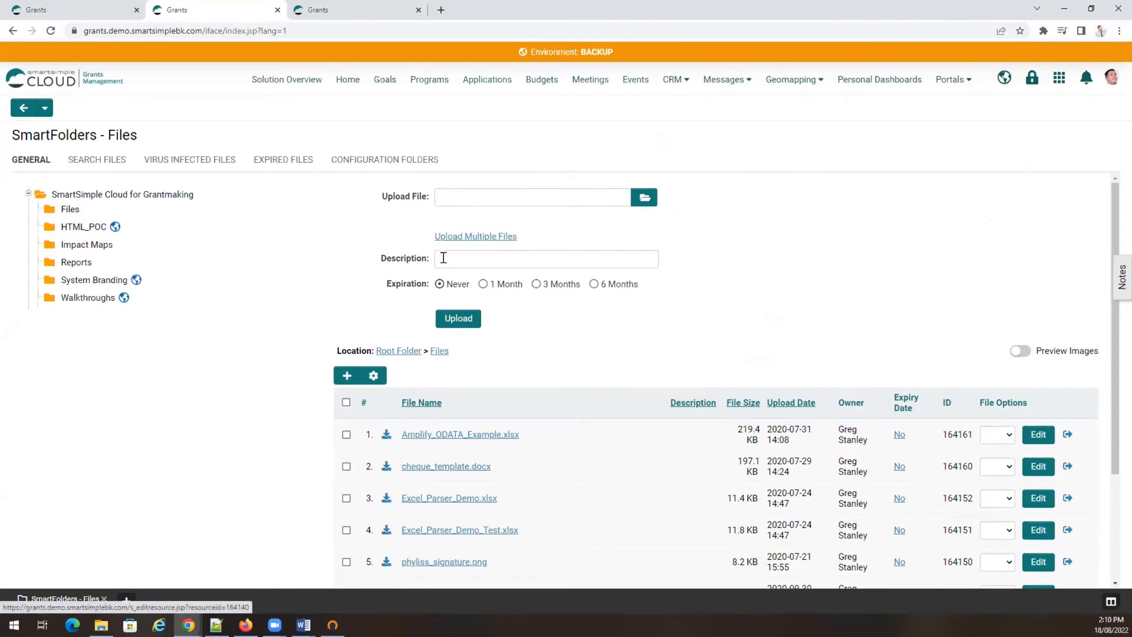
scroll(545, 395, "down", 2)
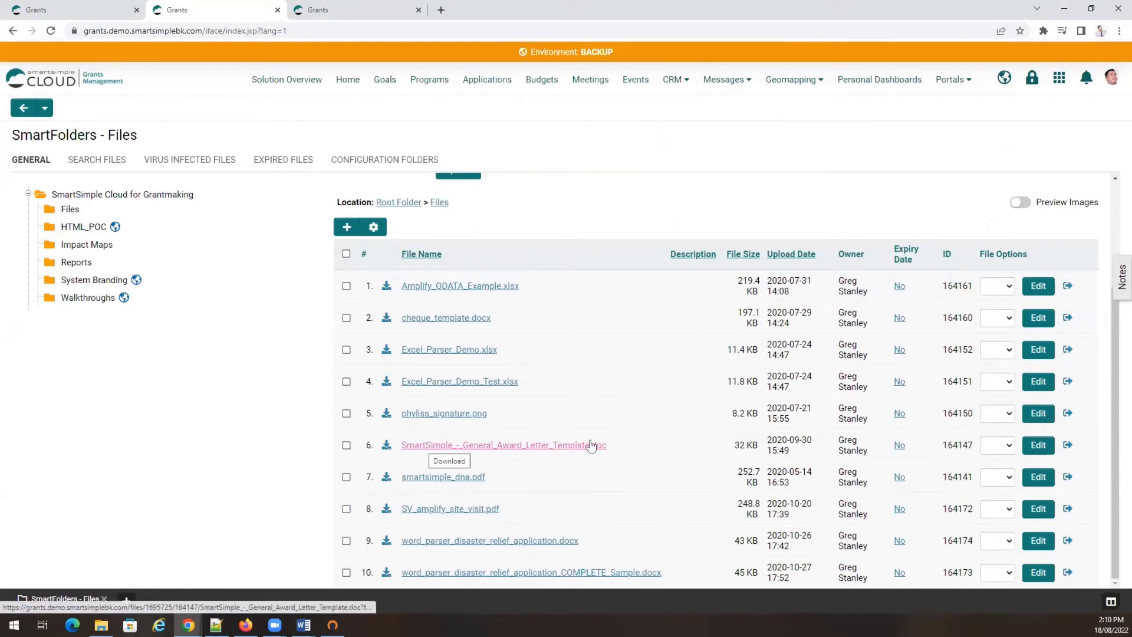
scroll(551, 401, "up", 2)
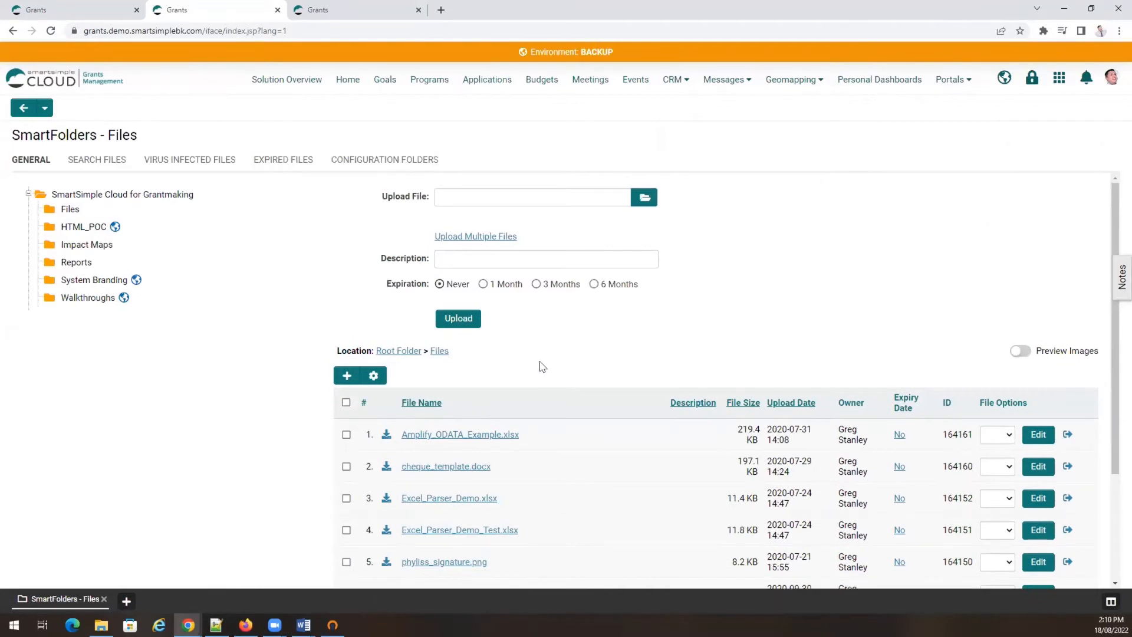
Return to the Speediatrics application, turn on Configuration Mode, open the Award Letter Word Merge field's settings and check its field type
left_click(106, 14)
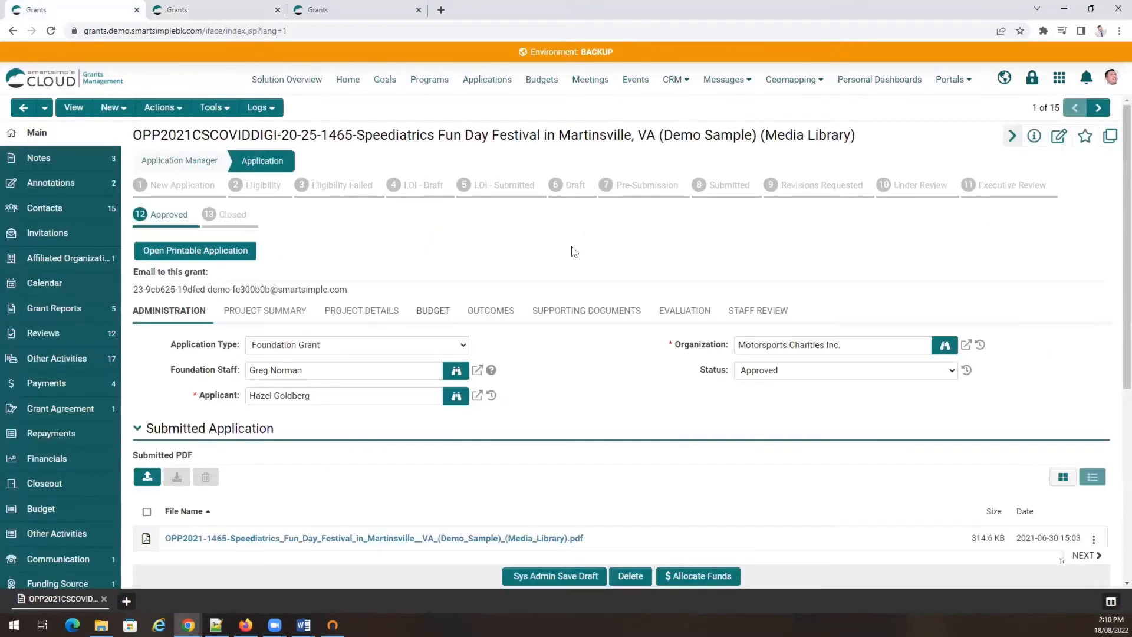
scroll(566, 255, "down", 5)
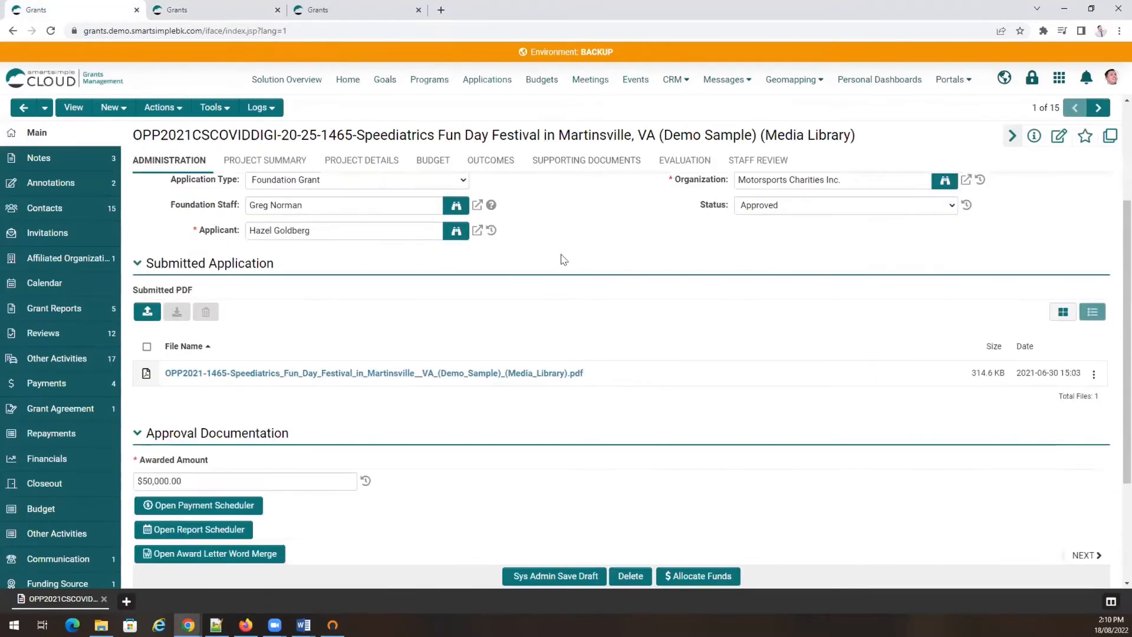
left_click(214, 111)
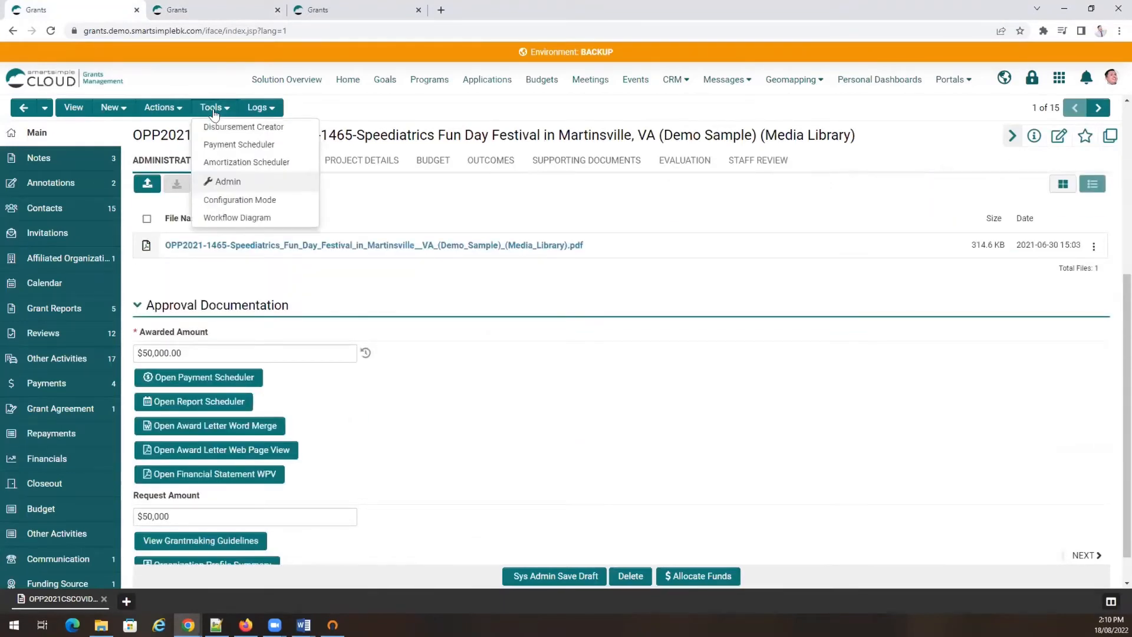
left_click(230, 196)
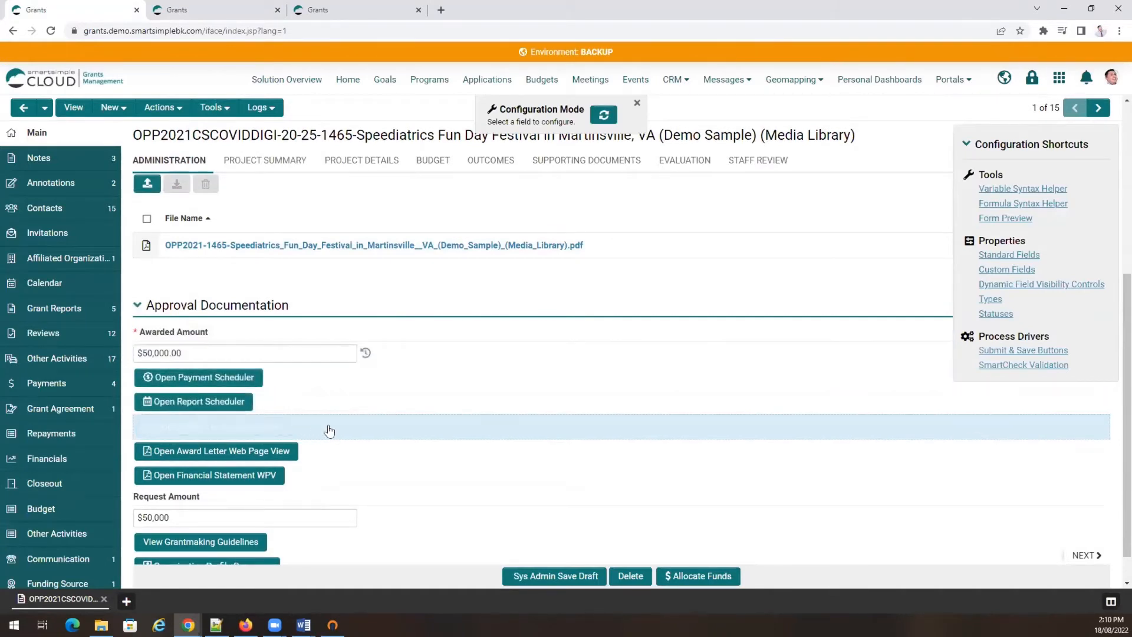
left_click(329, 432)
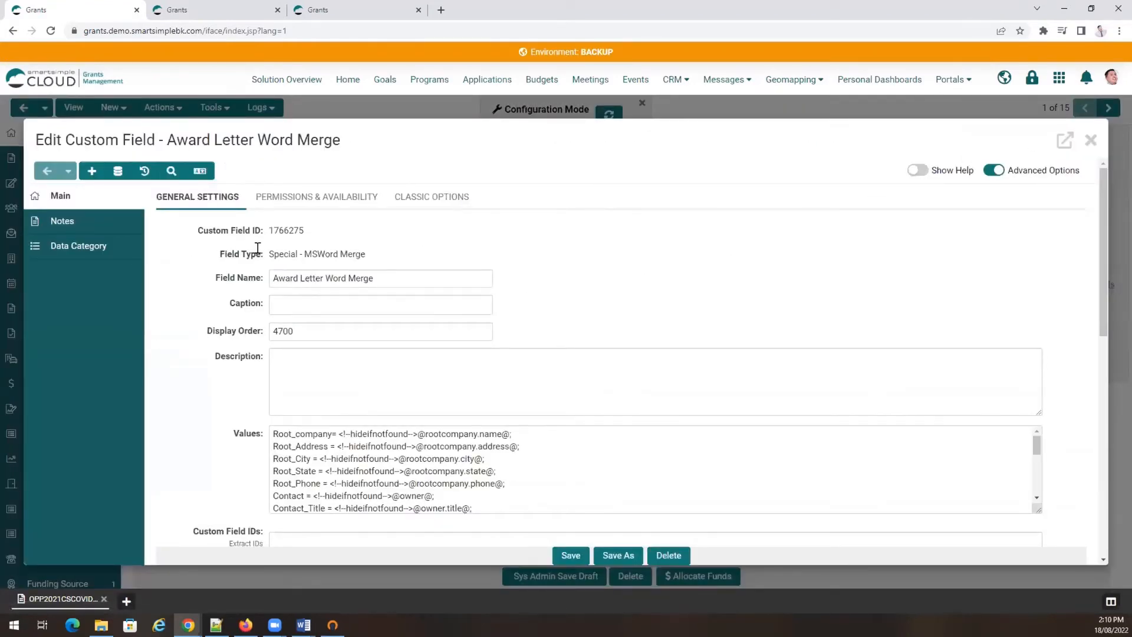
triple_click(280, 250)
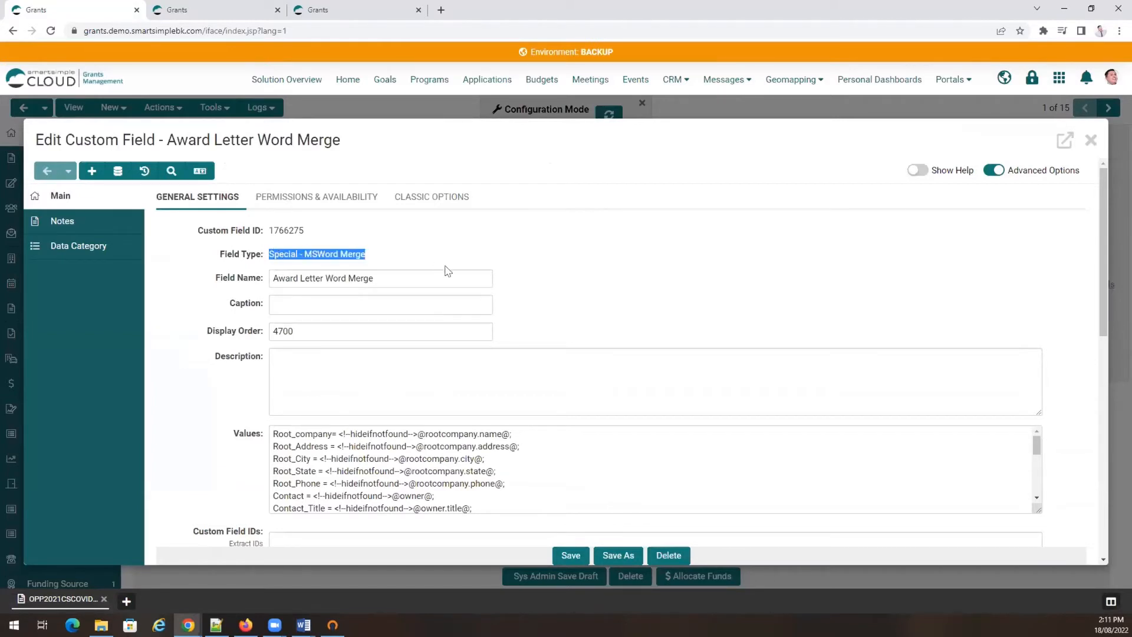
scroll(684, 325, "down", 1)
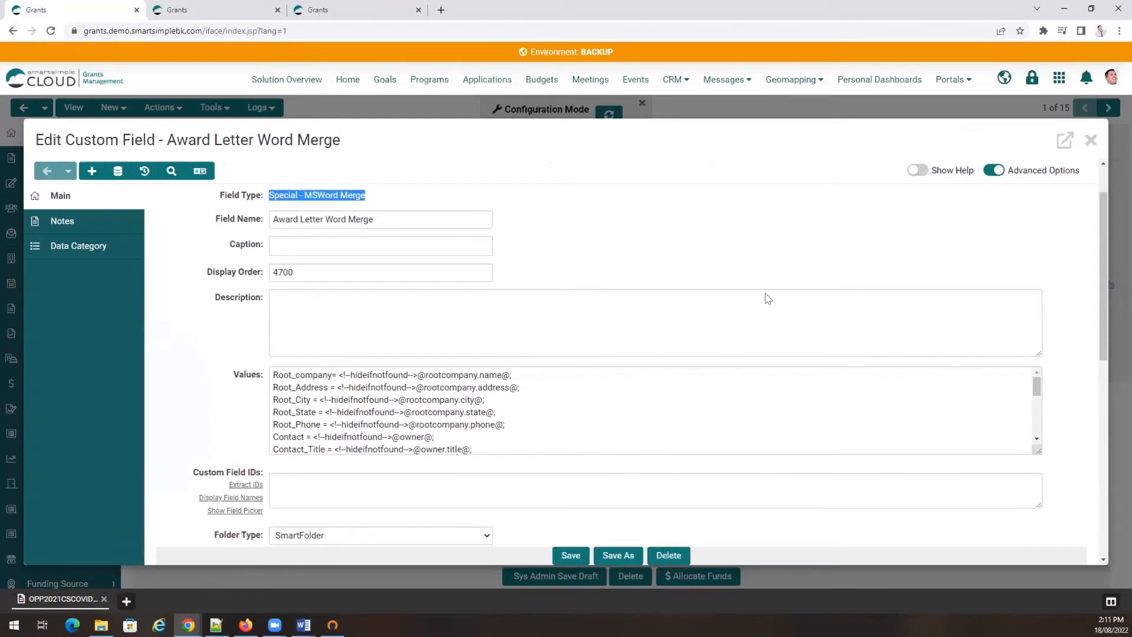
left_click_drag(1034, 444, 1042, 509)
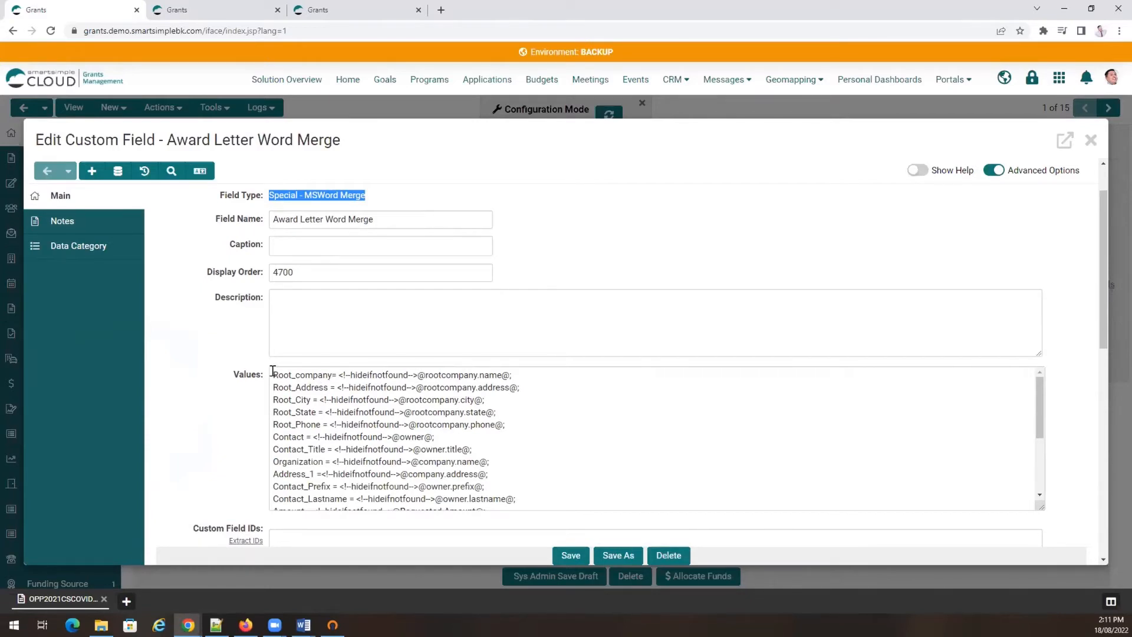
left_click_drag(272, 375, 332, 375)
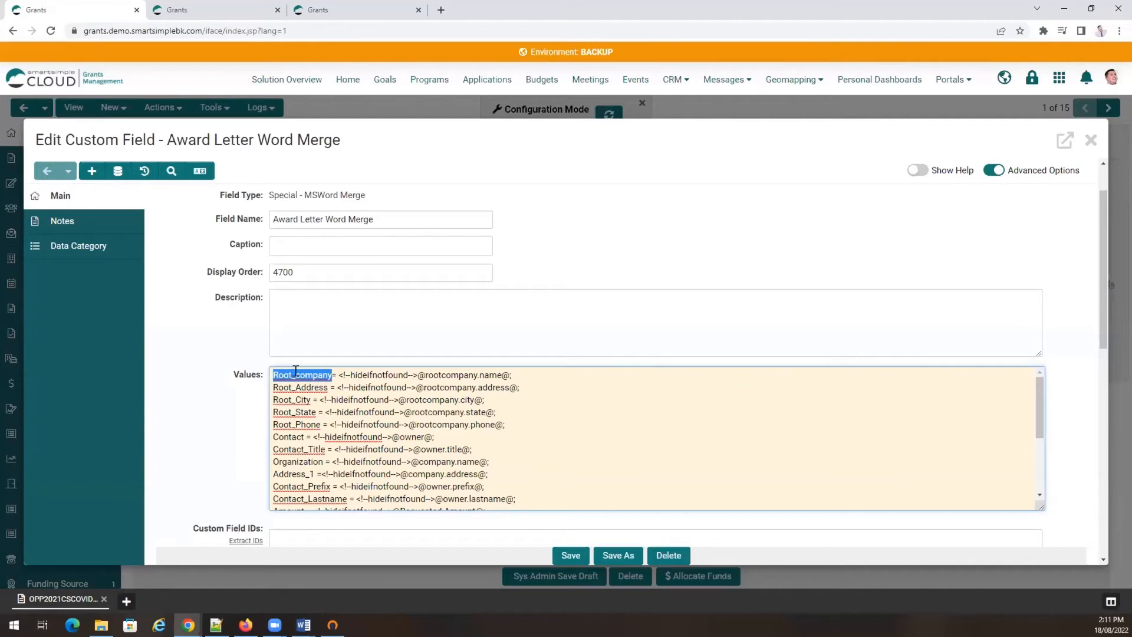
left_click(329, 371)
double_click(331, 371)
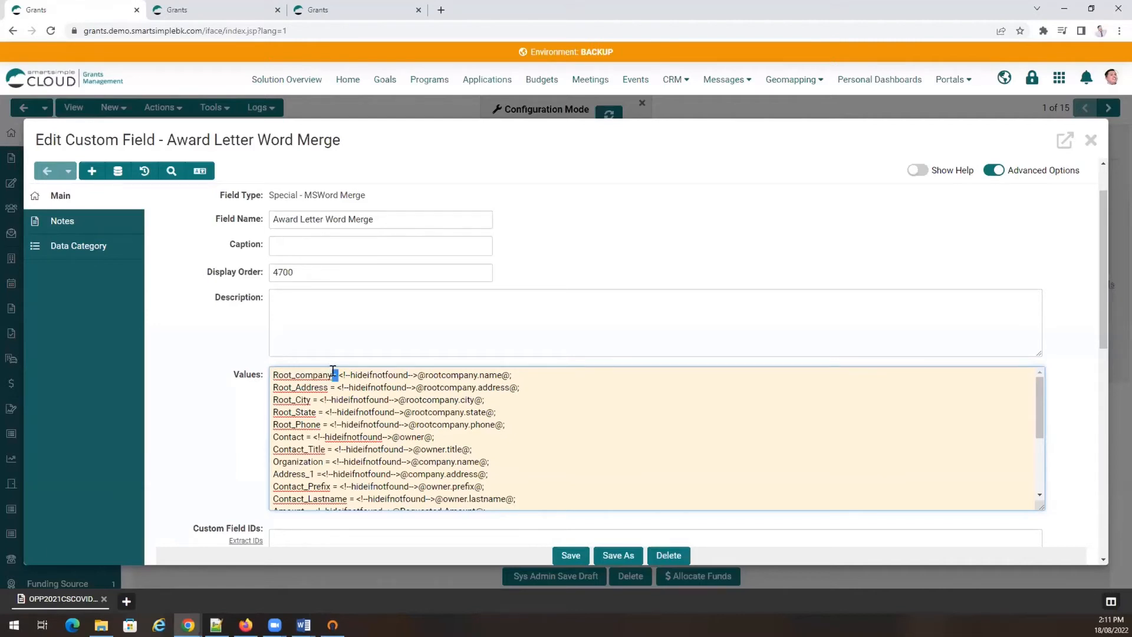
left_click(333, 371)
key("Delete")
left_click_drag(415, 372, 503, 372)
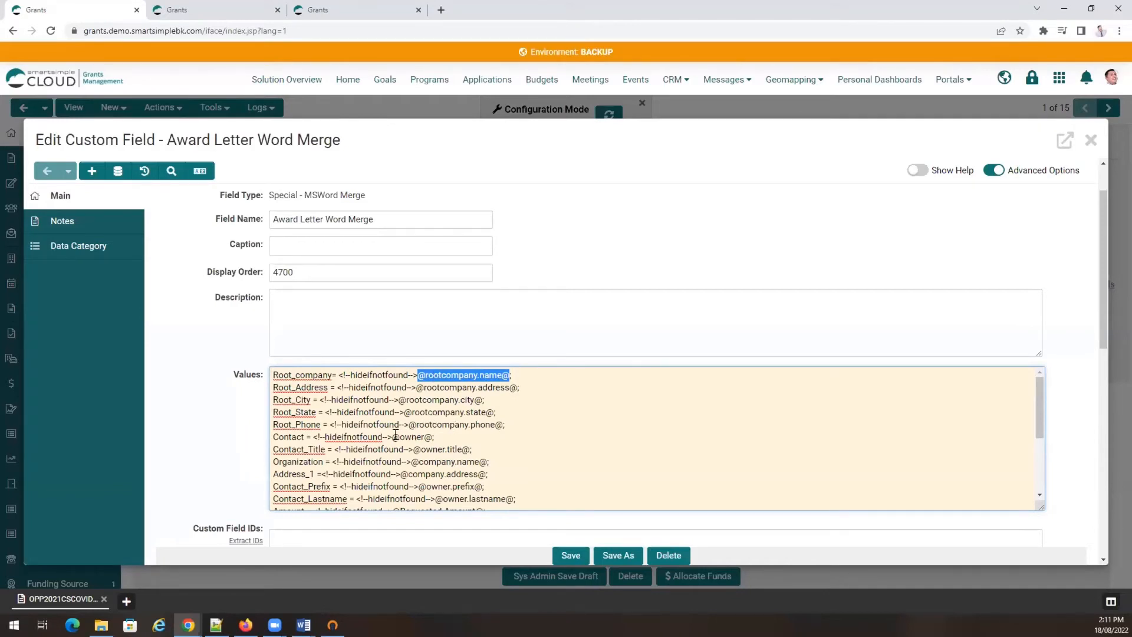
left_click_drag(393, 437, 435, 436)
left_click_drag(339, 375, 418, 375)
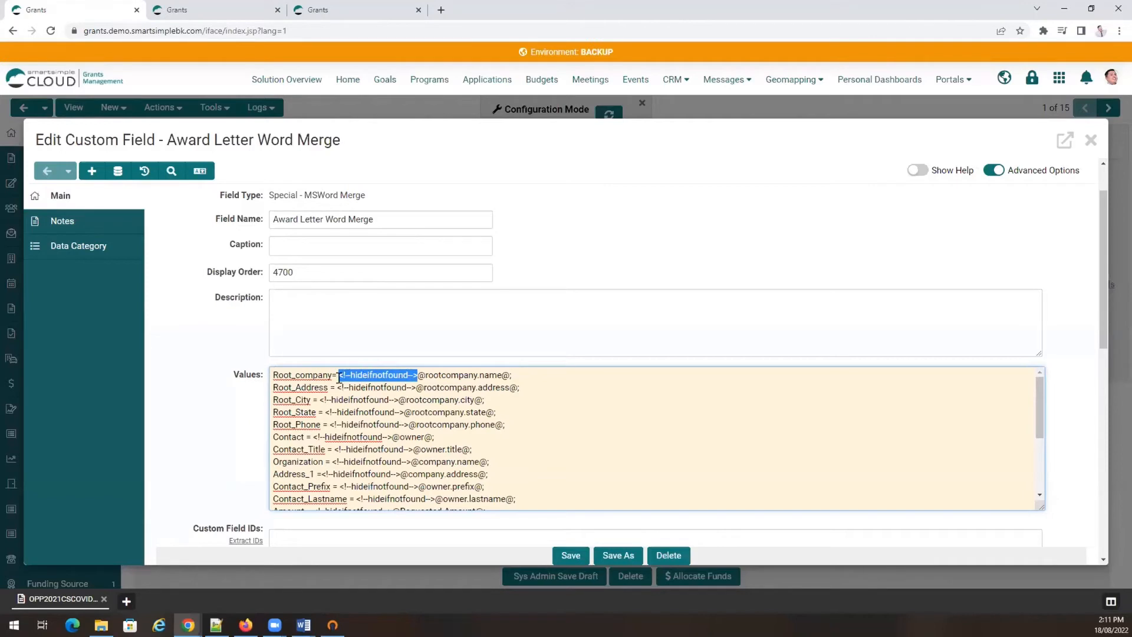
left_click(418, 372)
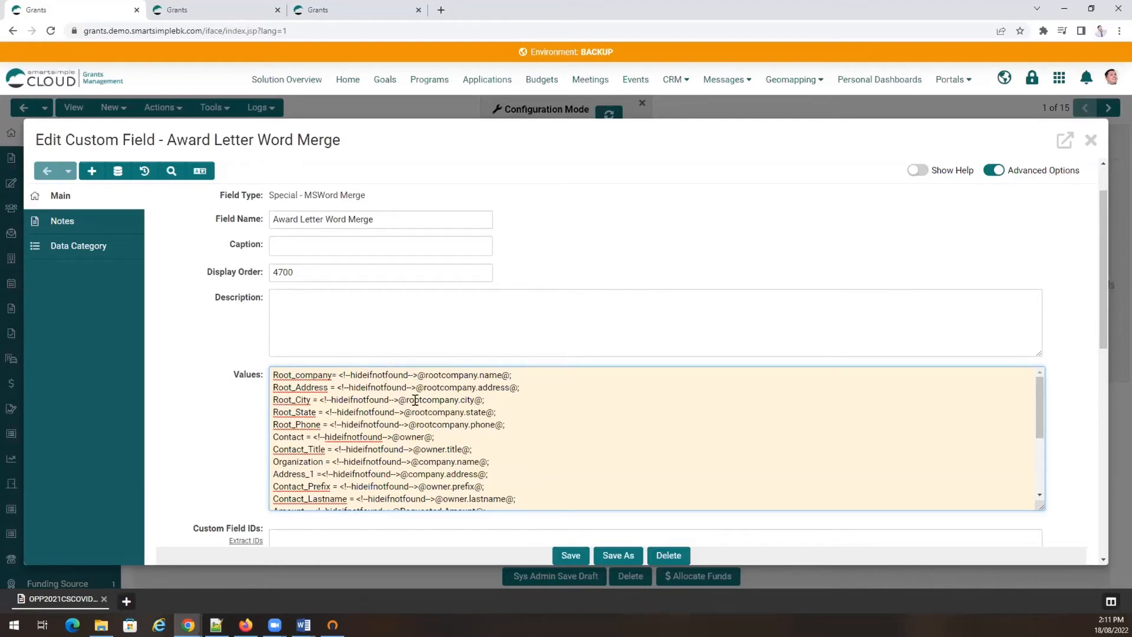
Check the SmartFolder folder type and select SmartSimple_-_General_Award_Letter_Template.doc from the Files folder as the merge template
scroll(496, 410, "down", 8)
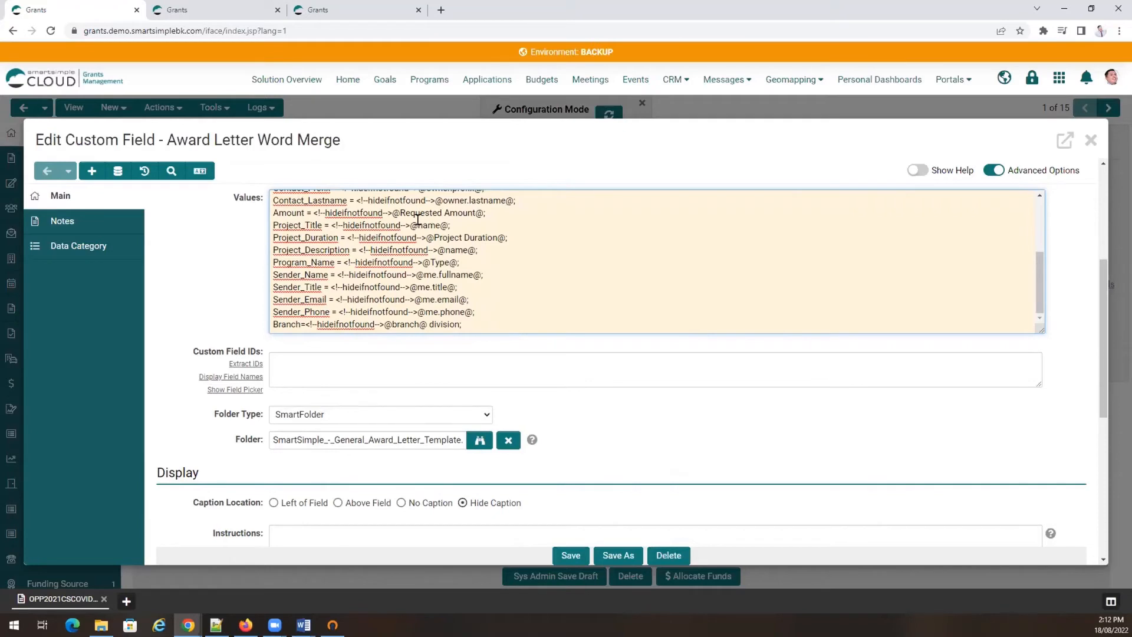
scroll(353, 250, "down", 1)
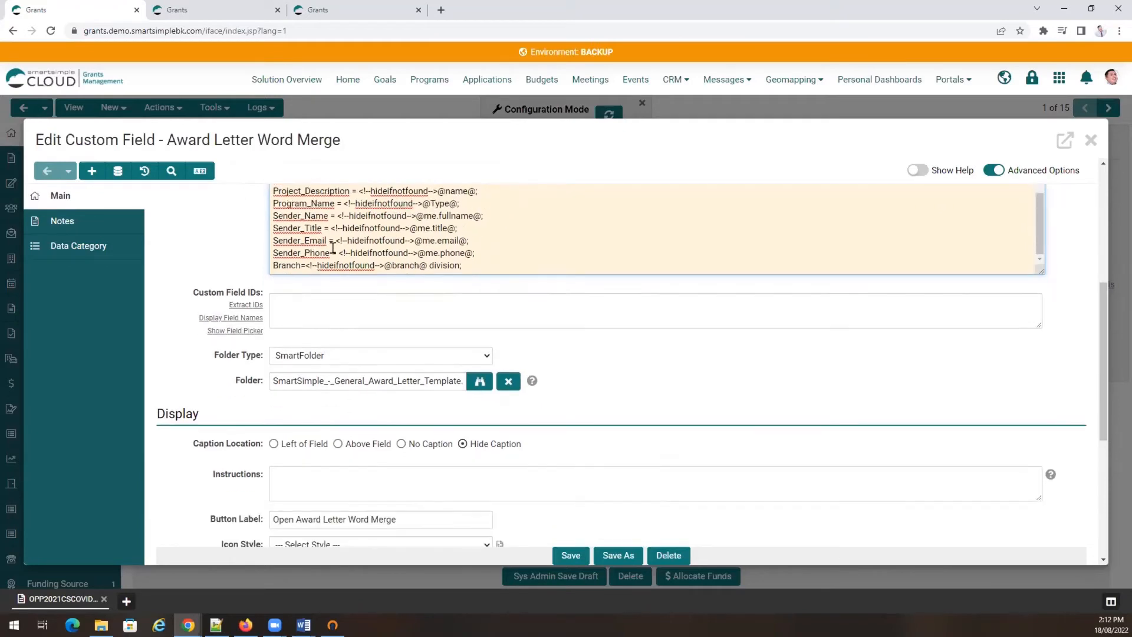
double_click(218, 354)
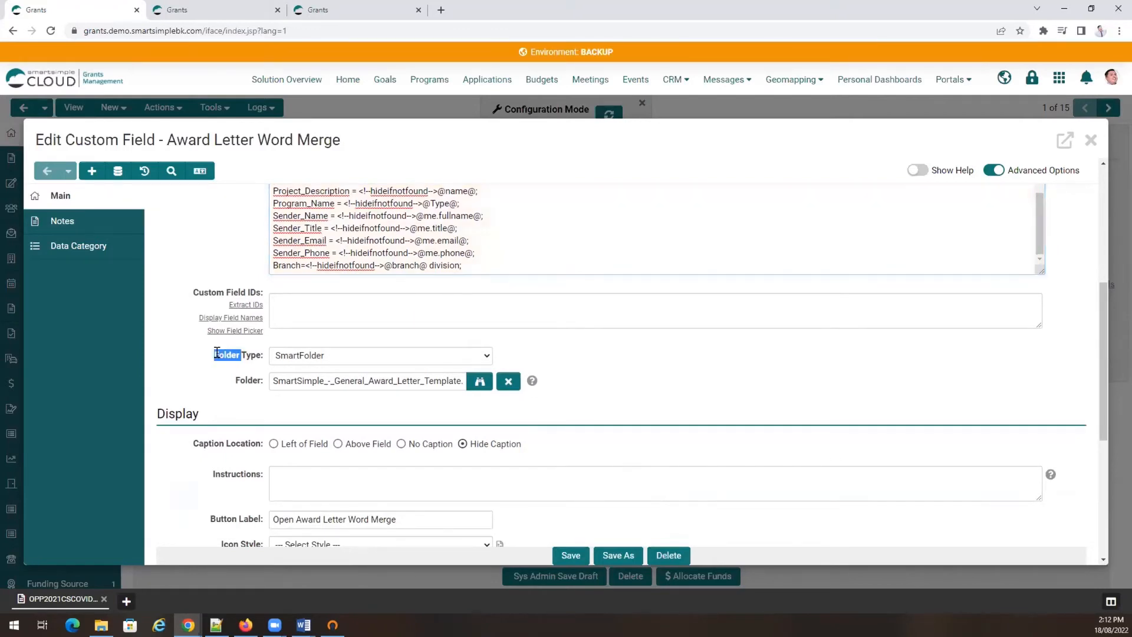
left_click(295, 356)
left_click(295, 357)
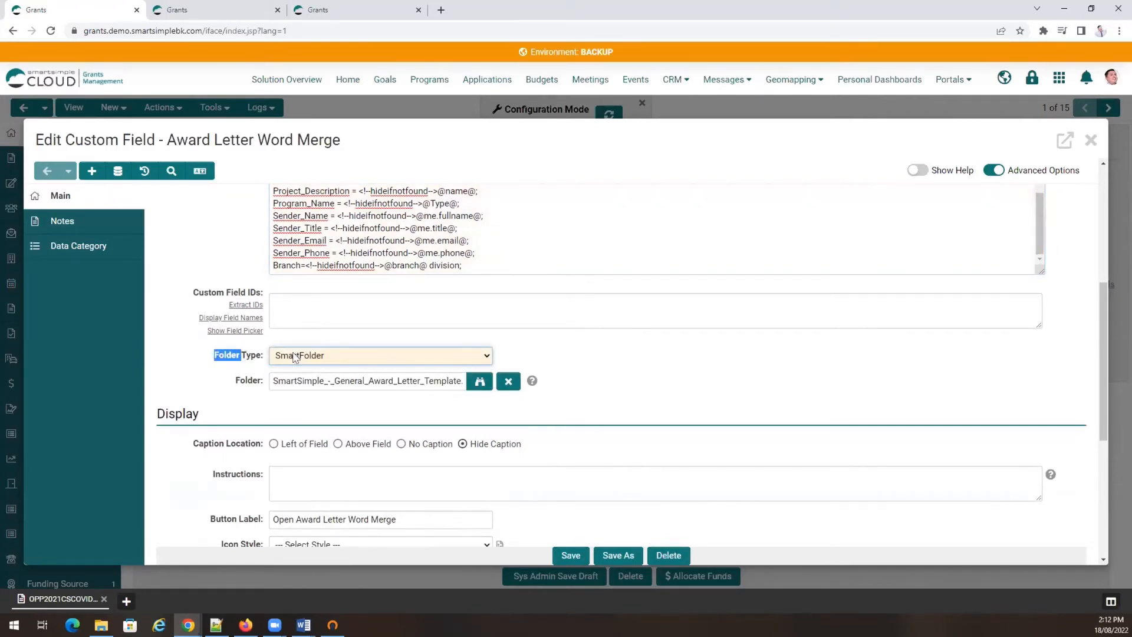
left_click(348, 380)
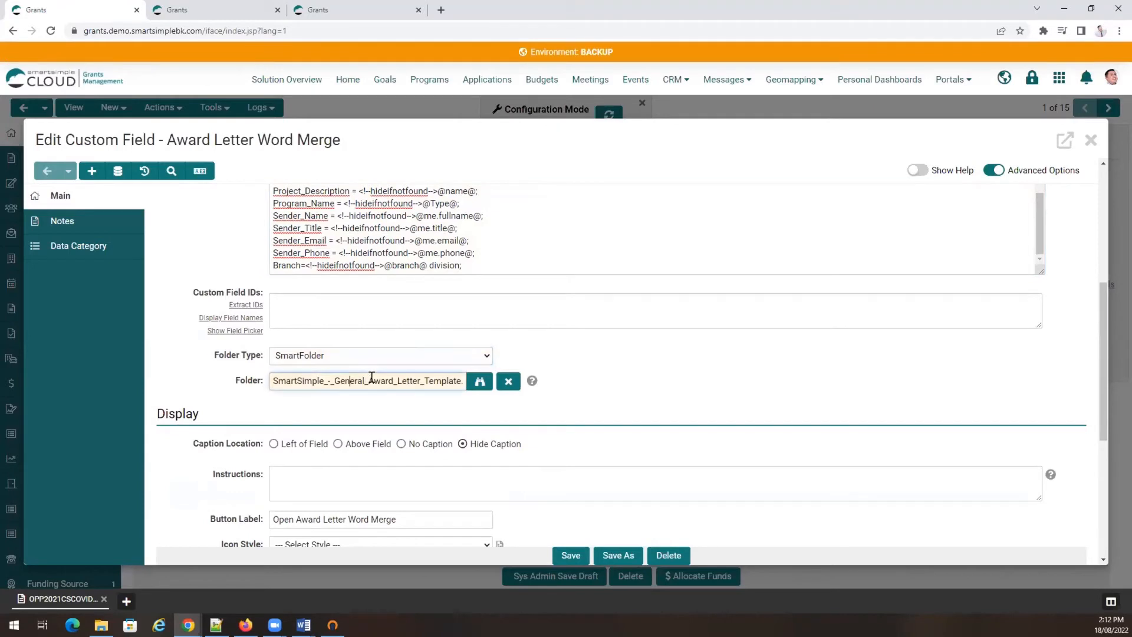
left_click(479, 382)
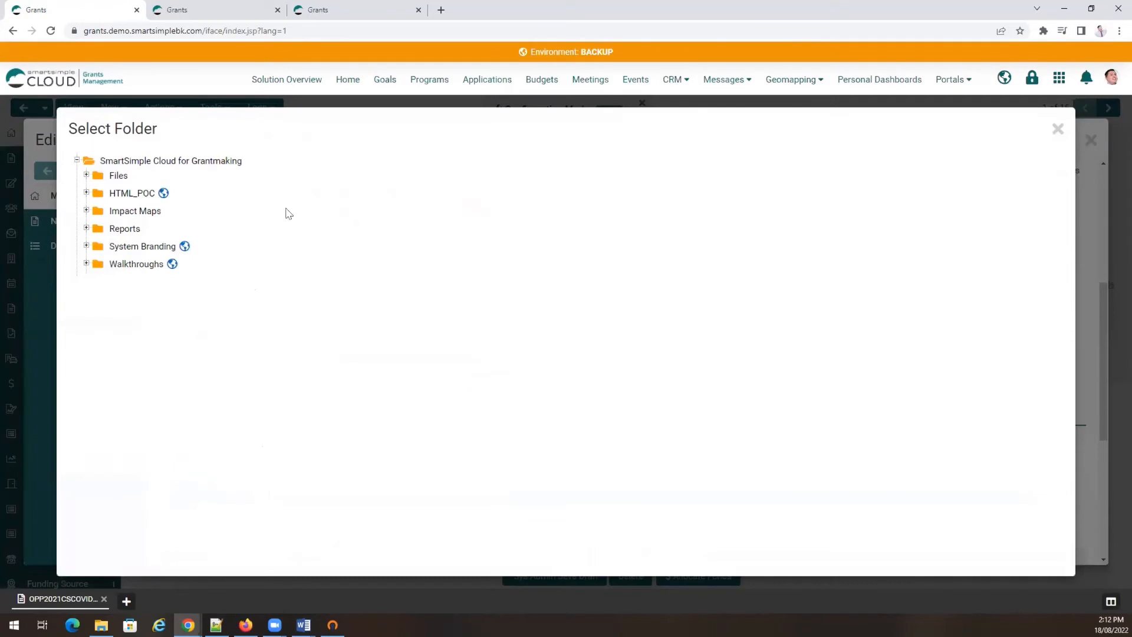
left_click(86, 176)
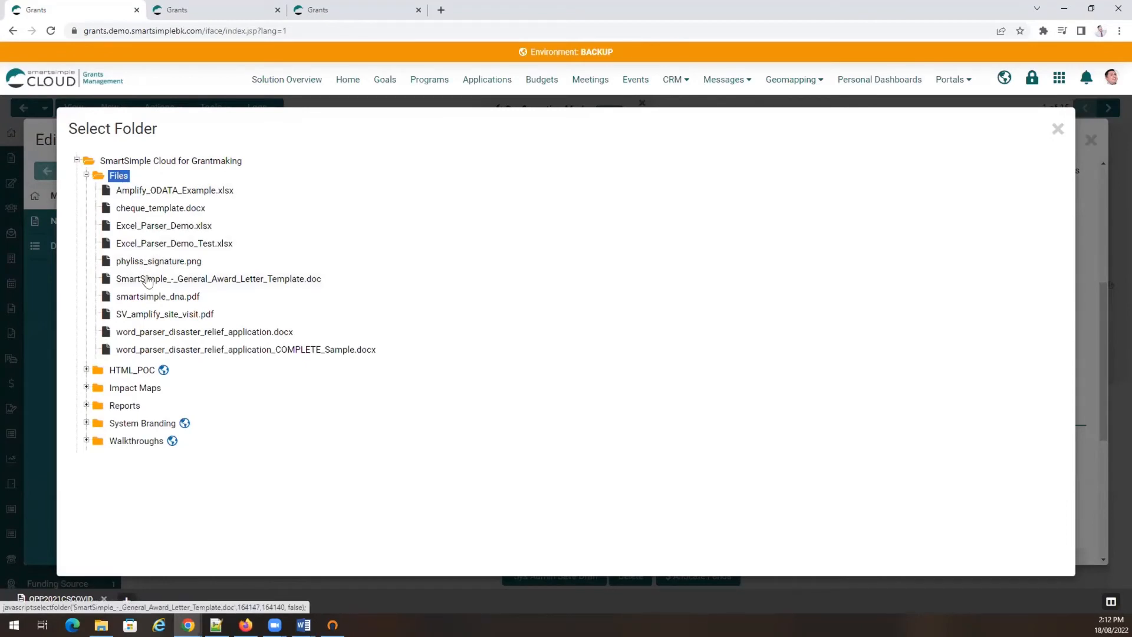
left_click(267, 280)
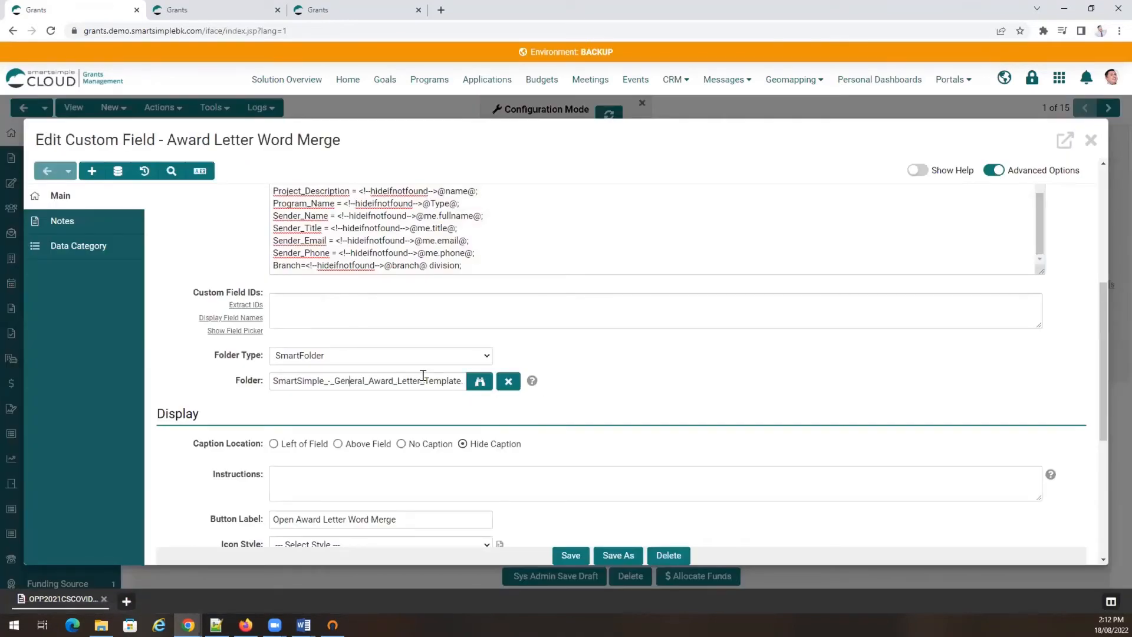
Review the Word merge field's button label along with its display and document settings
scroll(596, 364, "down", 3)
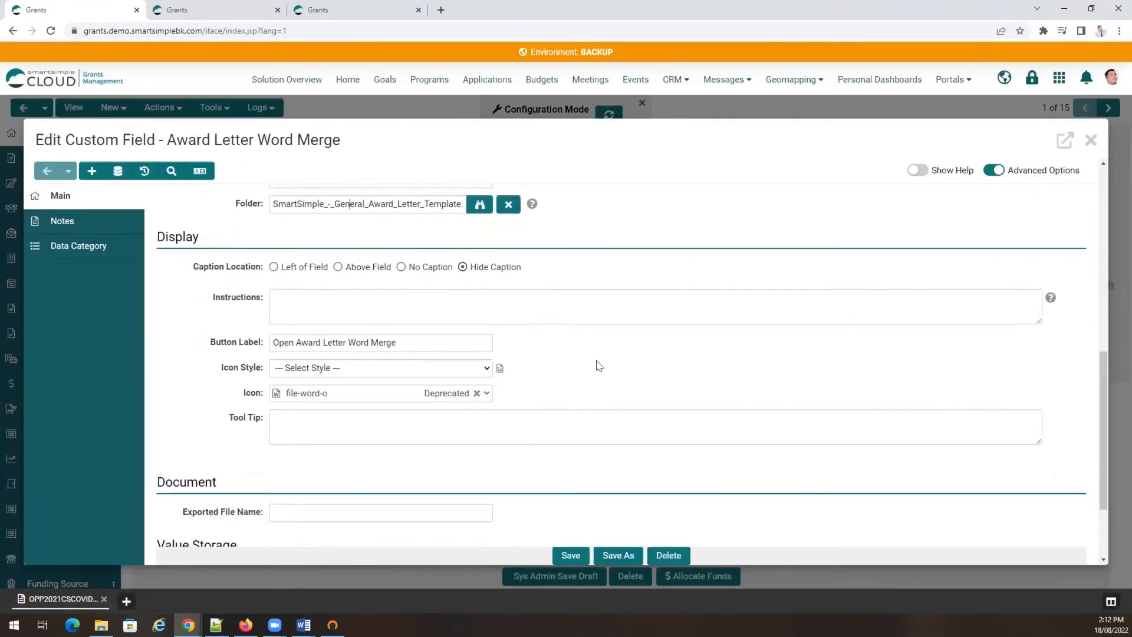
triple_click(299, 340)
left_click(568, 344)
scroll(568, 347, "down", 2)
scroll(563, 351, "up", 7)
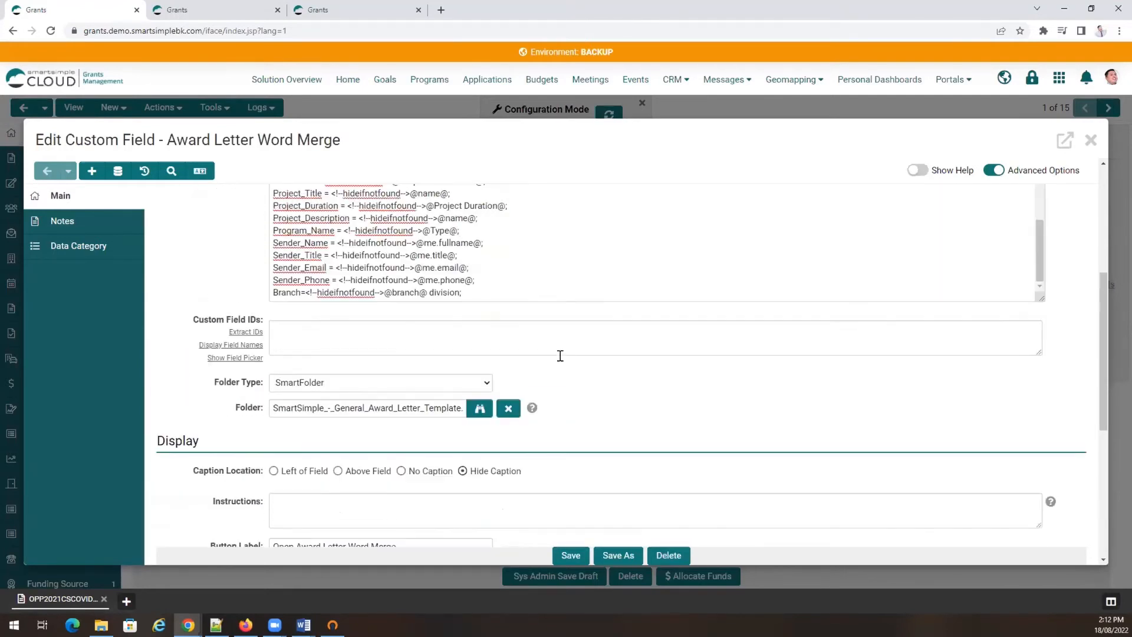
scroll(542, 324, "up", 8)
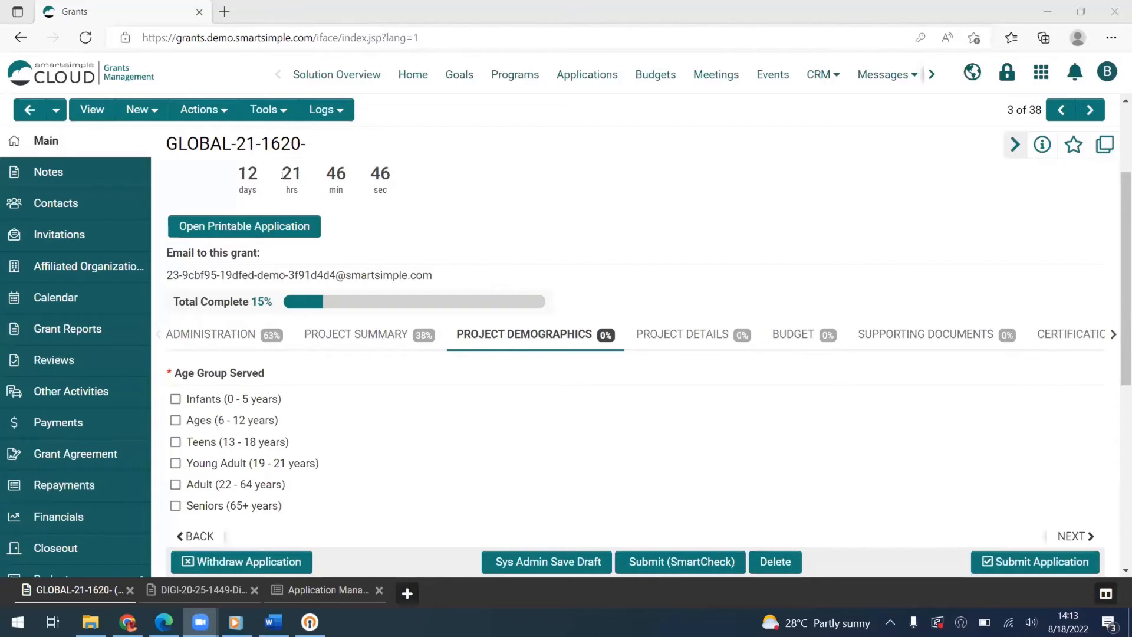
In the application's Project Demographics section, turn on Configuration Mode and open the settings of the Age Group Served field
scroll(283, 176, "down", 1)
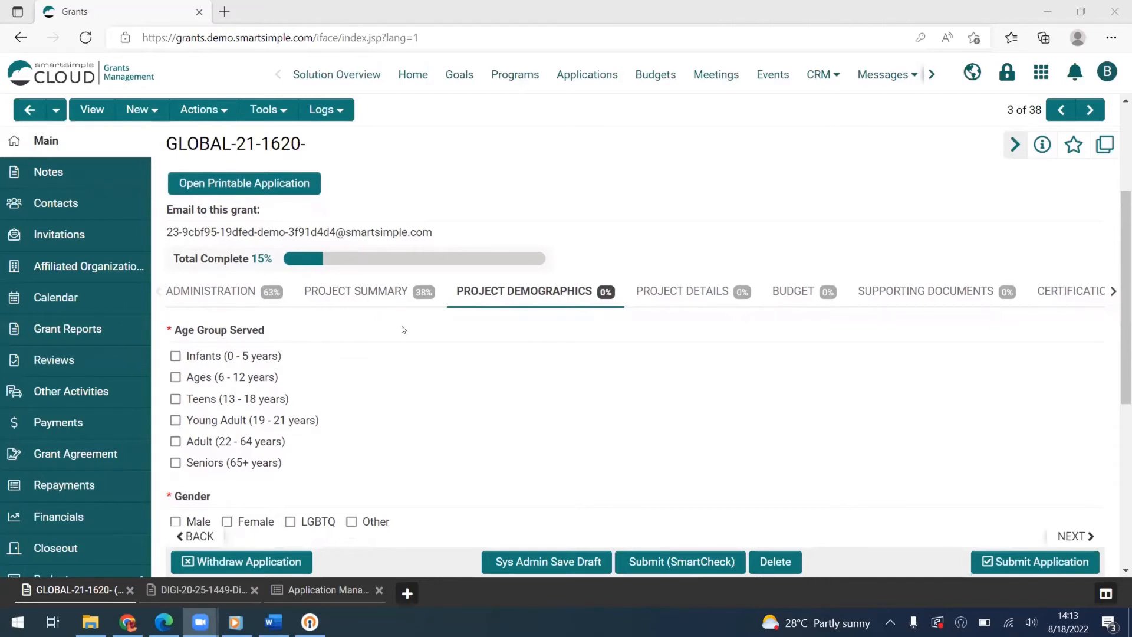
scroll(404, 329, "down", 1)
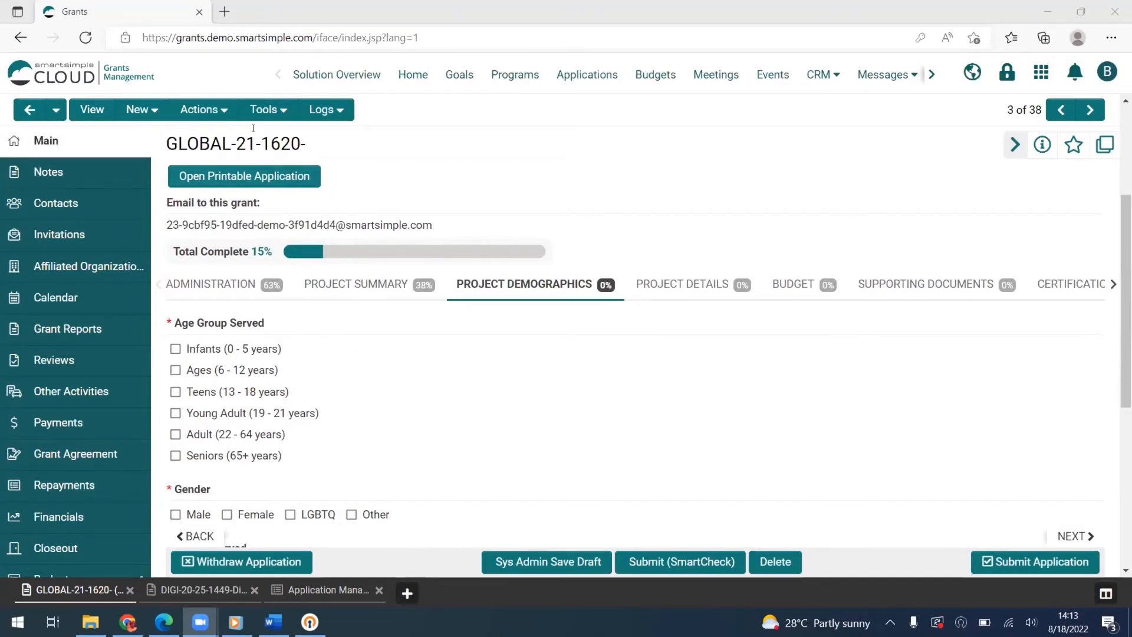
left_click(264, 111)
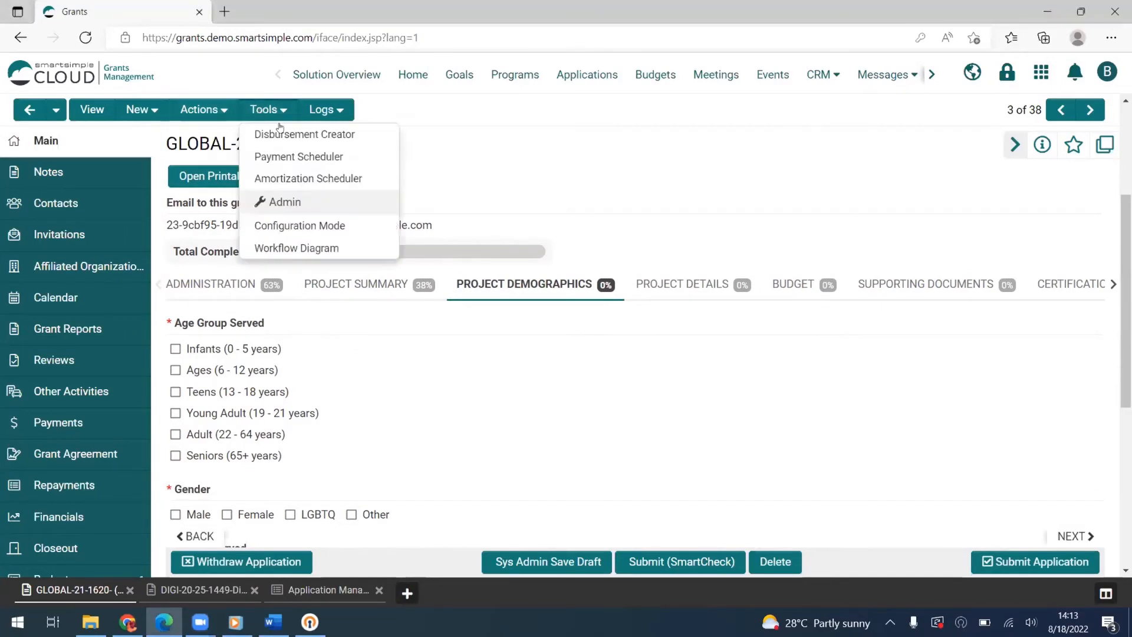
left_click(305, 227)
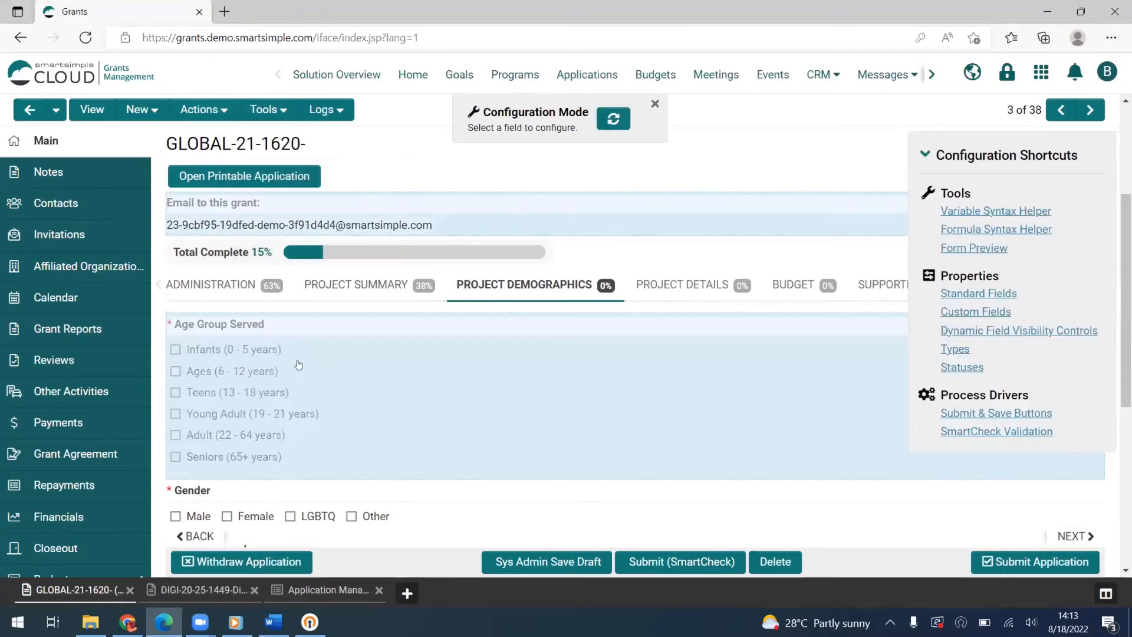
left_click(298, 364)
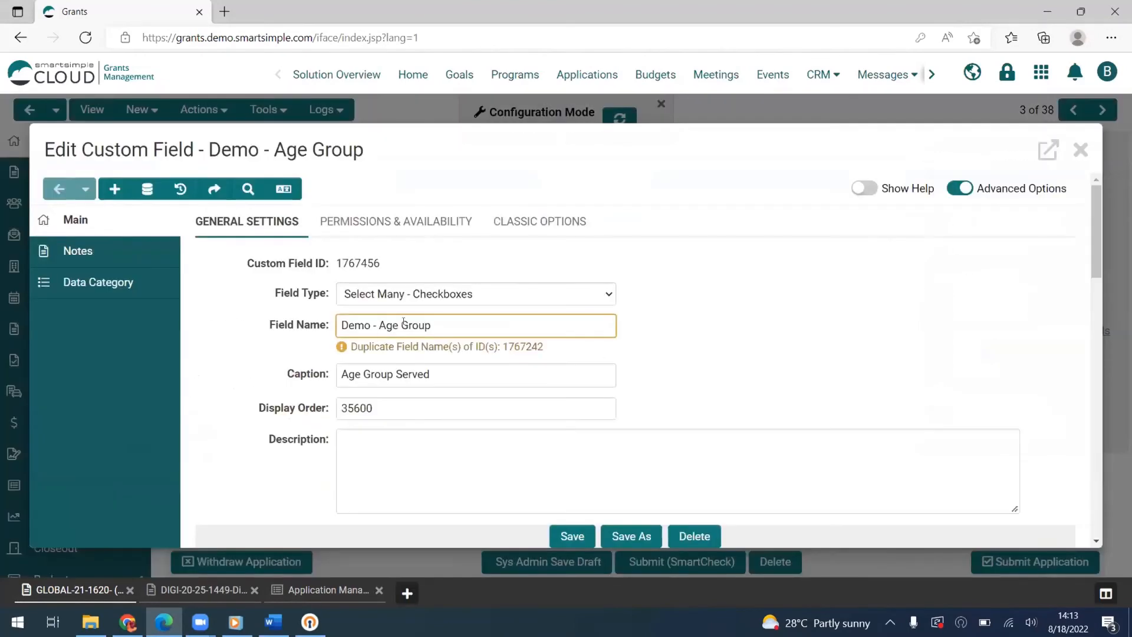
Examine the Demo - Age Group field's predefined options and its display, column, SmartField and validation settings
scroll(396, 366, "down", 2)
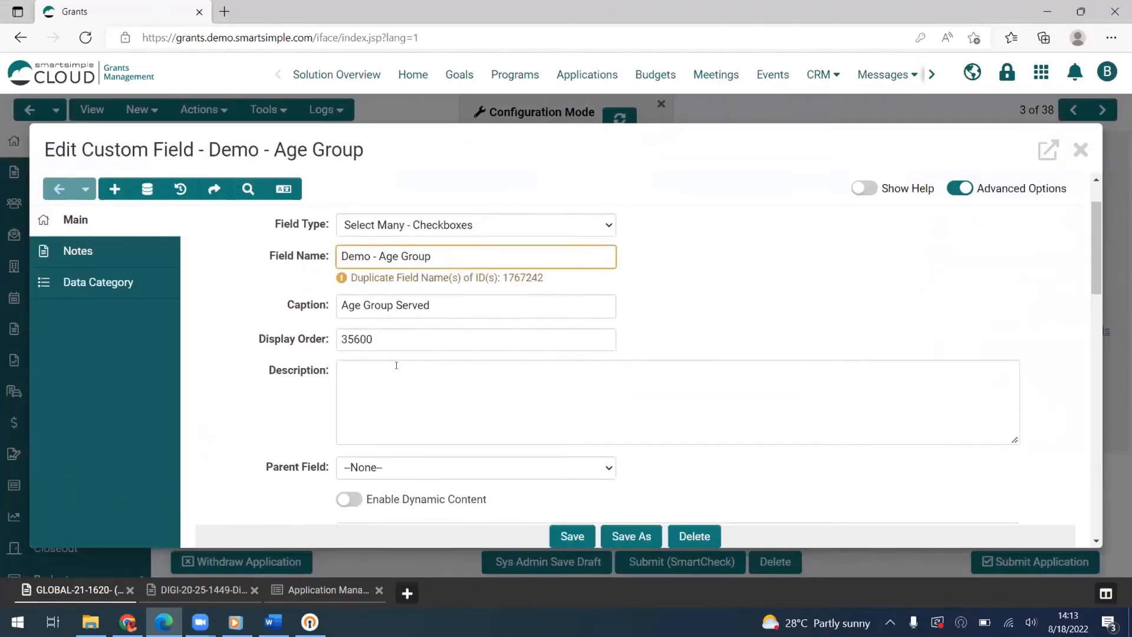
scroll(396, 373, "down", 3)
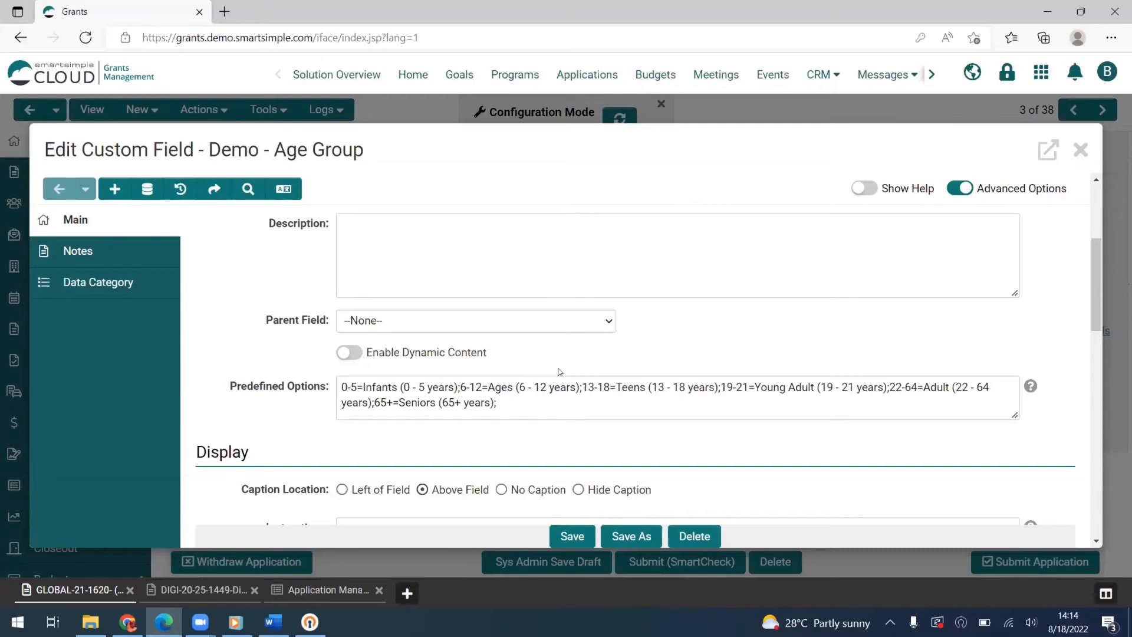
scroll(493, 381, "down", 1)
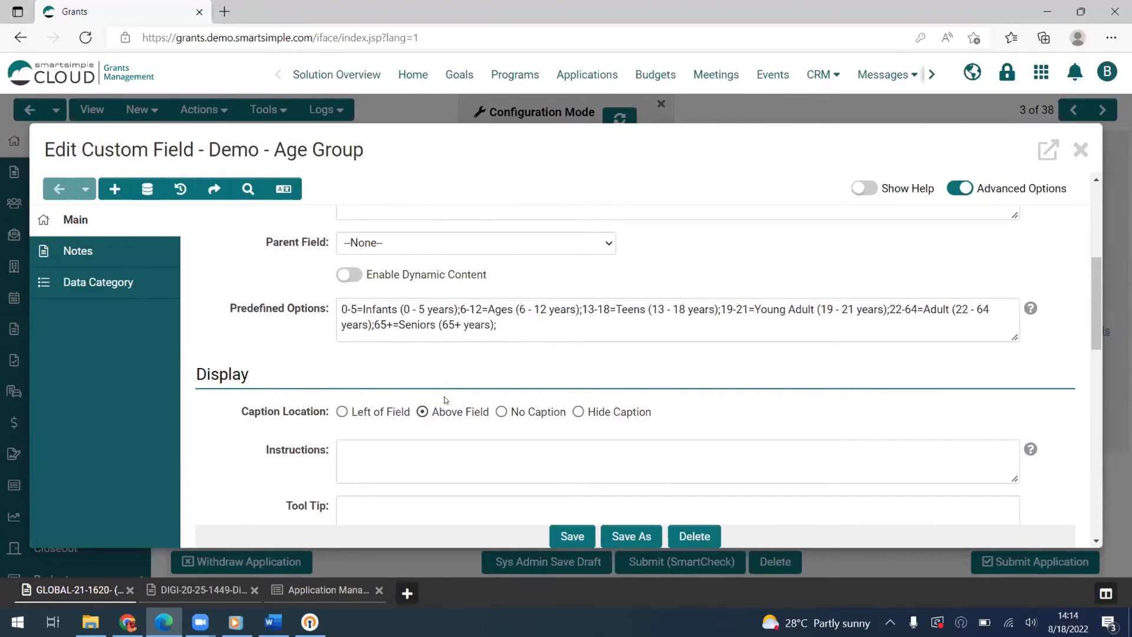
scroll(445, 400, "down", 2)
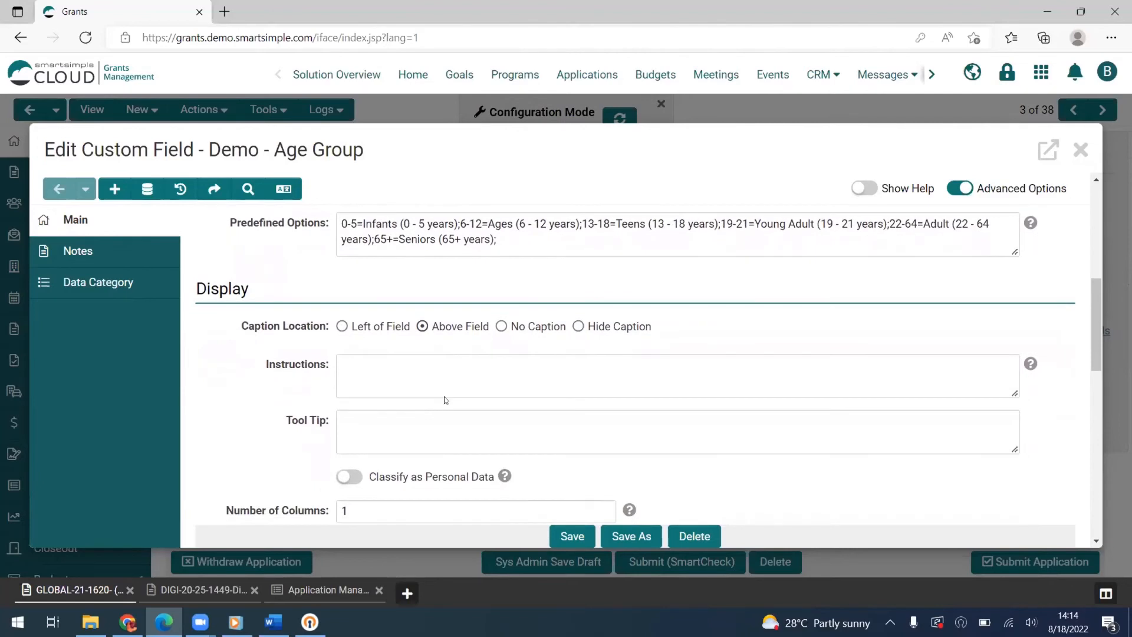
scroll(445, 400, "down", 2)
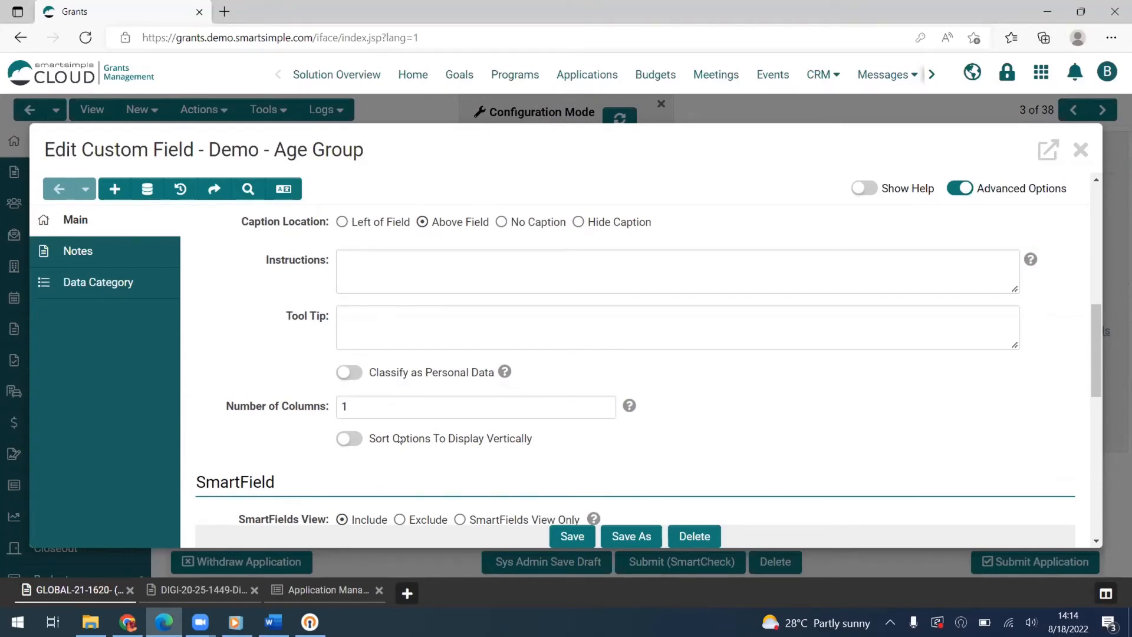
scroll(400, 439, "down", 3)
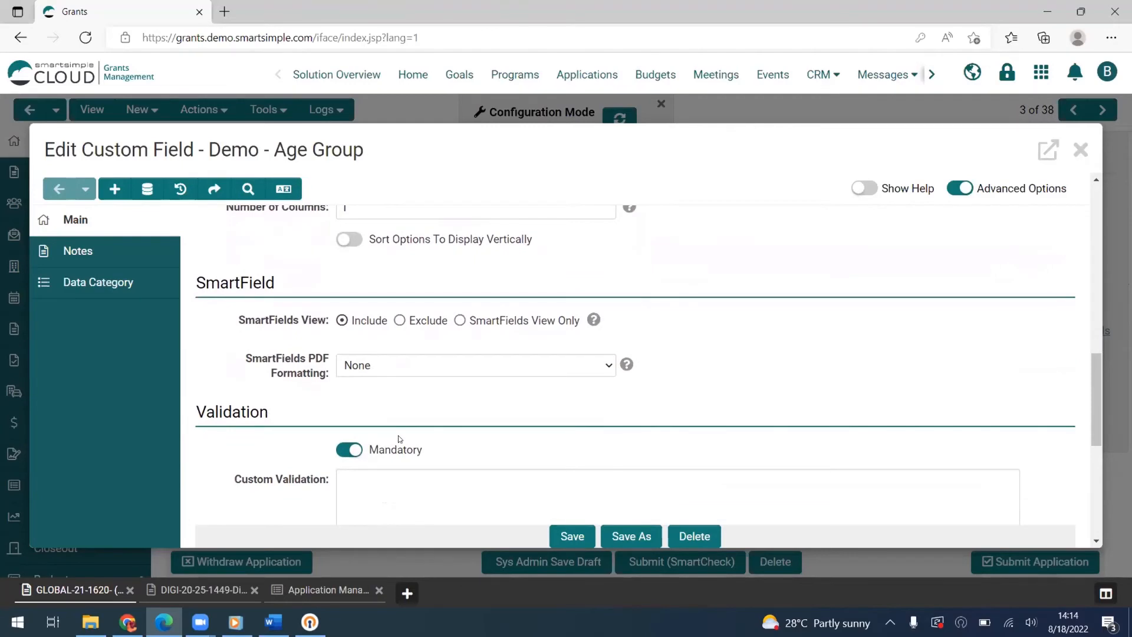
Check the Demo - Age Group field's validation, feature and value storage settings, and close its configuration
scroll(398, 439, "down", 3)
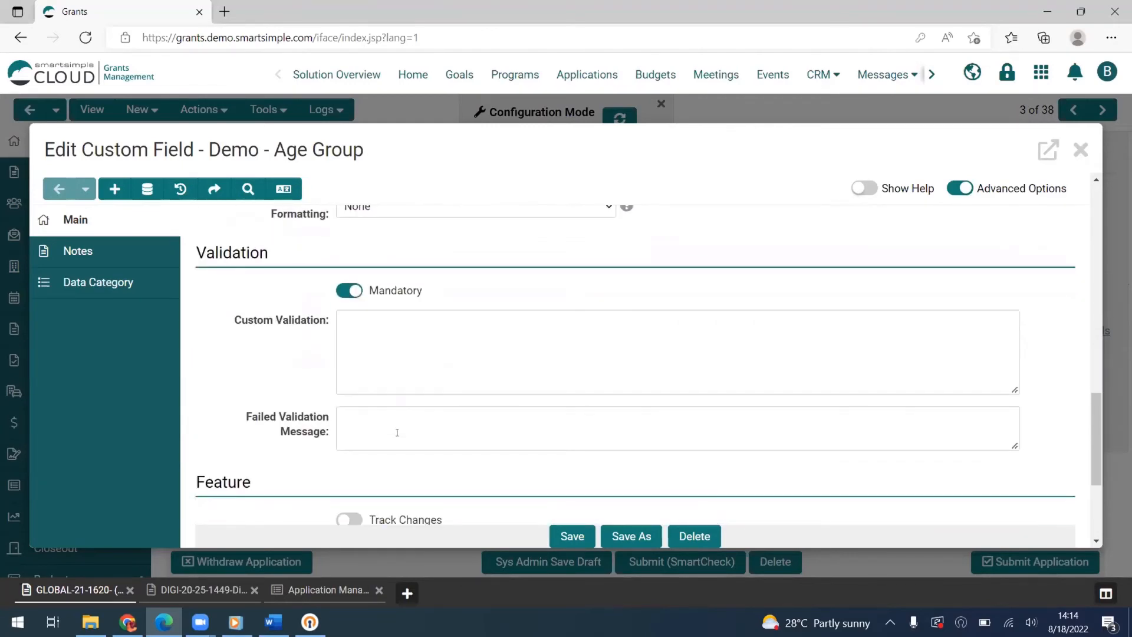
scroll(398, 436, "down", 3)
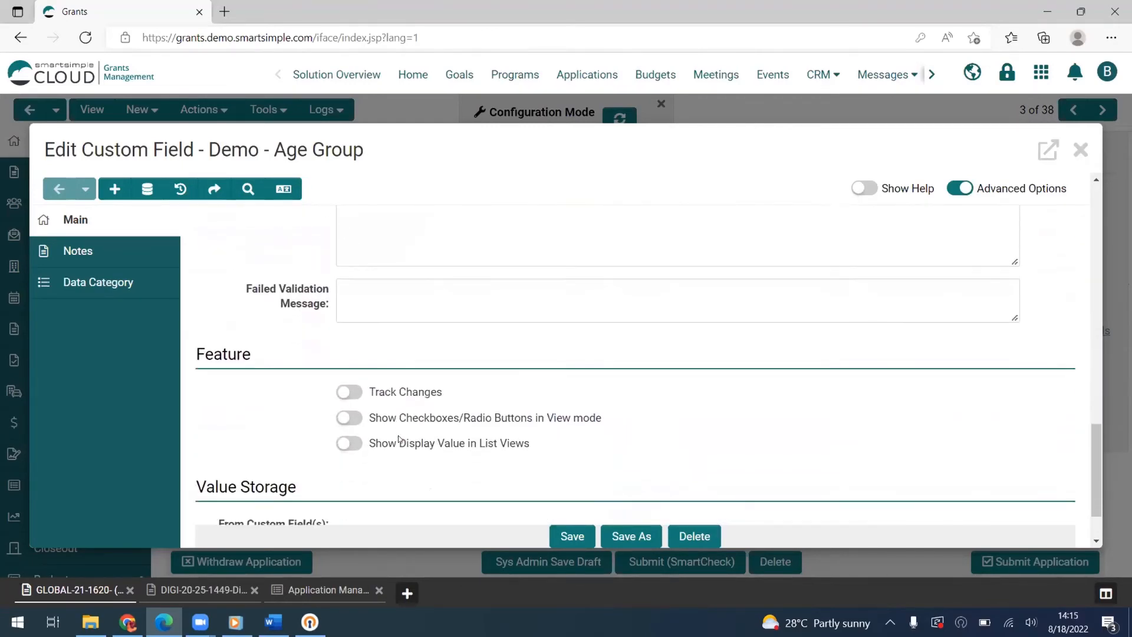
scroll(399, 439, "down", 1)
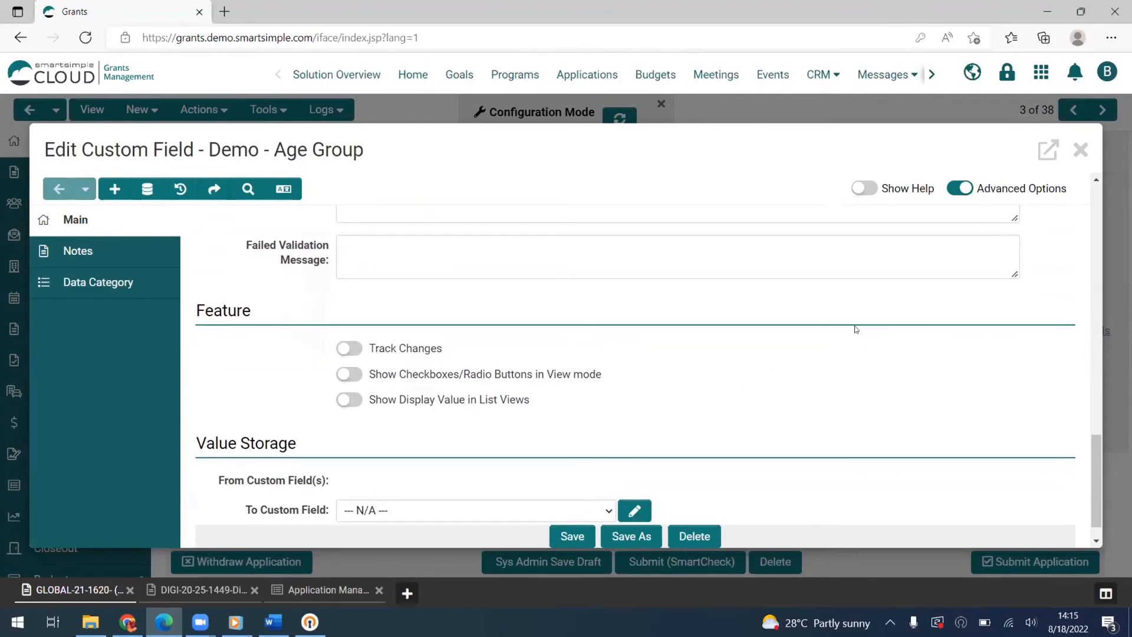
left_click(1081, 150)
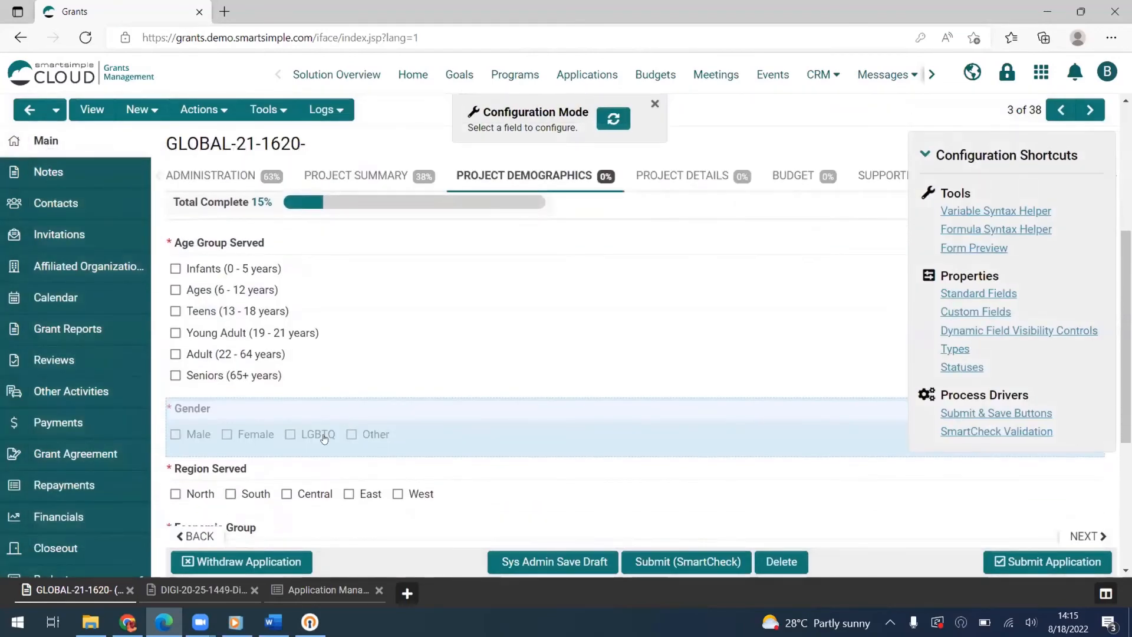
Open the Gender field's configuration, examine its predefined options, caption location and number of columns, and close it
left_click(323, 438)
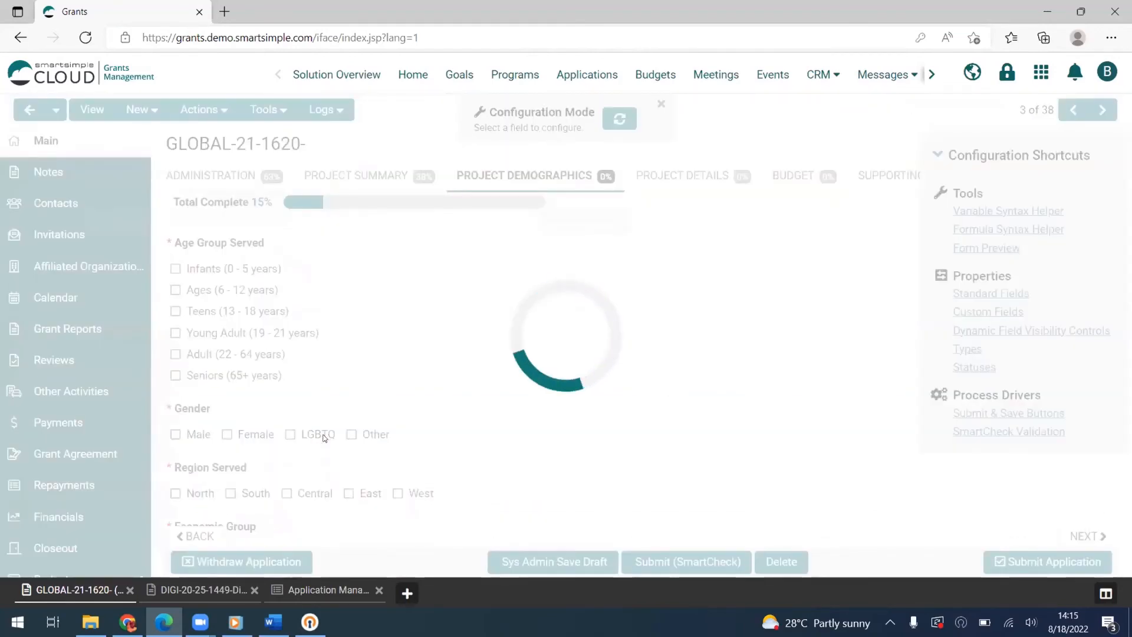
scroll(384, 428, "down", 3)
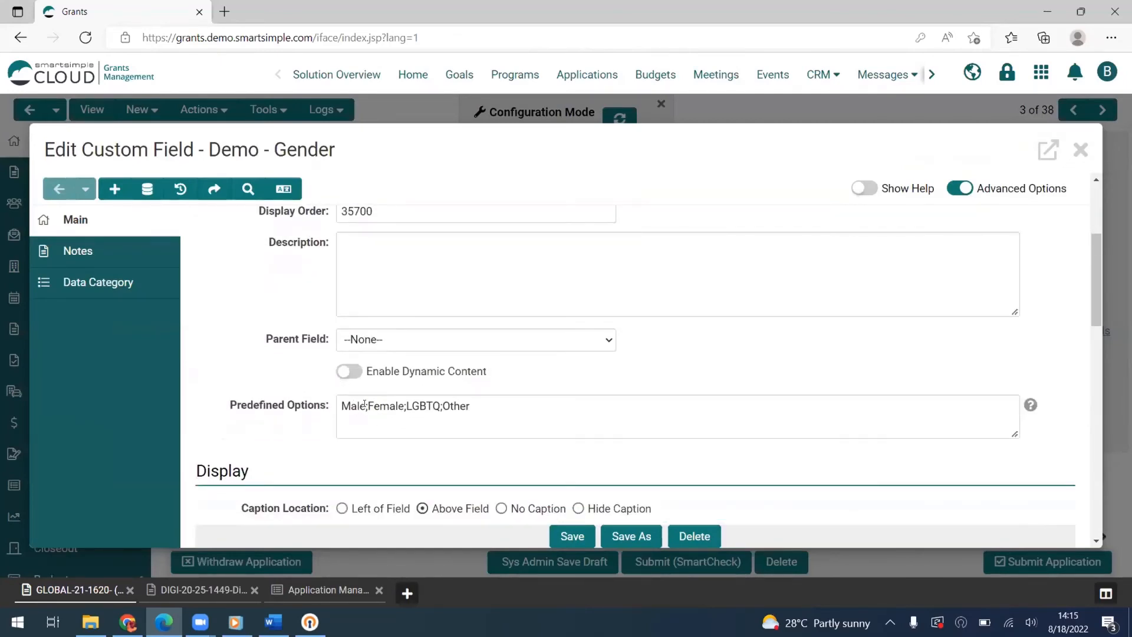
scroll(413, 425, "down", 3)
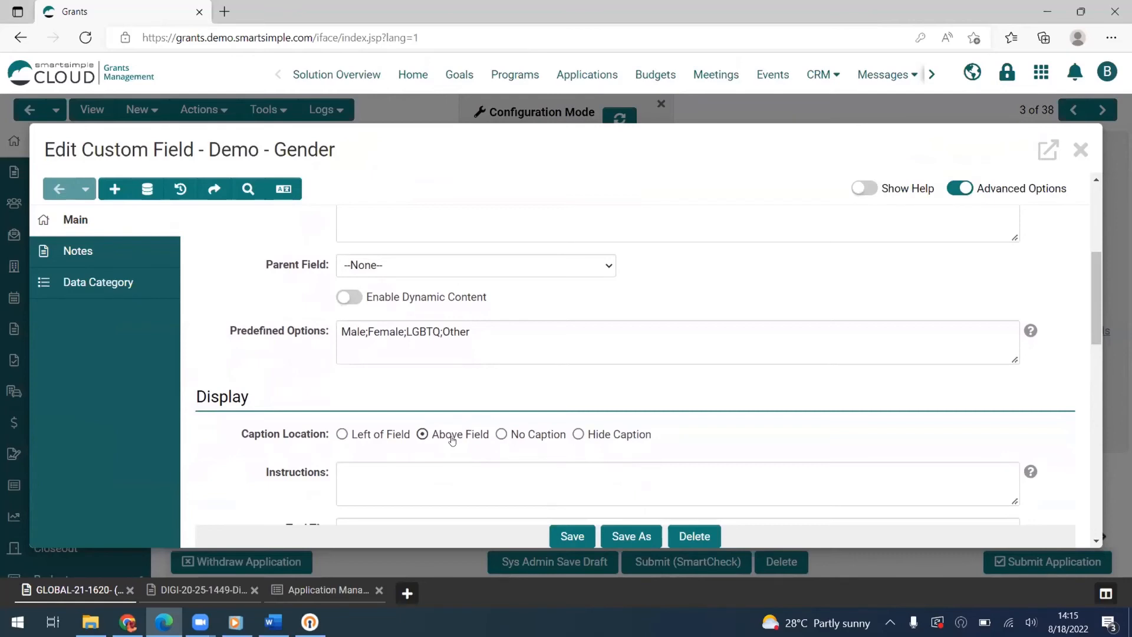
scroll(452, 439, "down", 8)
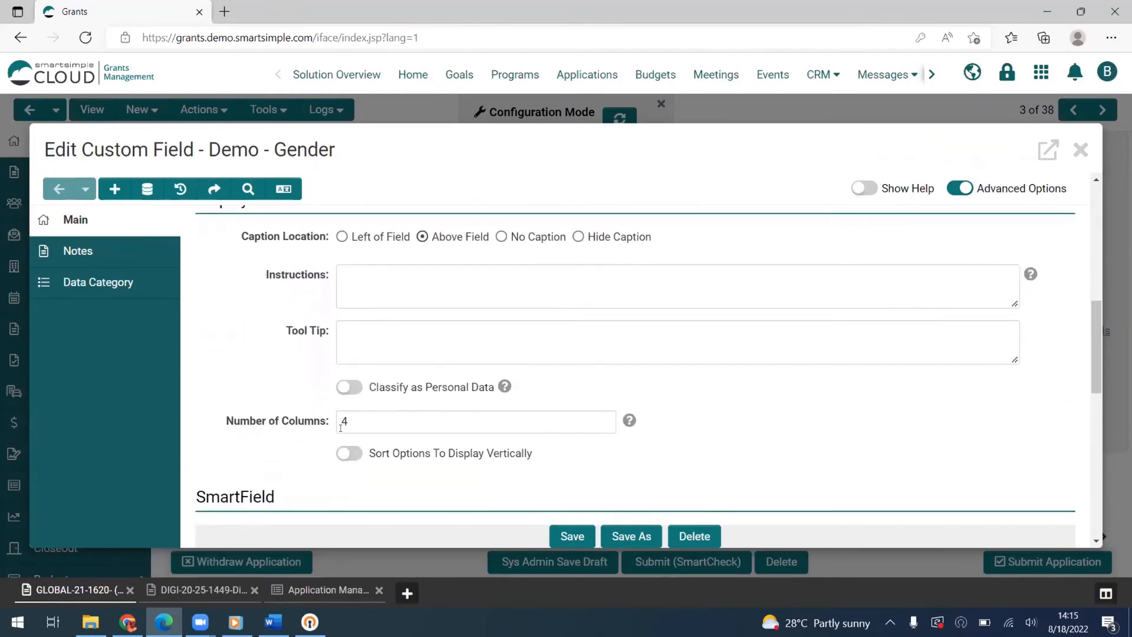
left_click(1081, 149)
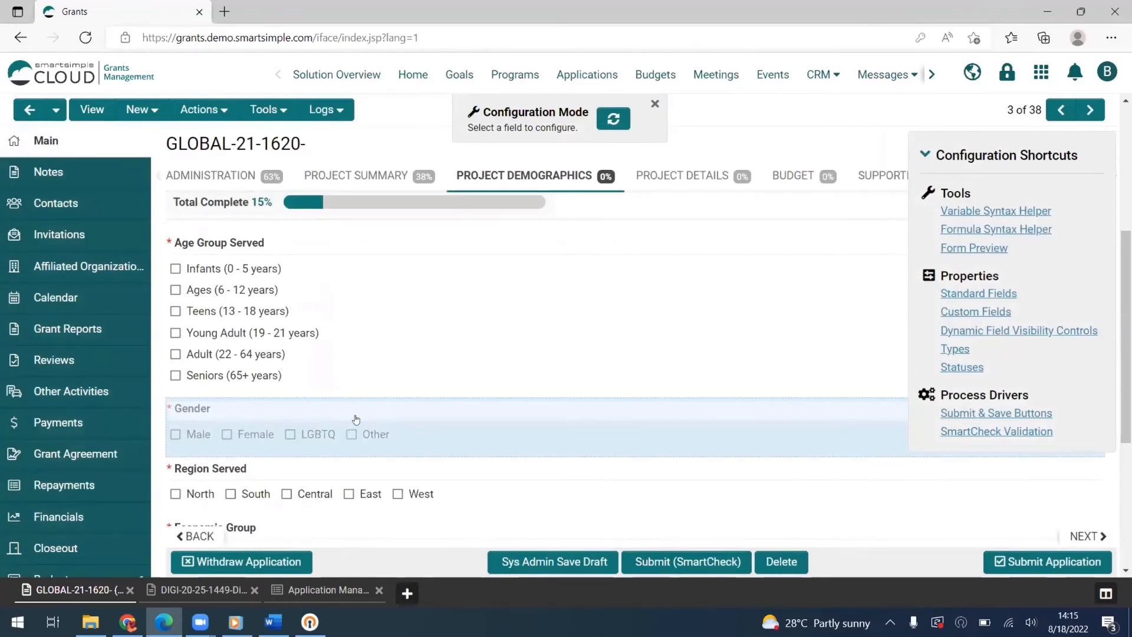
Open the Ethnicity Served field's configuration, review its predefined options, column count and option sorting, and close it
scroll(422, 419, "down", 3)
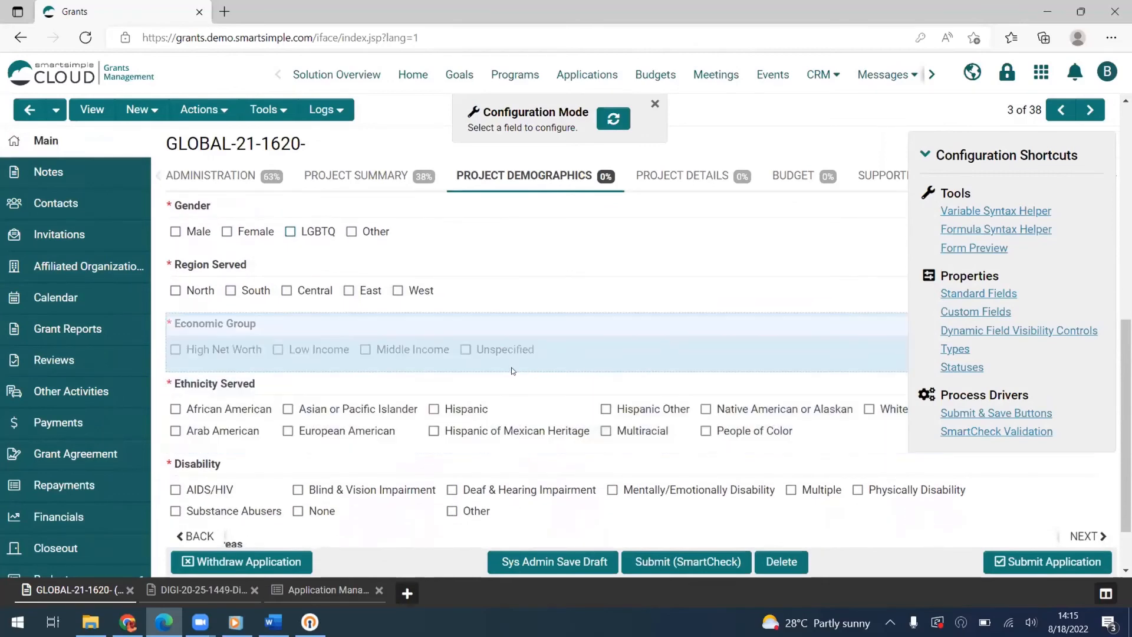
left_click(324, 401)
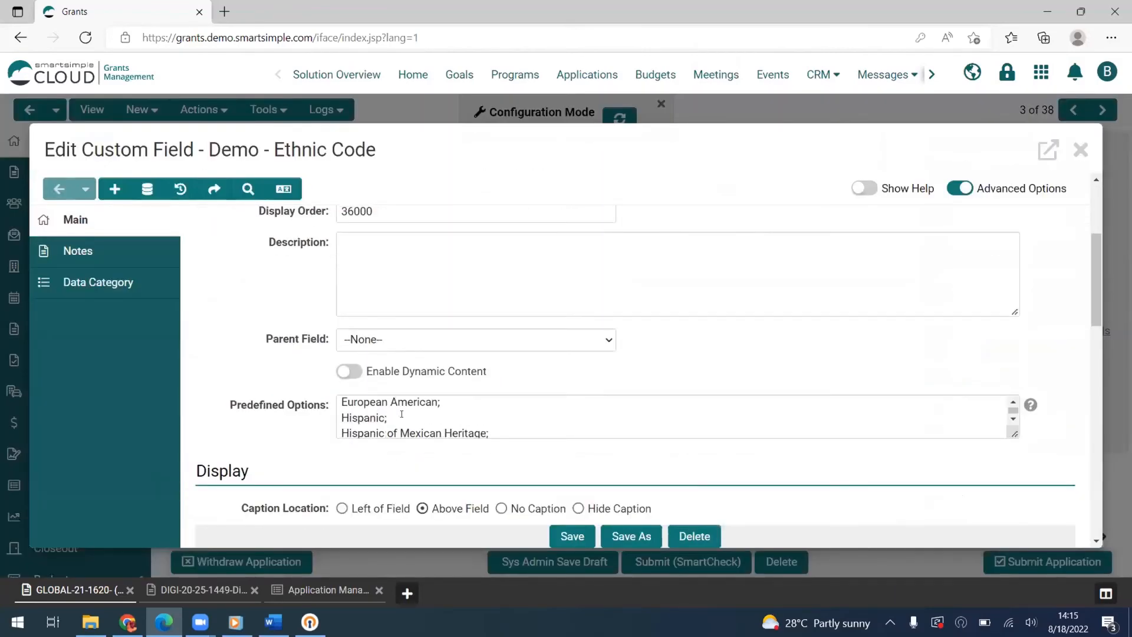
scroll(422, 413, "down", 8)
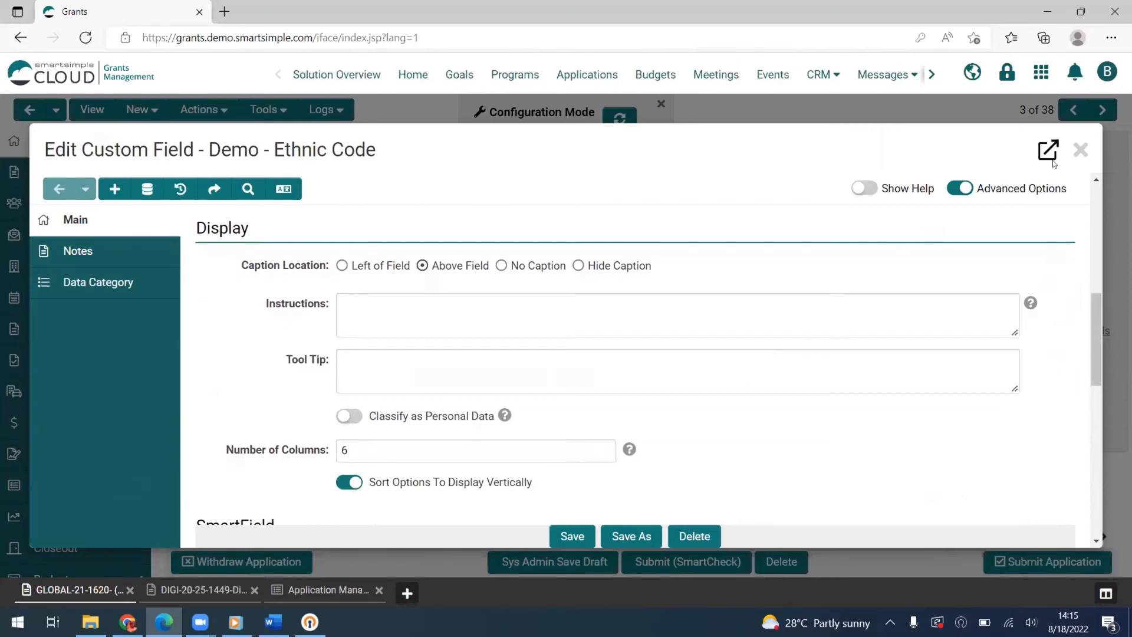
left_click(1075, 150)
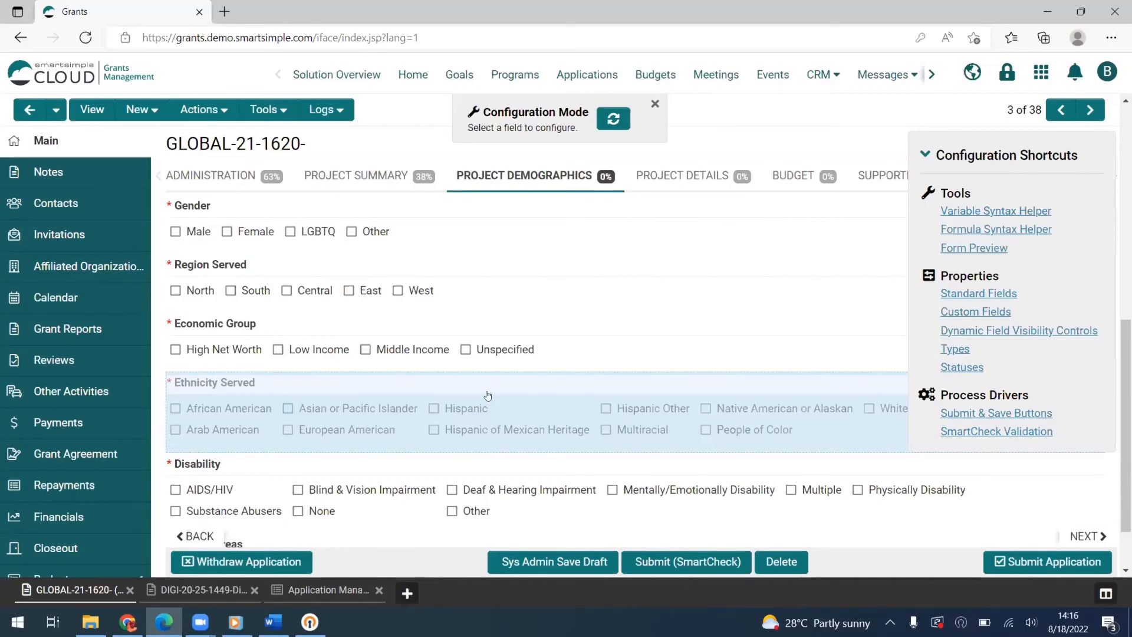
Turn off Sort Options To Display Vertically for the Ethnicity Served field and save the change
left_click(430, 397)
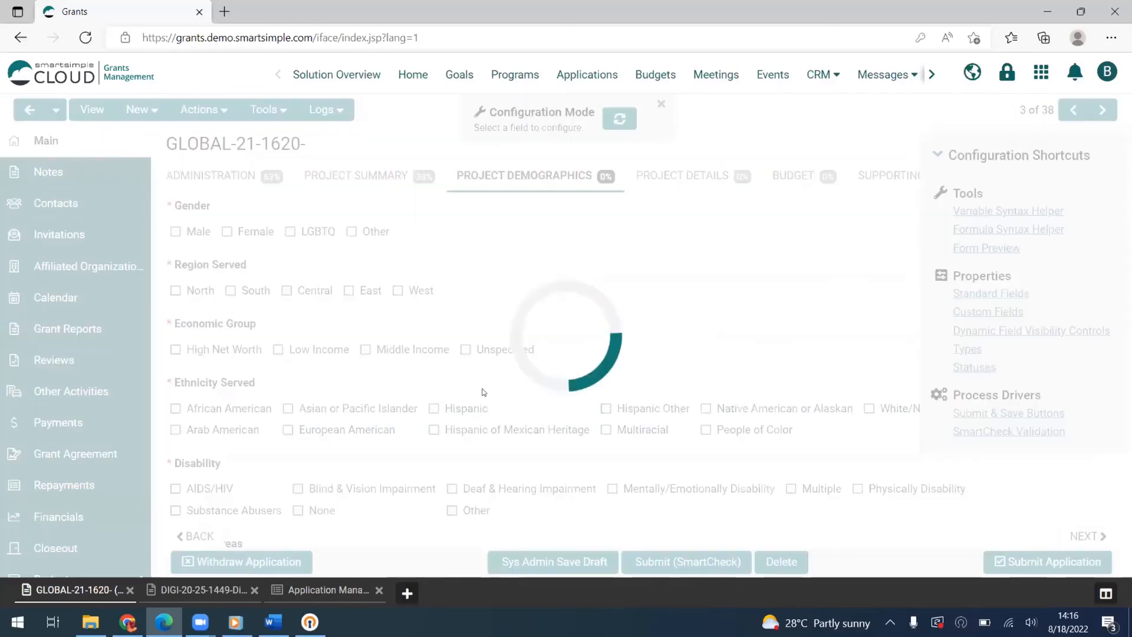
scroll(362, 419, "down", 5)
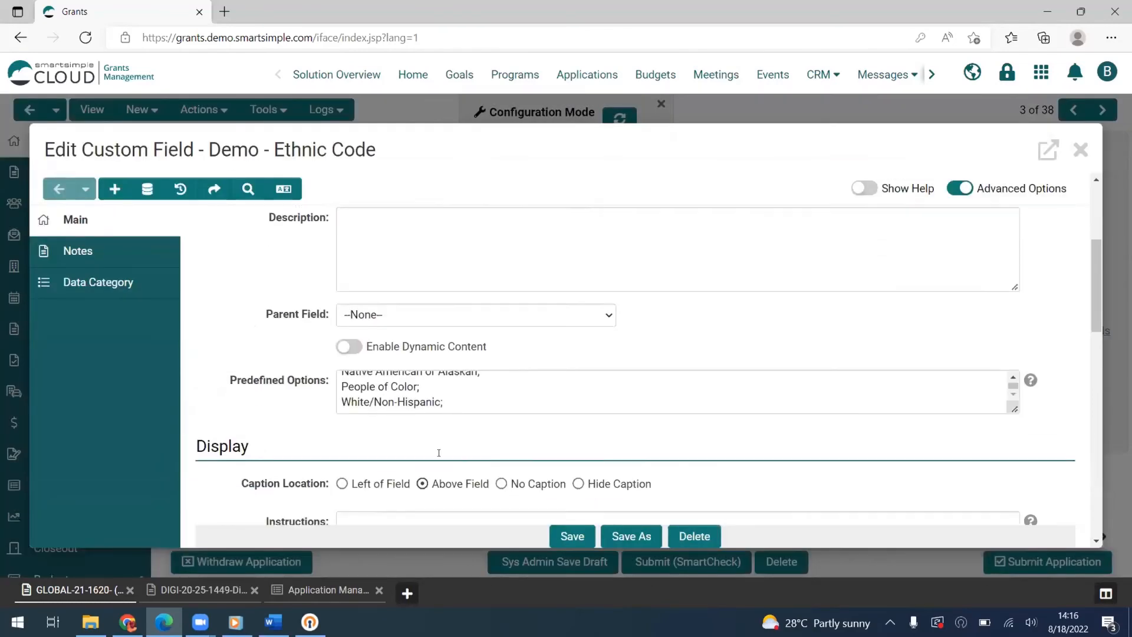
left_click(350, 382)
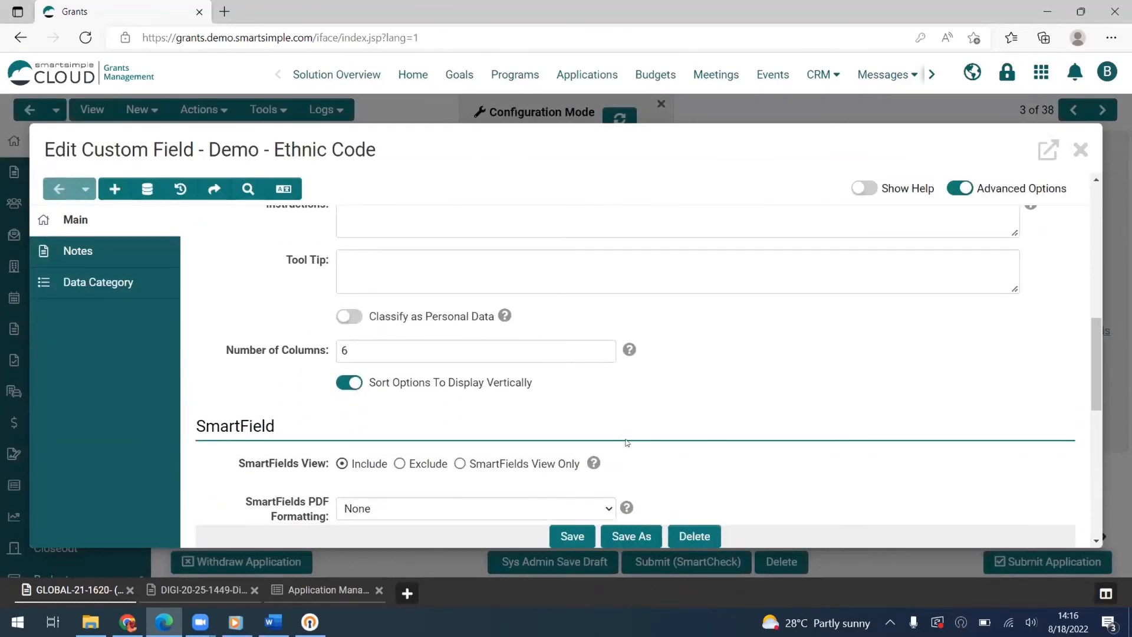
left_click(576, 534)
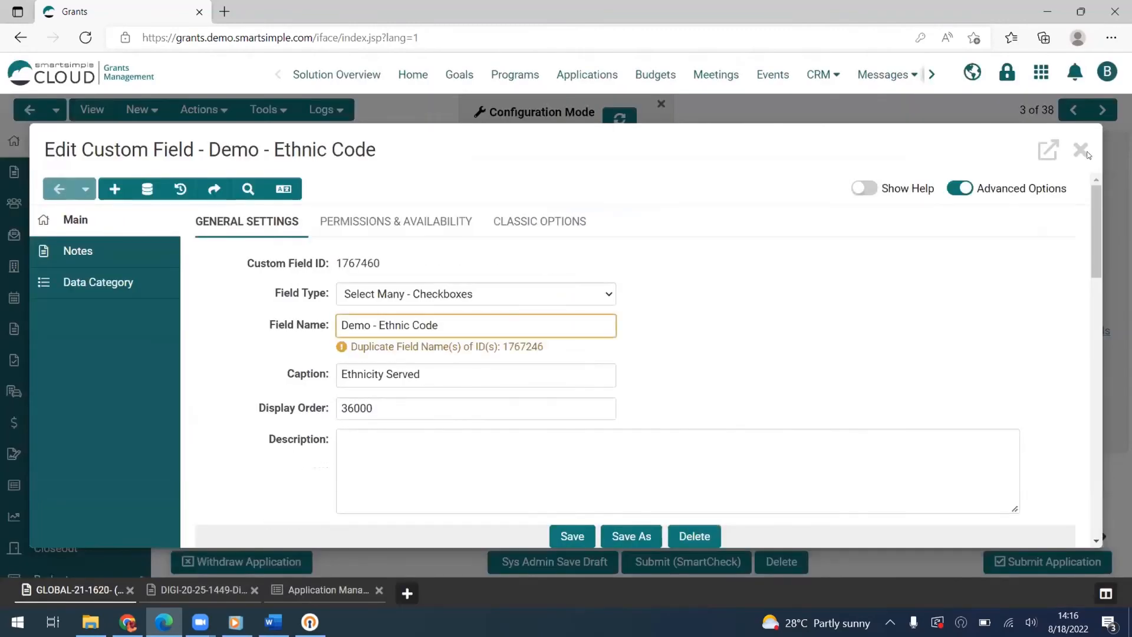
left_click(1082, 150)
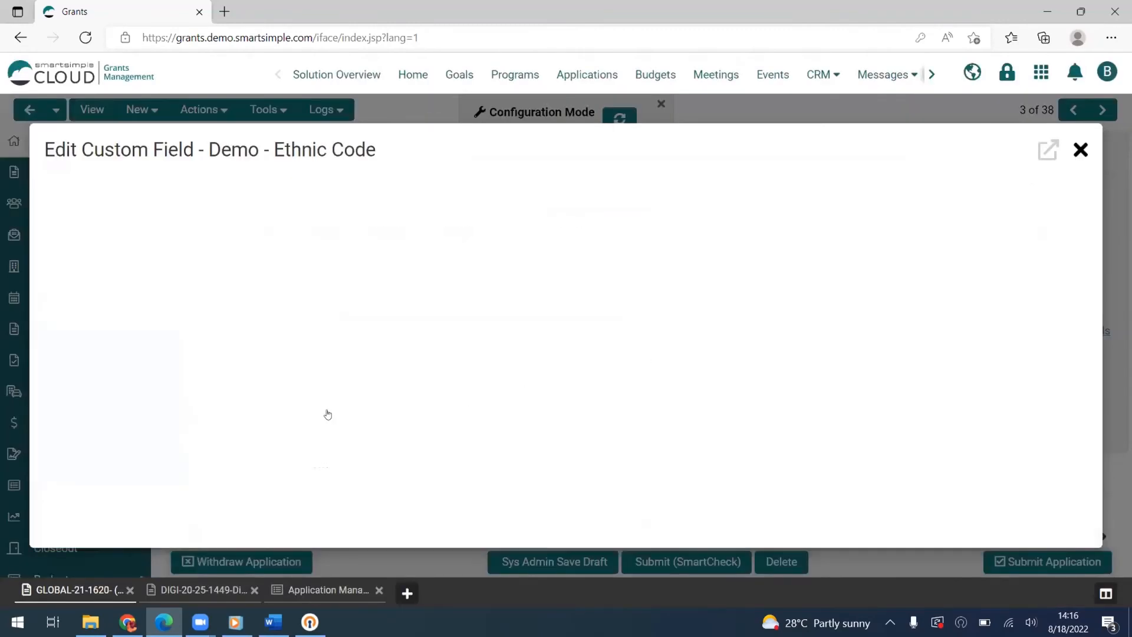
Refresh the application's frame and check the order of the Ethnicity Served checkboxes in Project Demographics
right_click(734, 241)
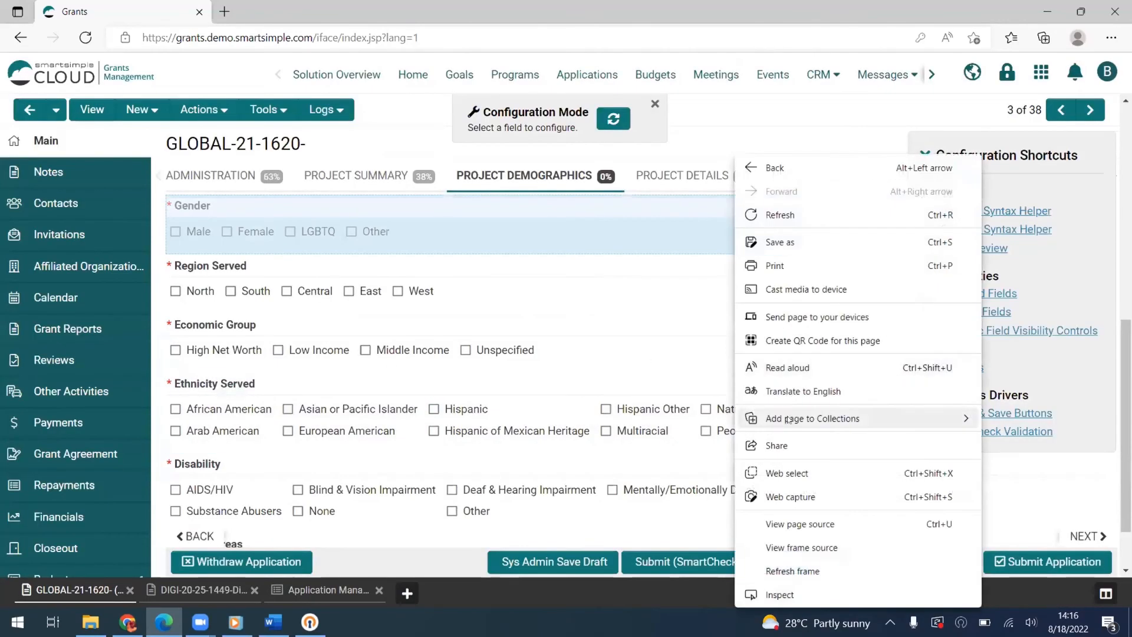
left_click(808, 572)
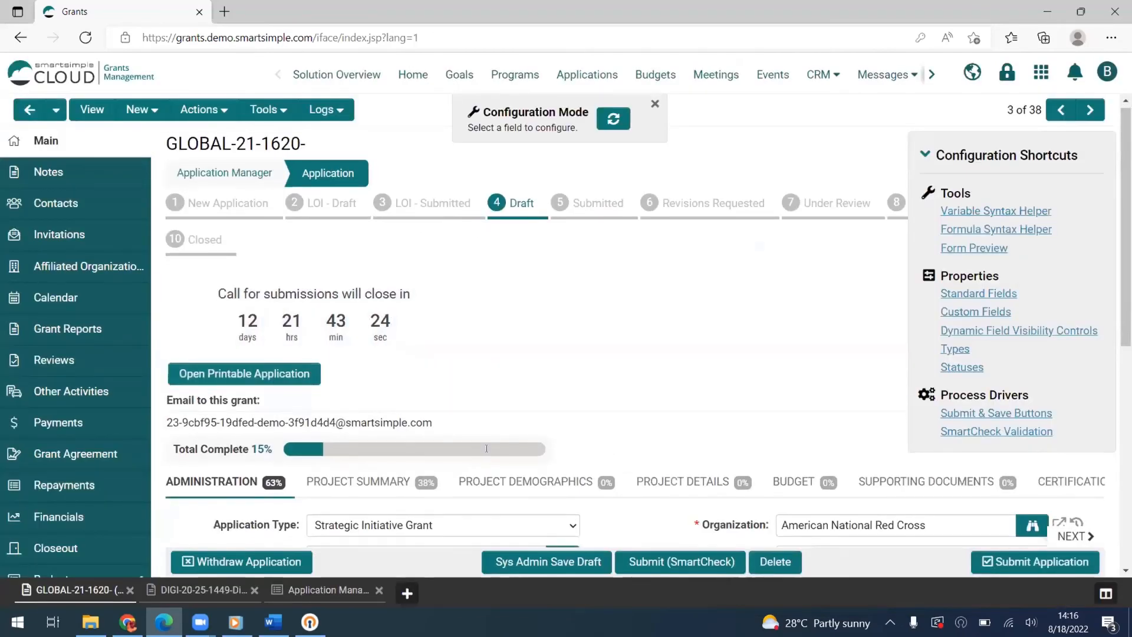
scroll(448, 277, "down", 3)
left_click(533, 325)
scroll(397, 440, "down", 6)
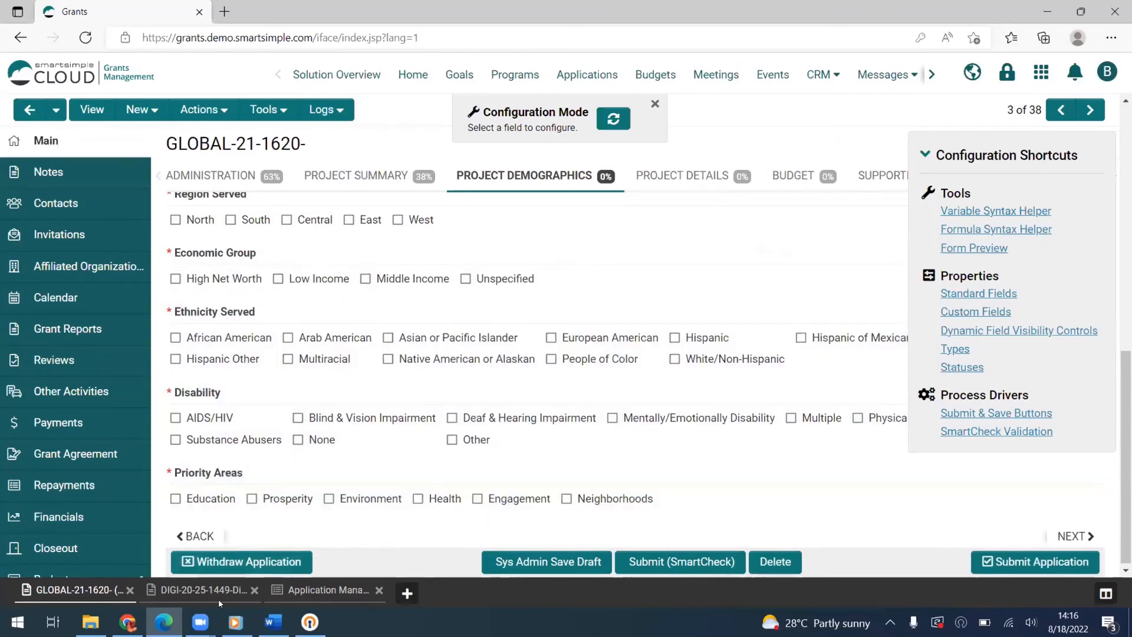
Switch to the DIGI-20-25-1449 Digital Outreach application and view the choices for "Is the mailing address different?"
left_click(223, 592)
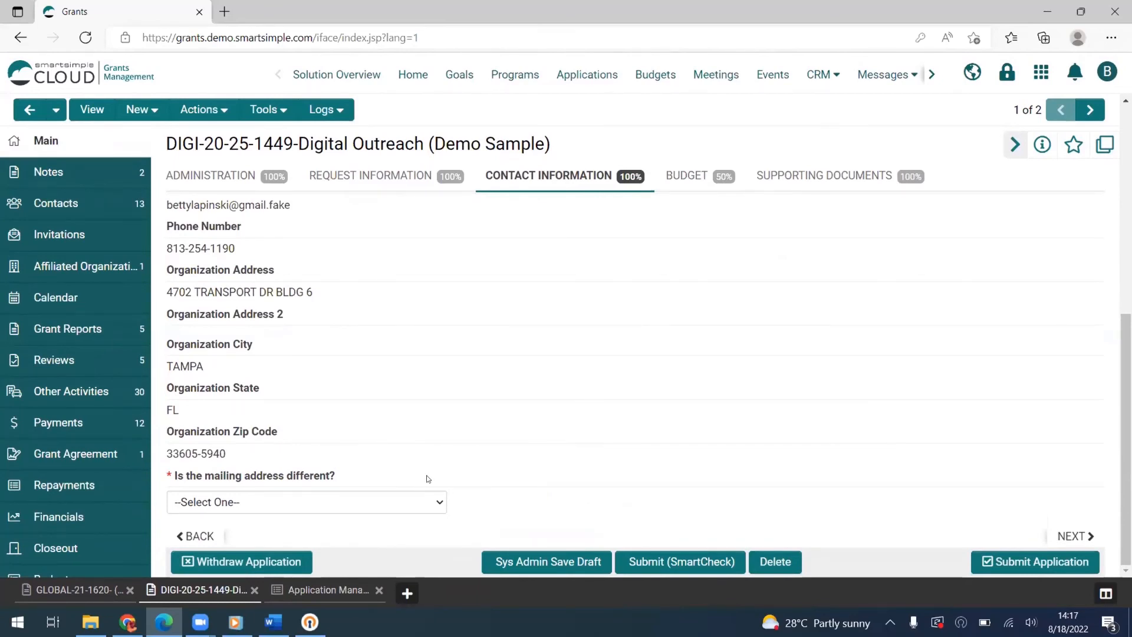
left_click(413, 504)
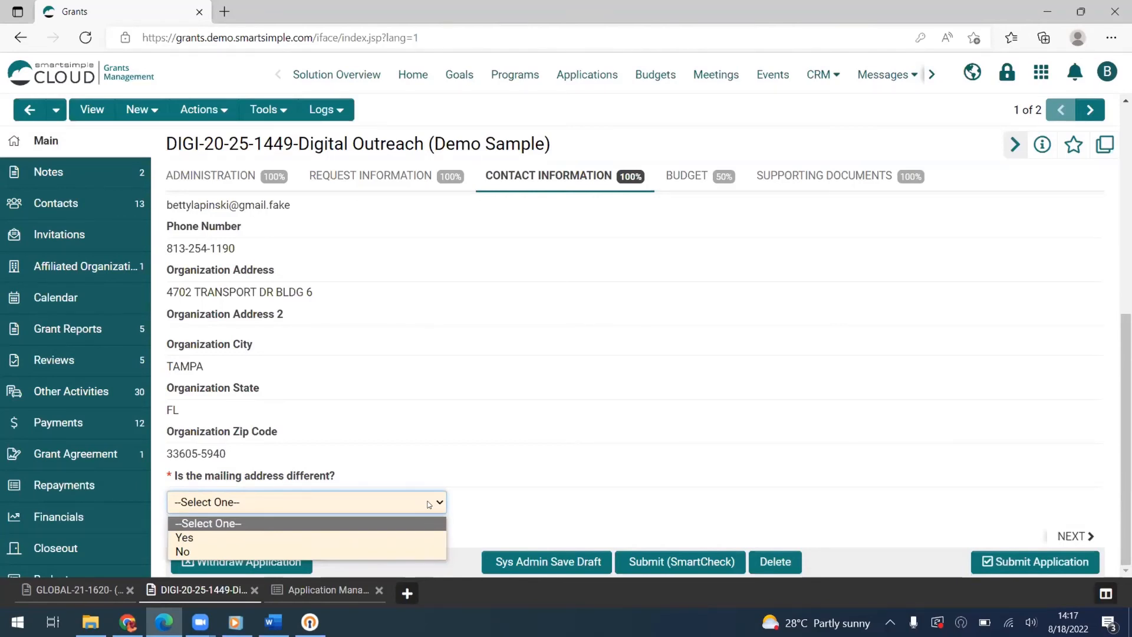
left_click(496, 485)
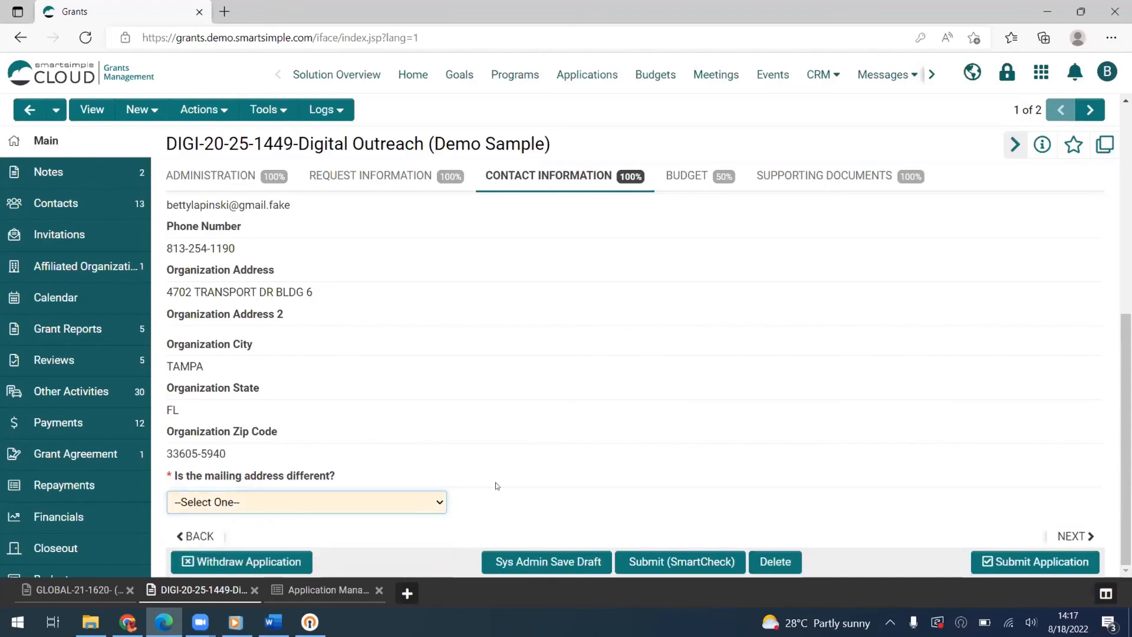
Set "Is the mailing address different?" first to No and finally to Yes, and review the Organization Mailing Address fields
left_click(421, 503)
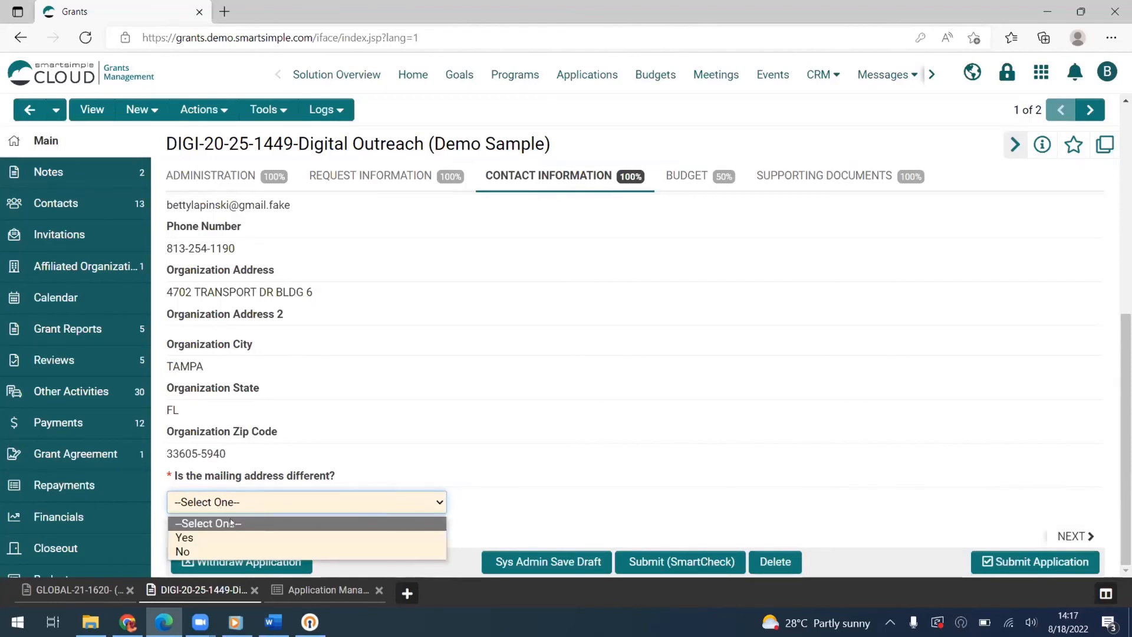
left_click(317, 551)
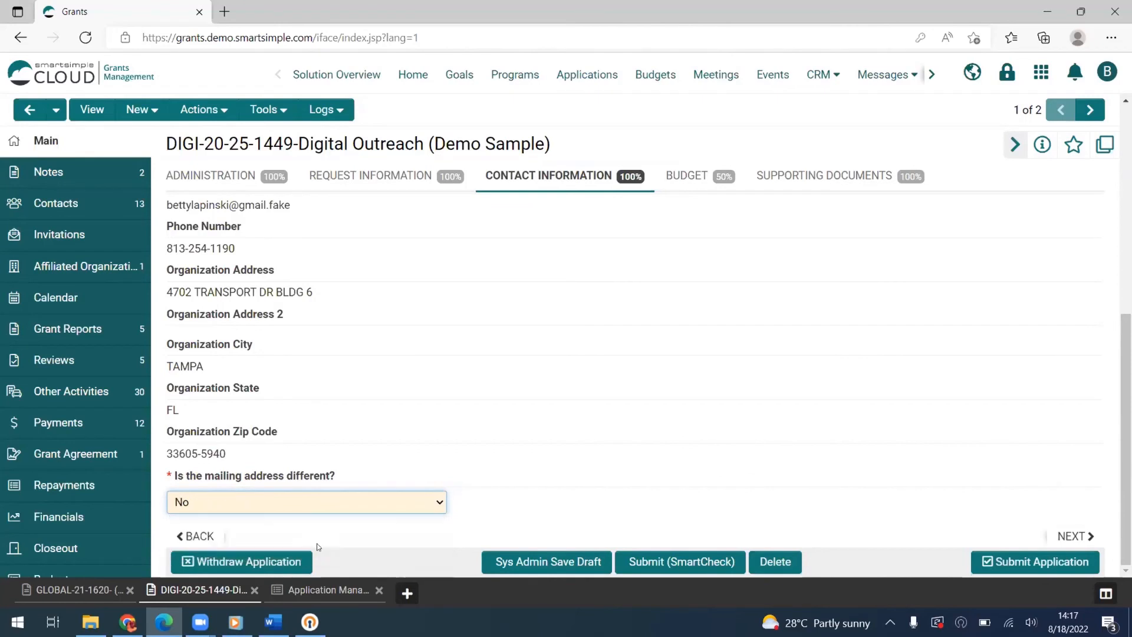
left_click(368, 508)
left_click(368, 536)
scroll(465, 513, "down", 2)
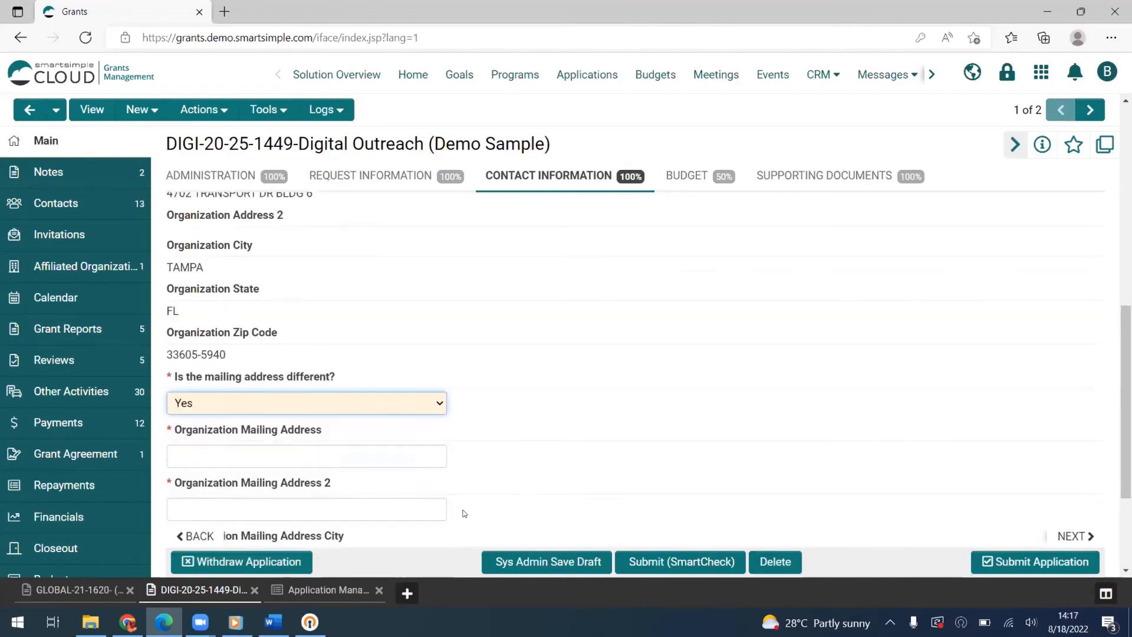
scroll(465, 513, "down", 3)
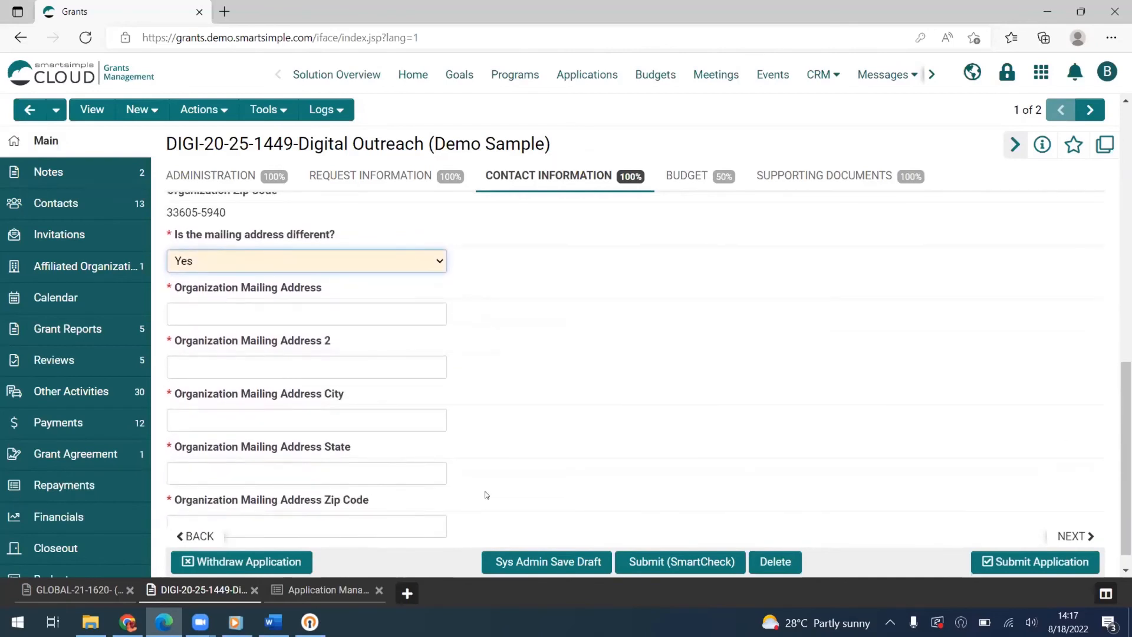
Turn on Configuration Mode and examine the field type and predefined options of the "Is the mailing address different?" field
left_click(263, 112)
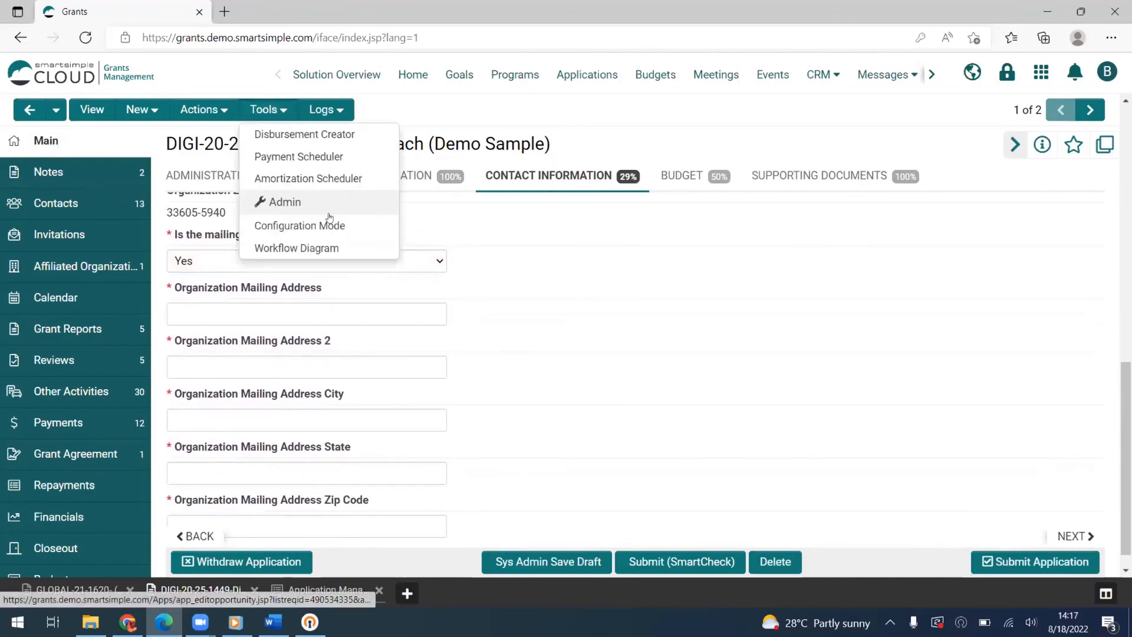
left_click(330, 224)
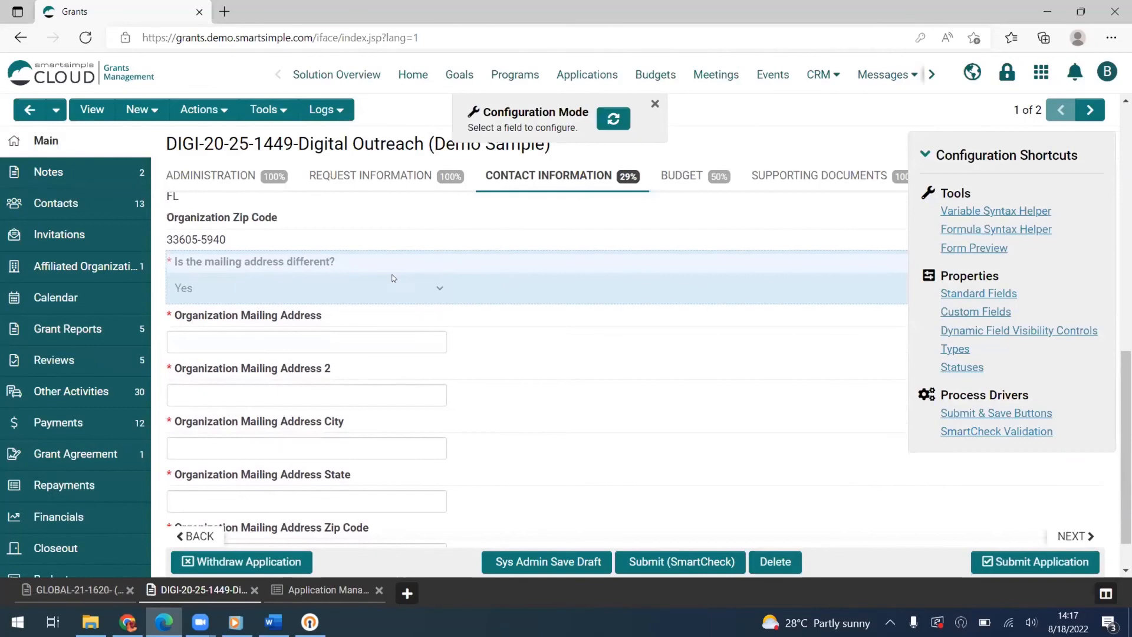
left_click(394, 279)
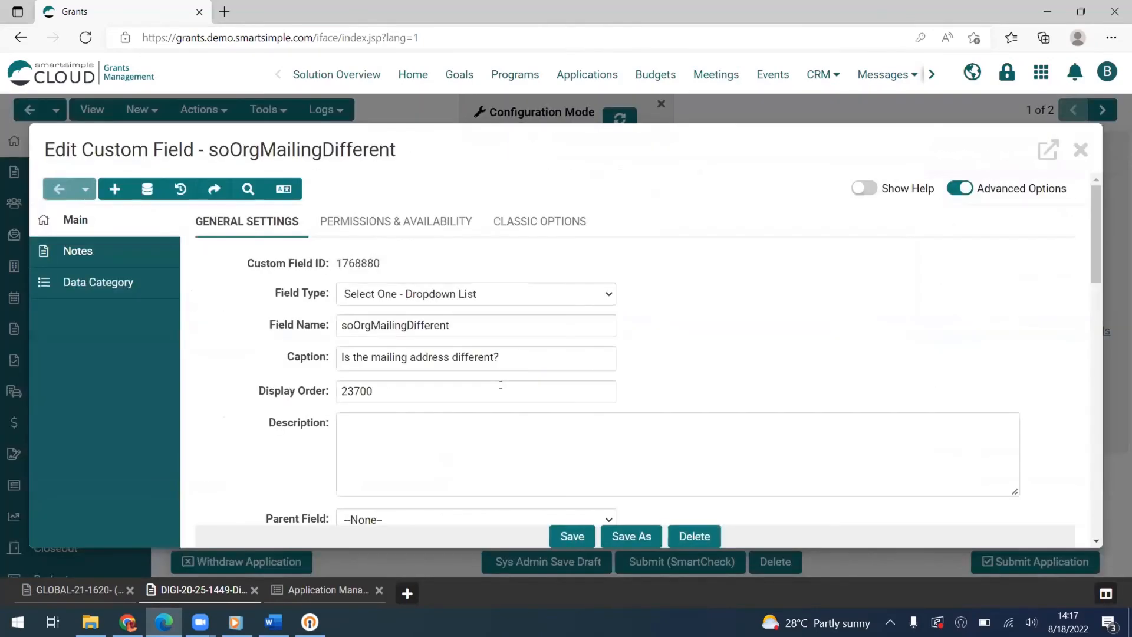
scroll(500, 384, "down", 3)
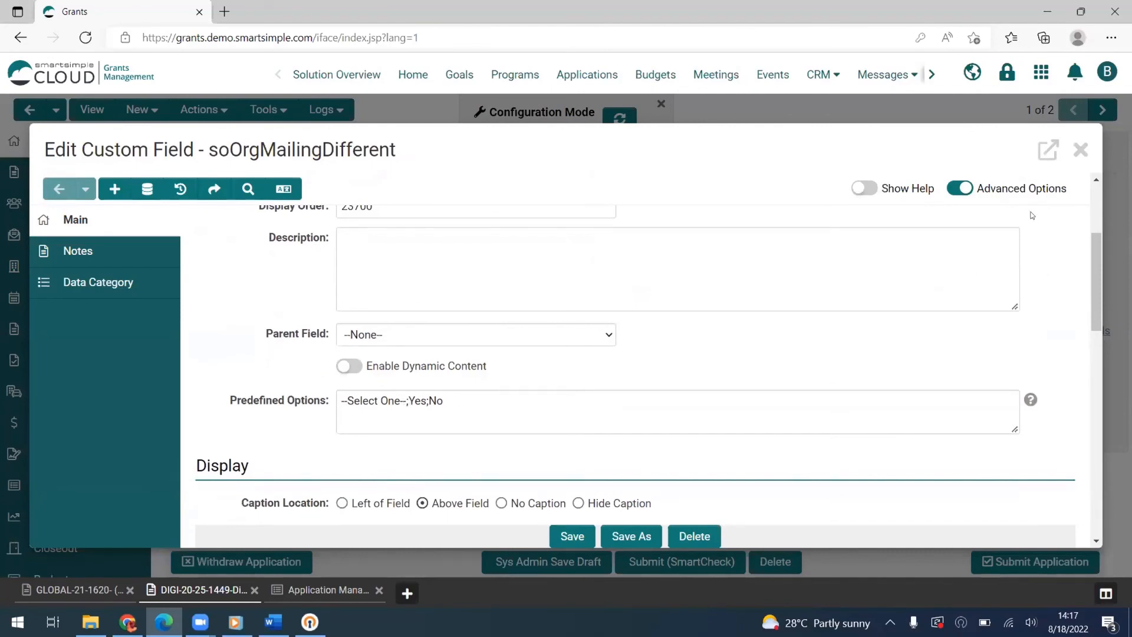
left_click(1081, 150)
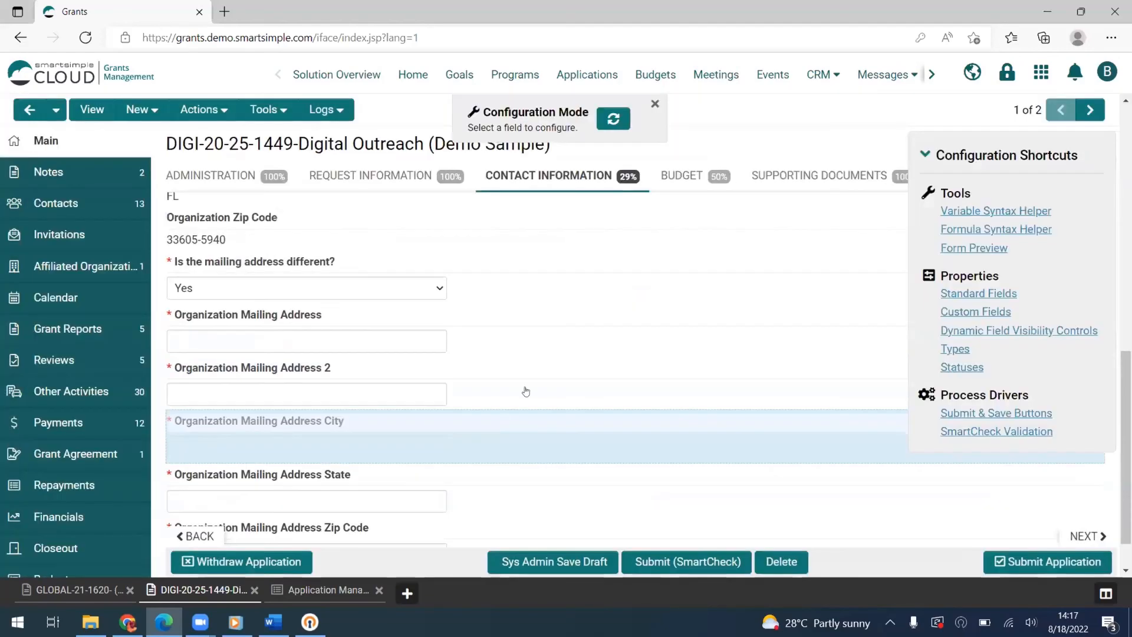
Open the "Operating - Org Mailing Address" dynamic field visibility control for editing from the Application Manager's application settings
left_click(319, 592)
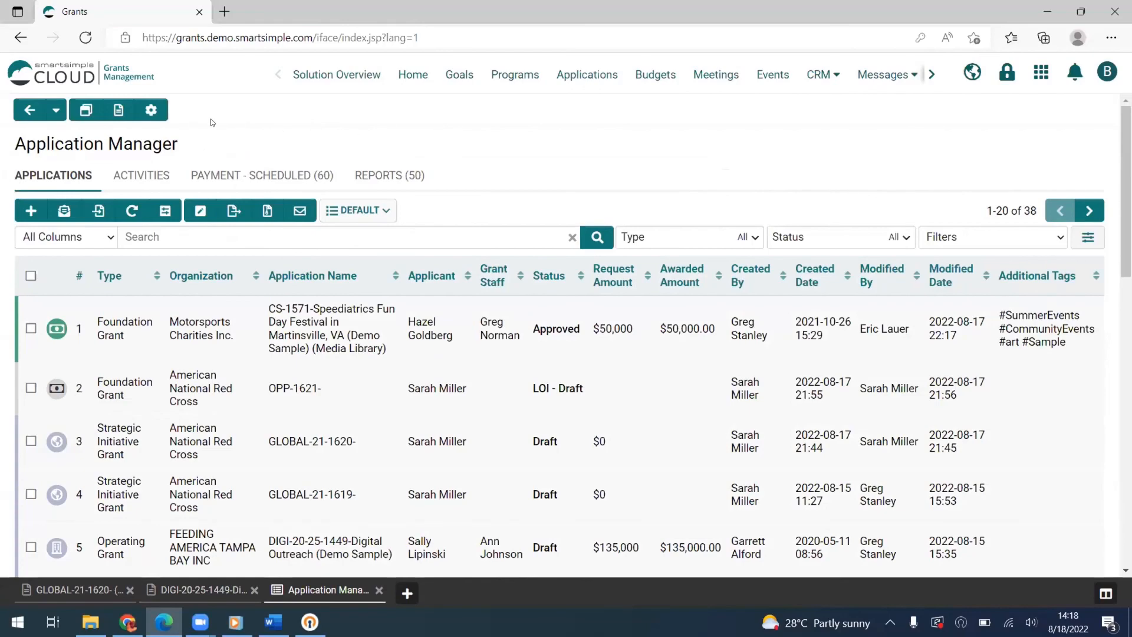
left_click(139, 112)
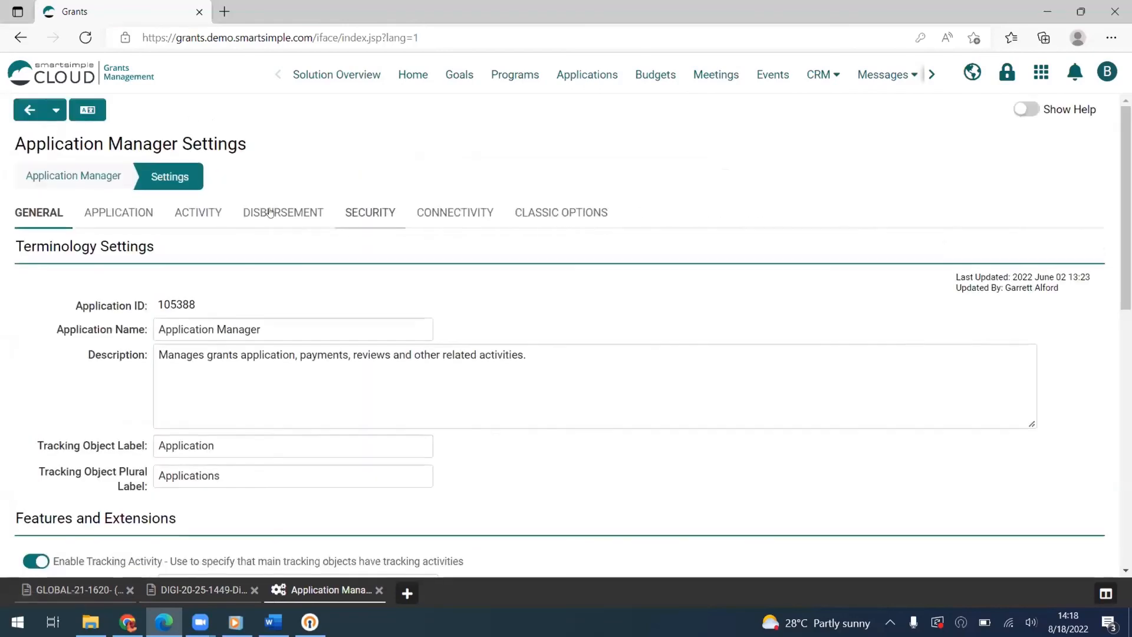
left_click(129, 213)
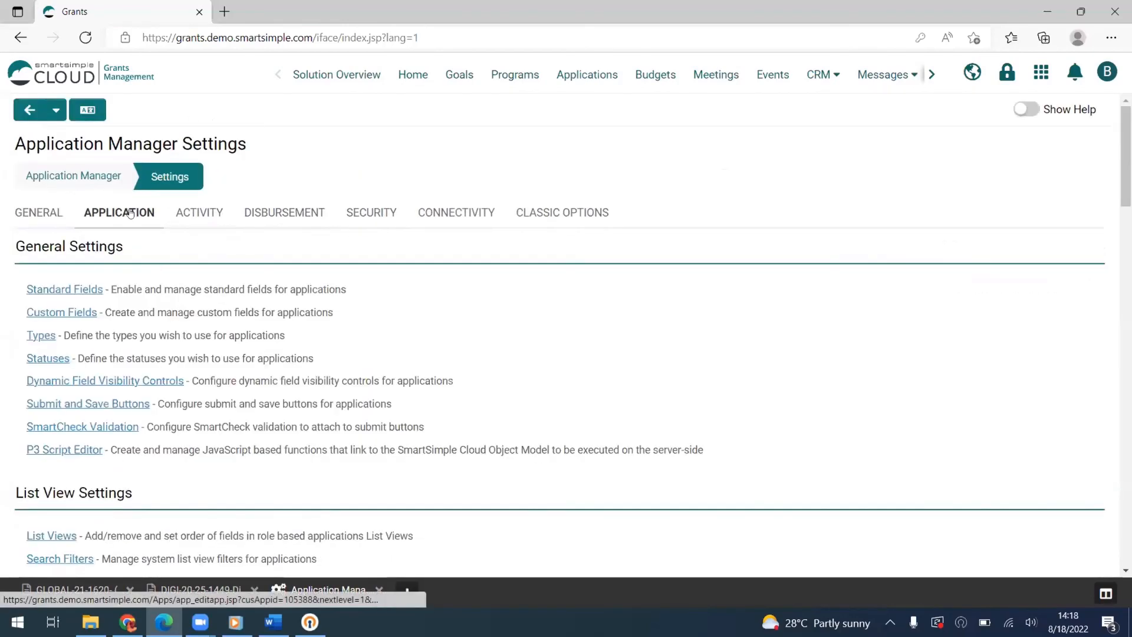
left_click(117, 379)
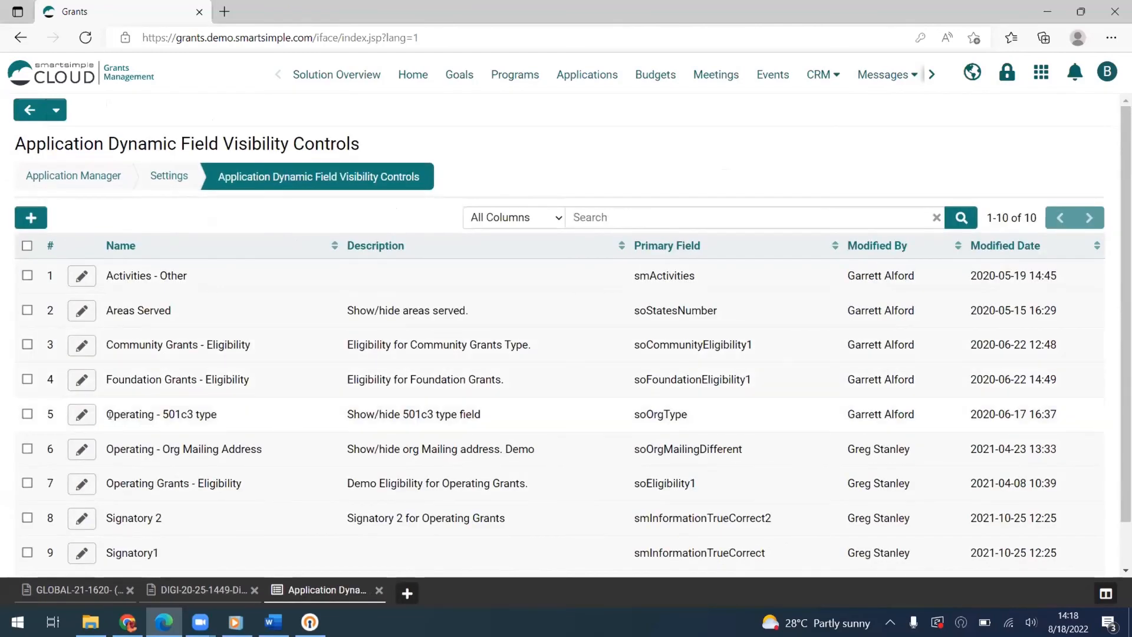
left_click(82, 451)
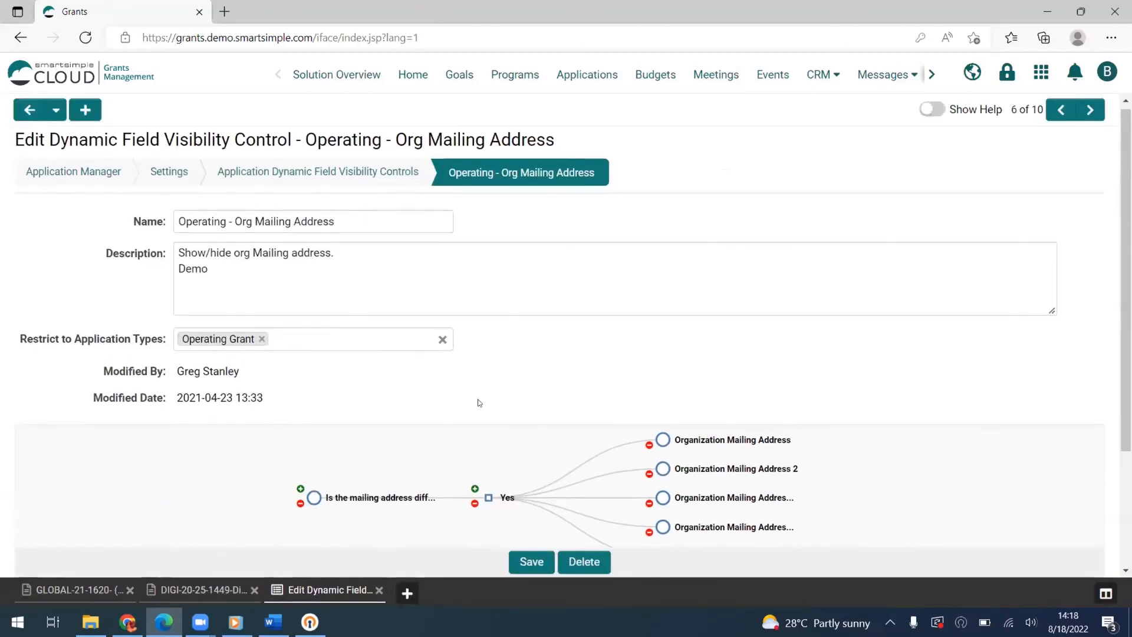
Examine the mailing address visibility diagram and the value choices of its Yes node, leaving the node's value as it is
scroll(479, 401, "down", 1)
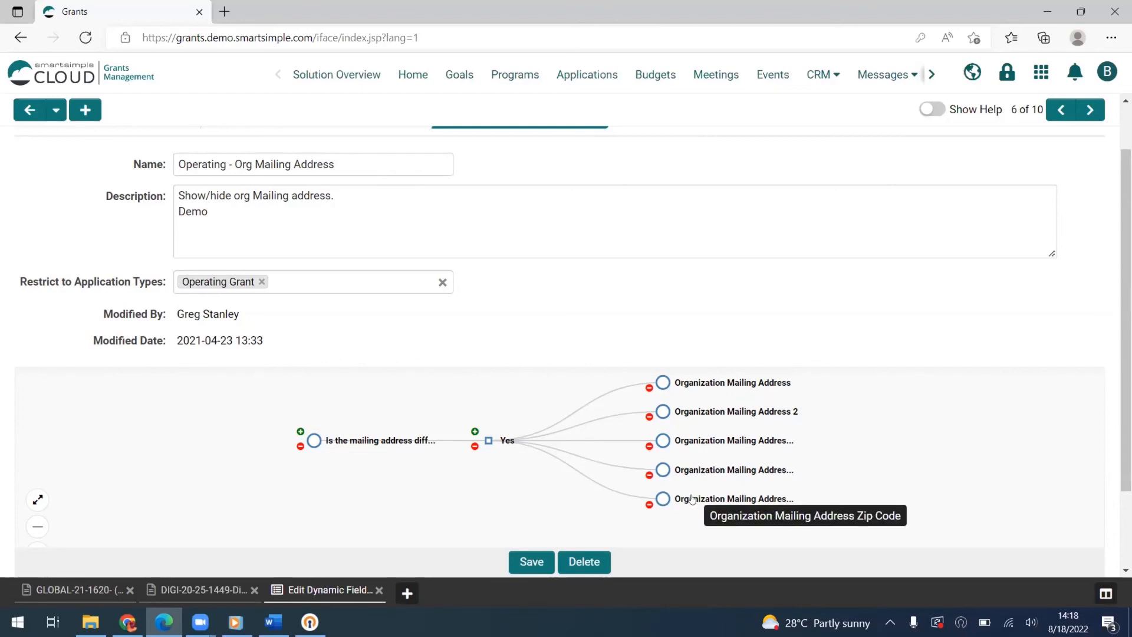
left_click(505, 441)
left_click(550, 494)
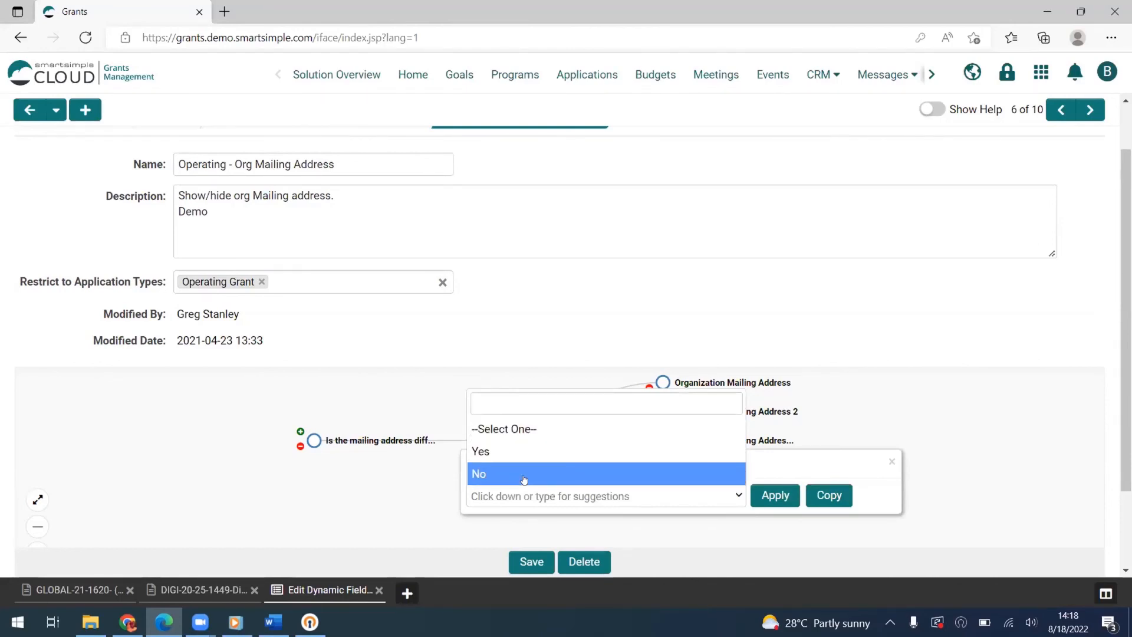
left_click(723, 352)
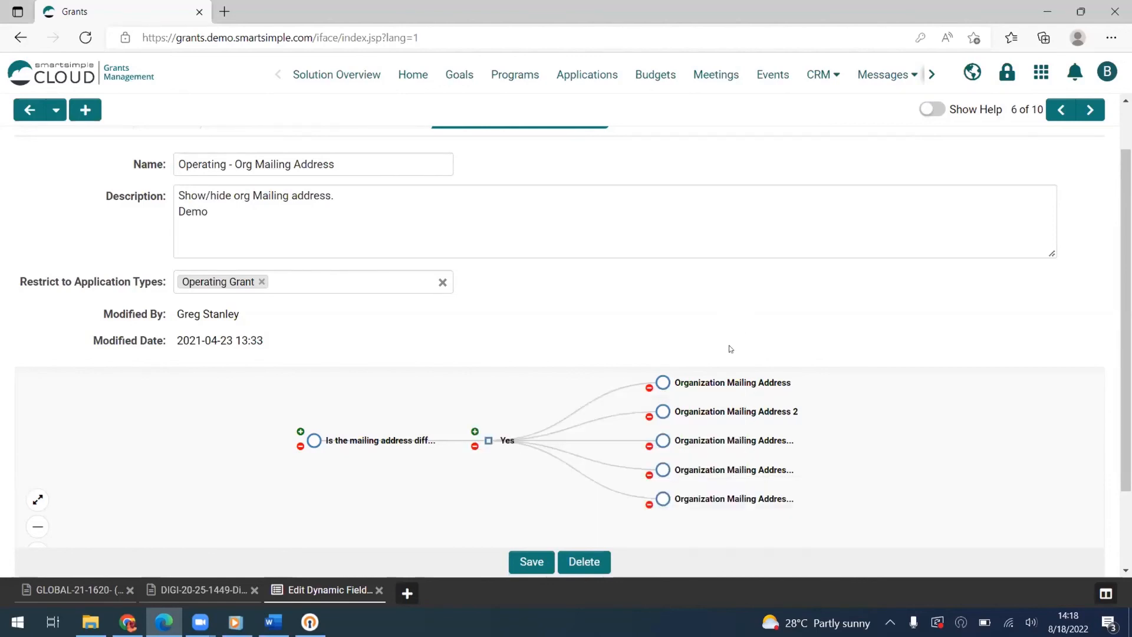